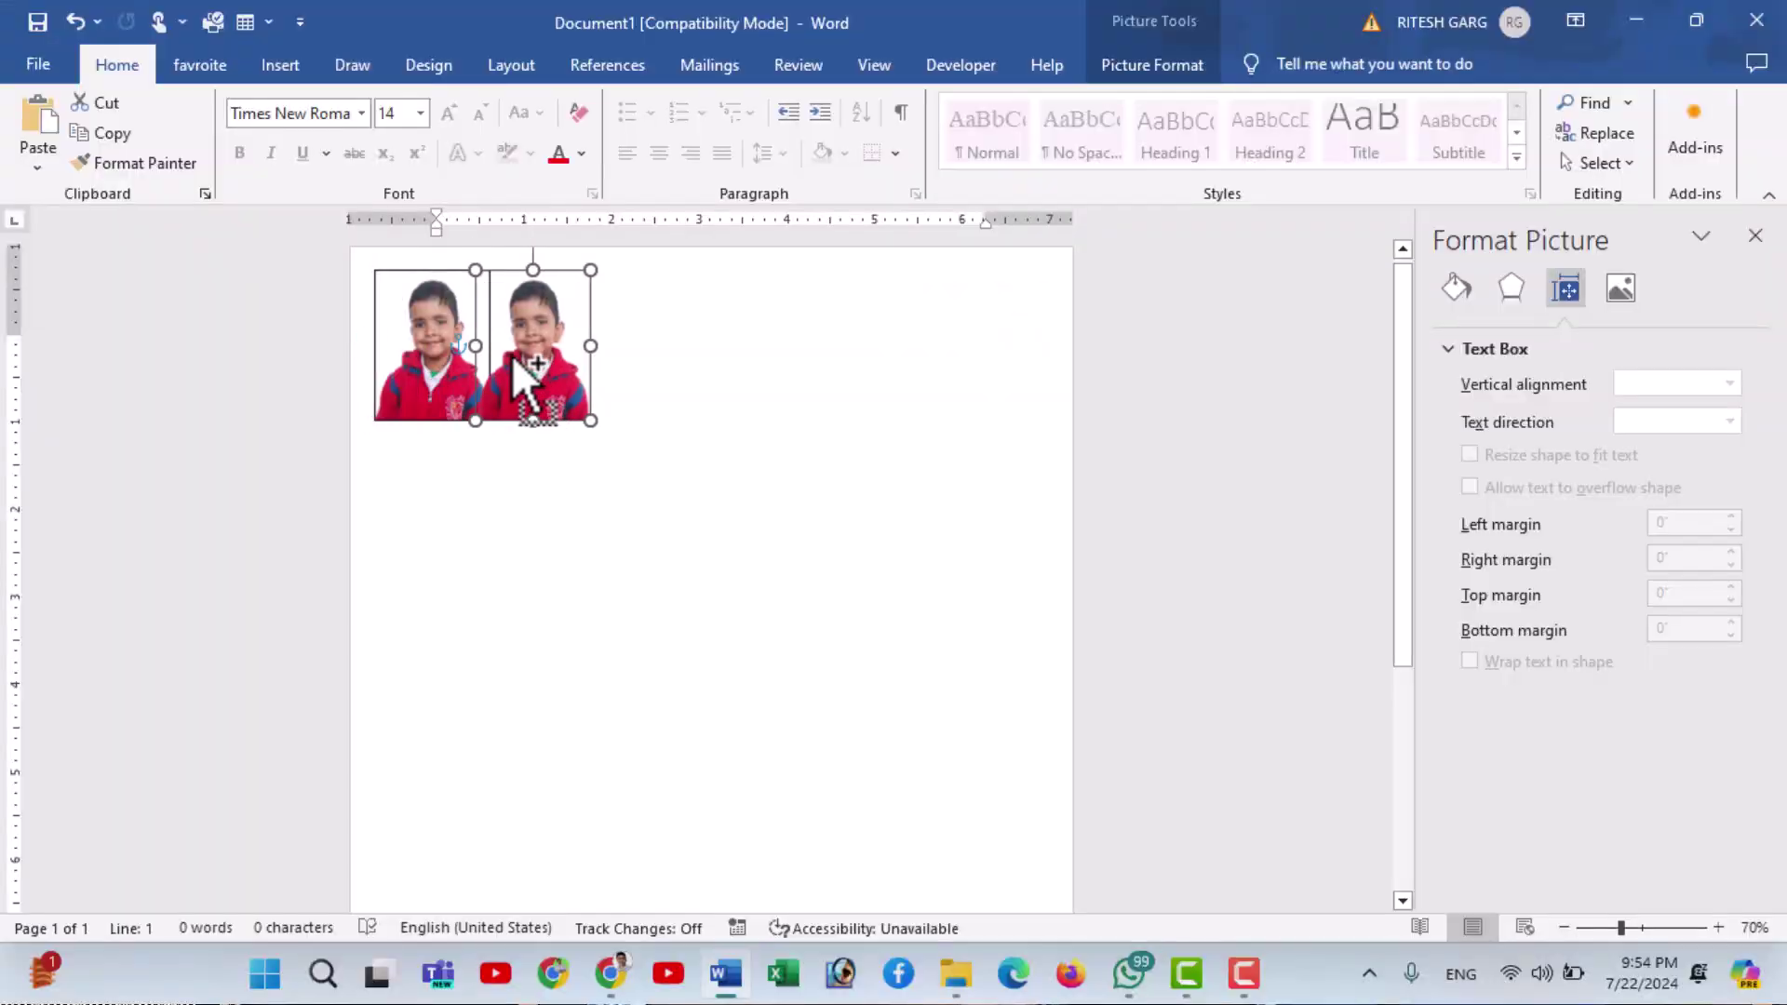
- Ctrl+drag copies of the bordered photo into a row of five, then select all five
{"action": "left_click_drag", "start_coordinate": [780, 391], "coordinate": [968, 391]}
{"action": "left_click", "coordinate": [838, 345], "text": "shift"}
{"action": "left_click", "coordinate": [703, 344], "text": "shift"}
{"action": "left_click", "coordinate": [568, 344], "text": "shift"}
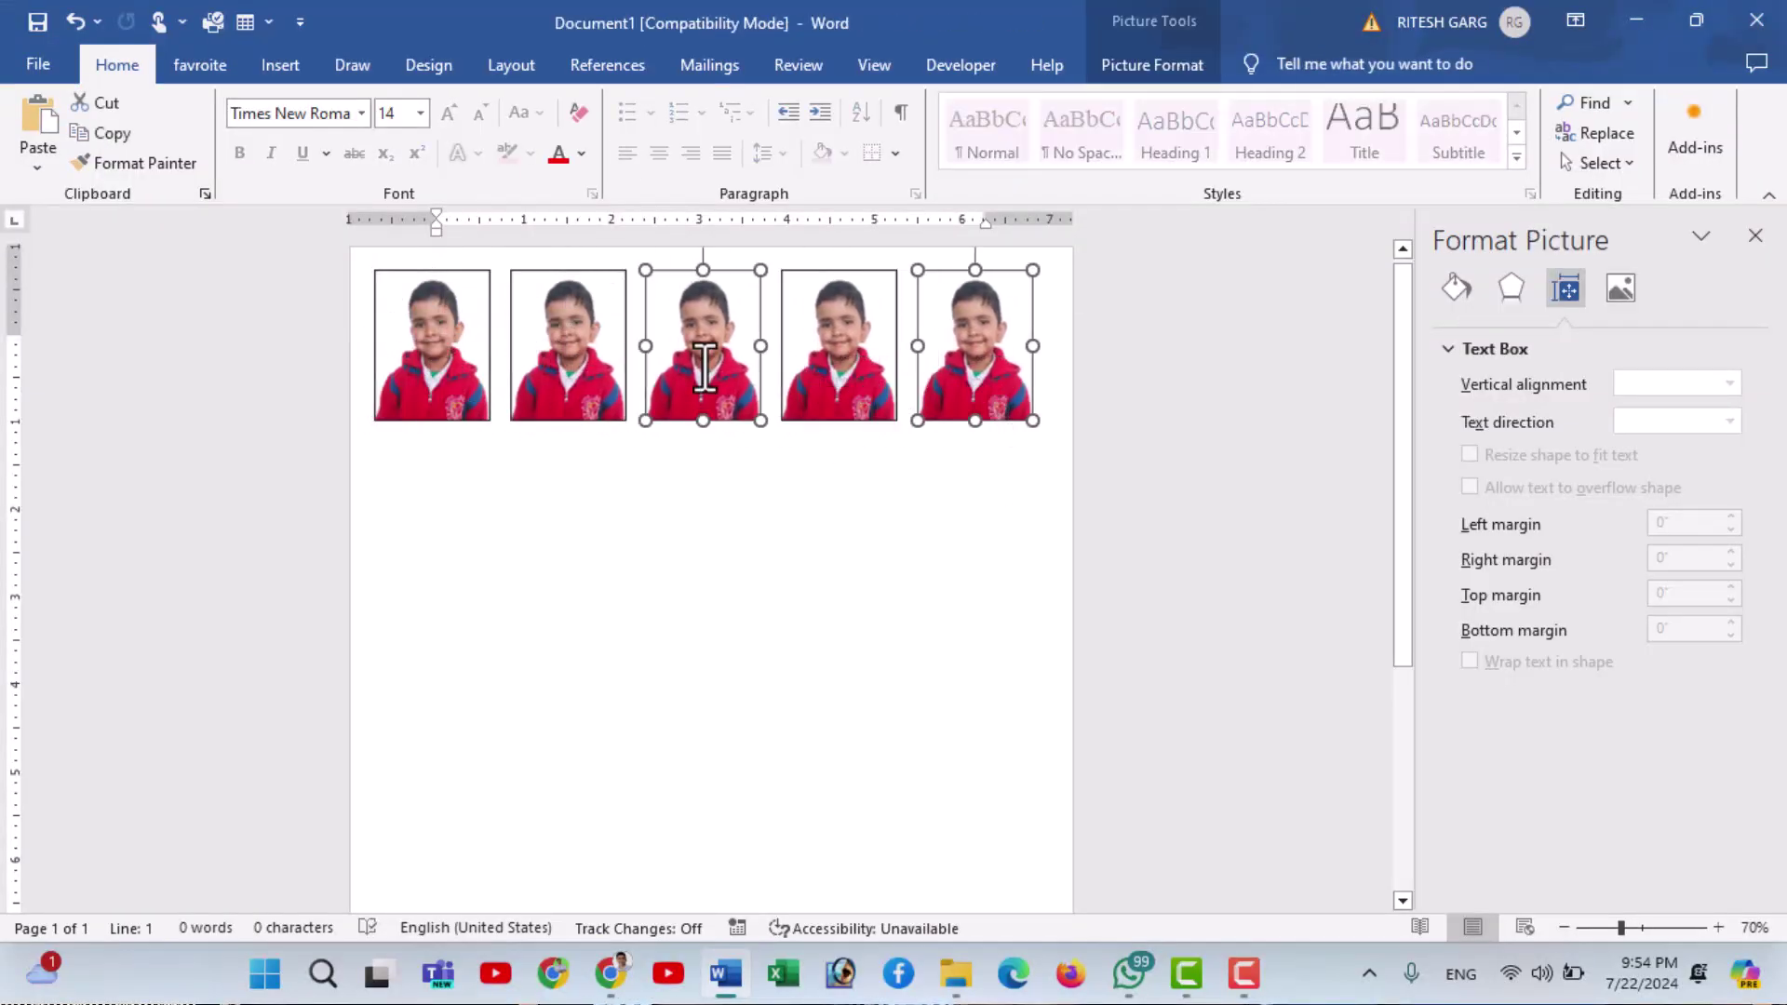
{"action": "left_click", "coordinate": [432, 344], "text": "shift"}
{"action": "left_click_drag", "start_coordinate": [697, 359], "coordinate": [696, 528]}
{"action": "scroll", "coordinate": [836, 418], "scroll_direction": "down", "scroll_amount": 1}
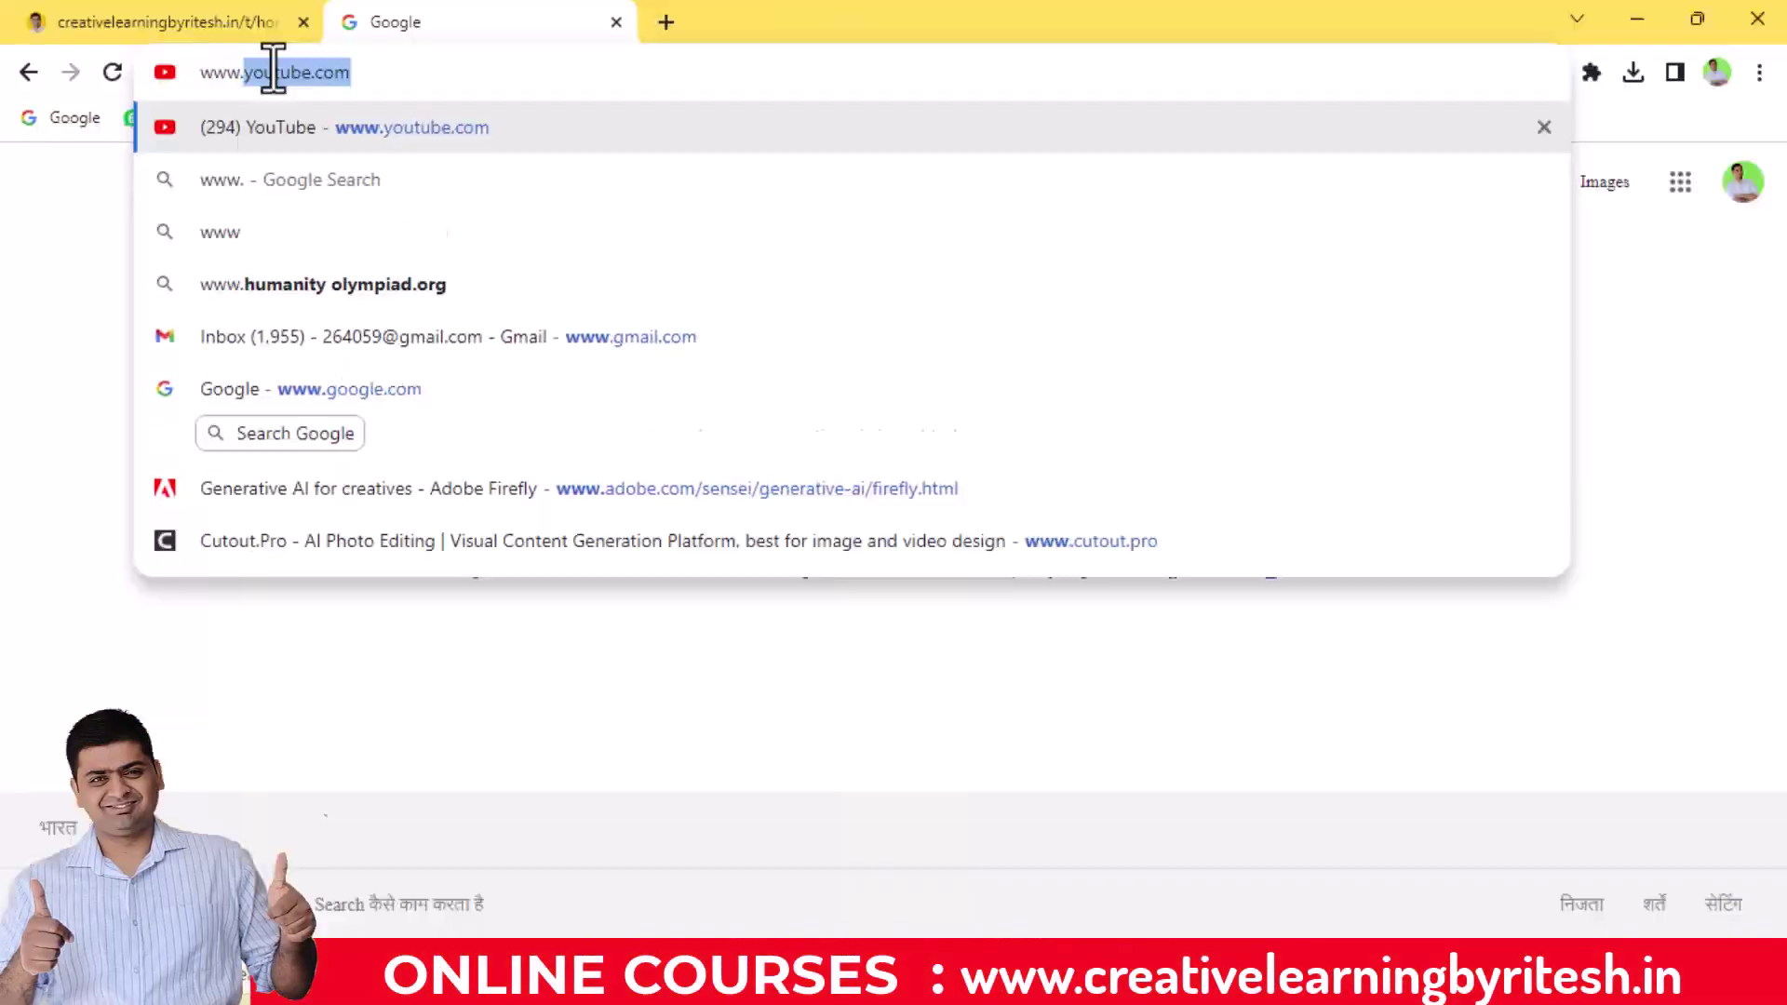
- Load the autocompleted online courses website in Chrome and scroll down its home page
{"action": "type", "text": "creativelearningbyritesh.in"}
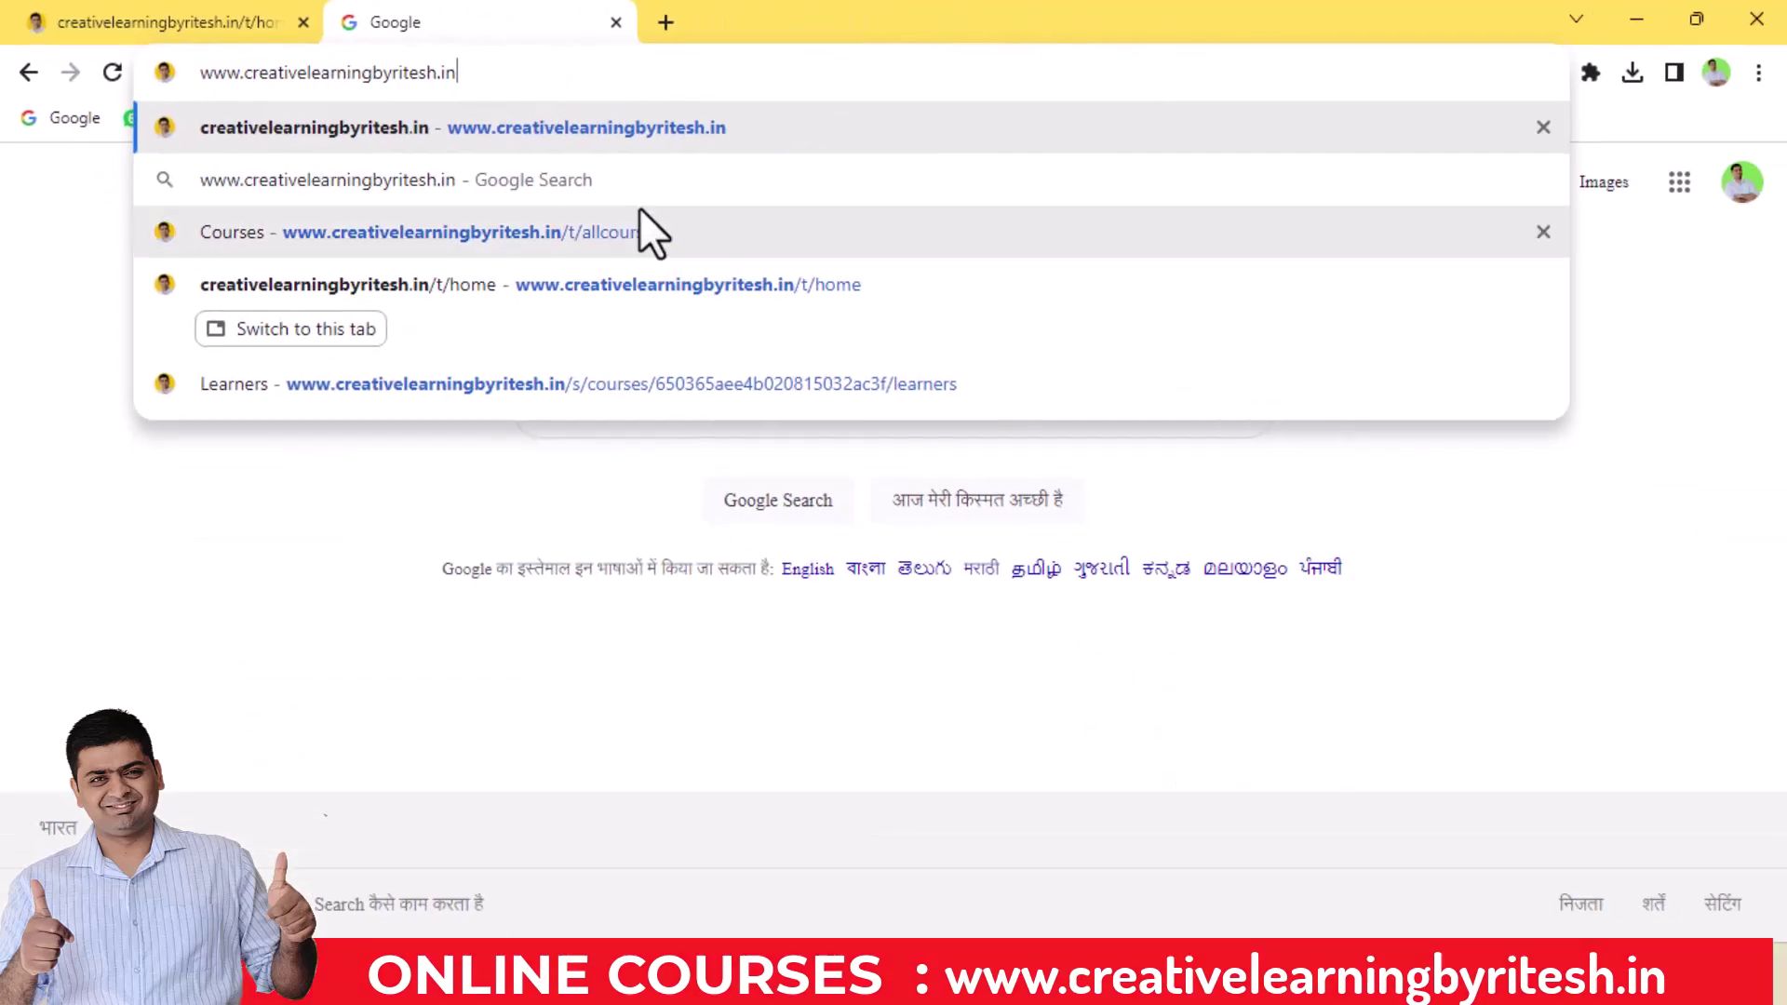
{"action": "key", "text": "Return"}
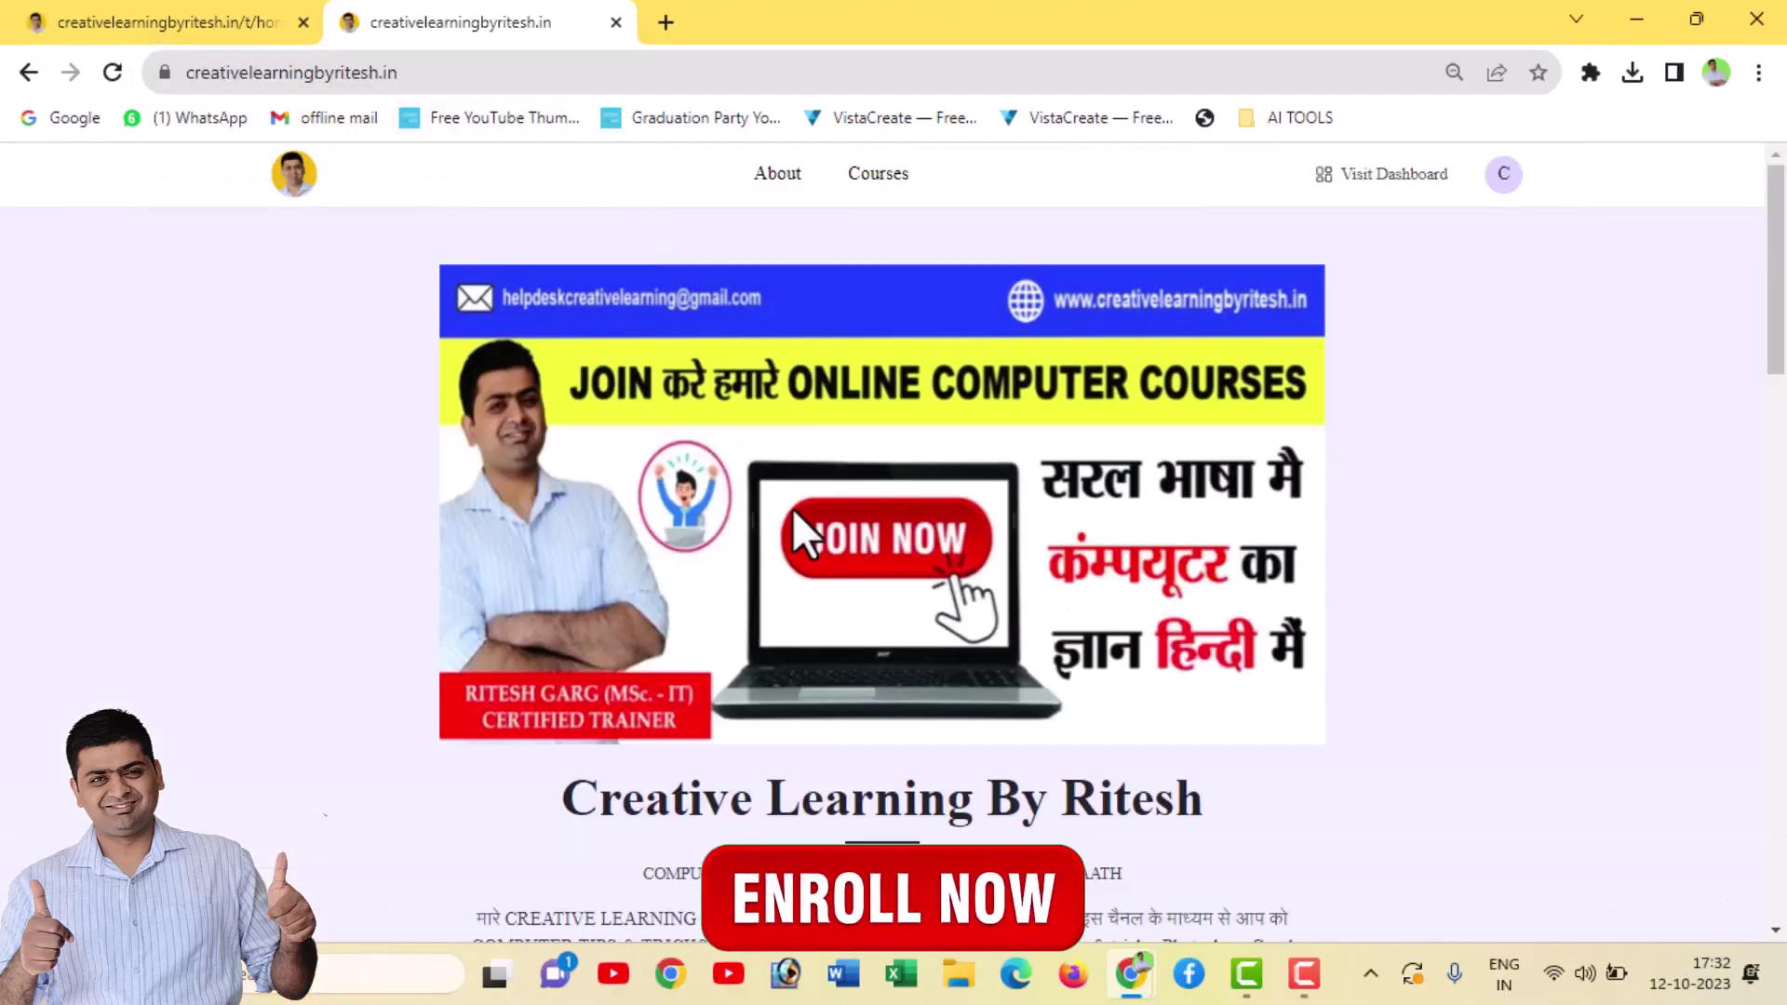
{"action": "scroll", "coordinate": [796, 526], "scroll_direction": "down", "scroll_amount": 10}
{"action": "scroll", "coordinate": [796, 526], "scroll_direction": "down", "scroll_amount": 4}
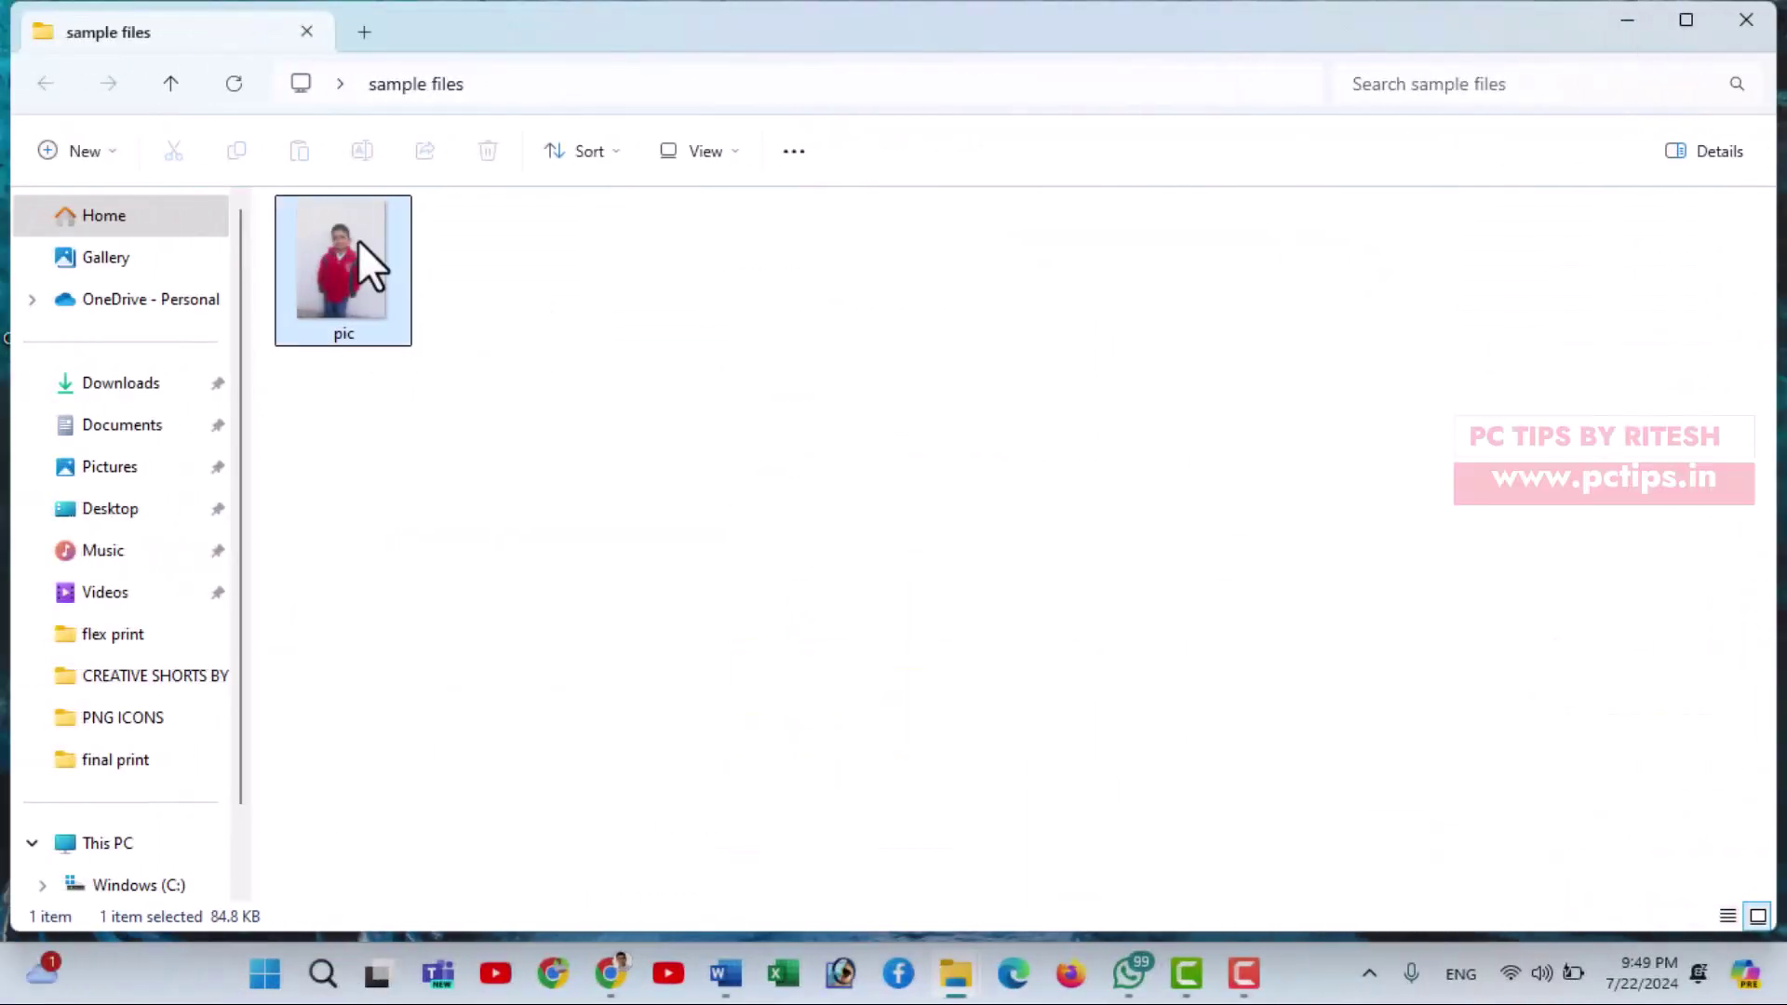
{"action": "double_click", "coordinate": [360, 241]}
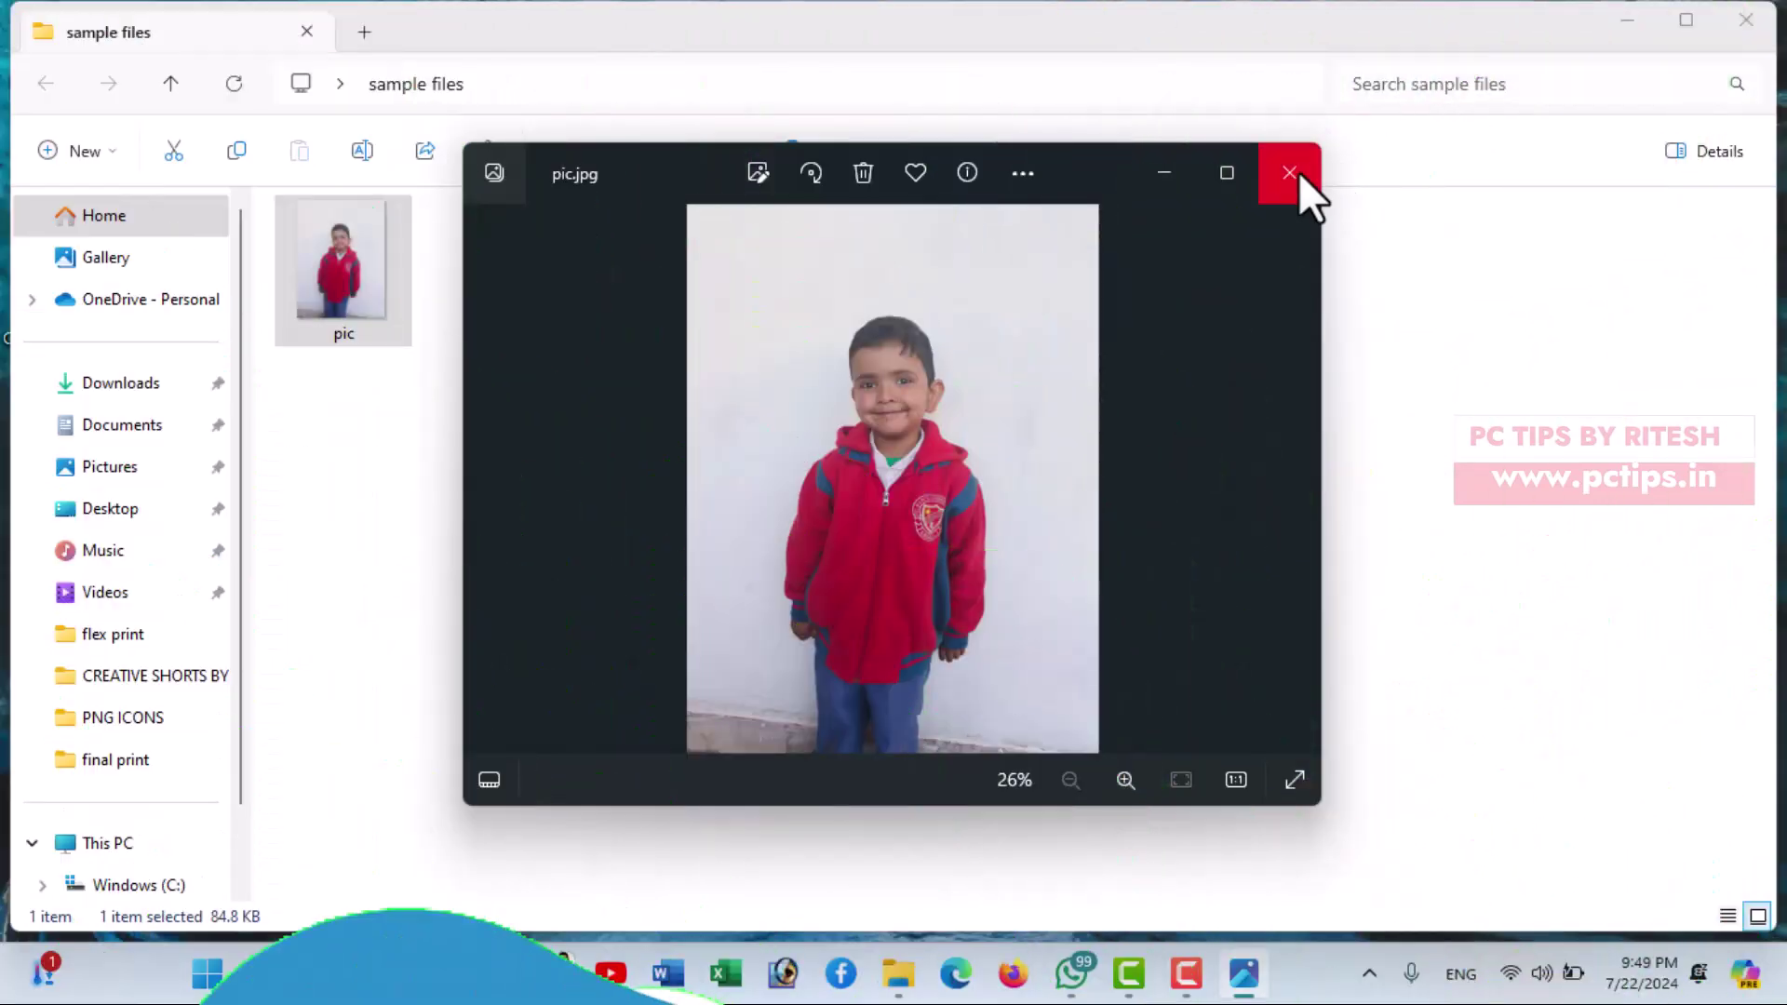
{"action": "left_click", "coordinate": [1289, 172]}
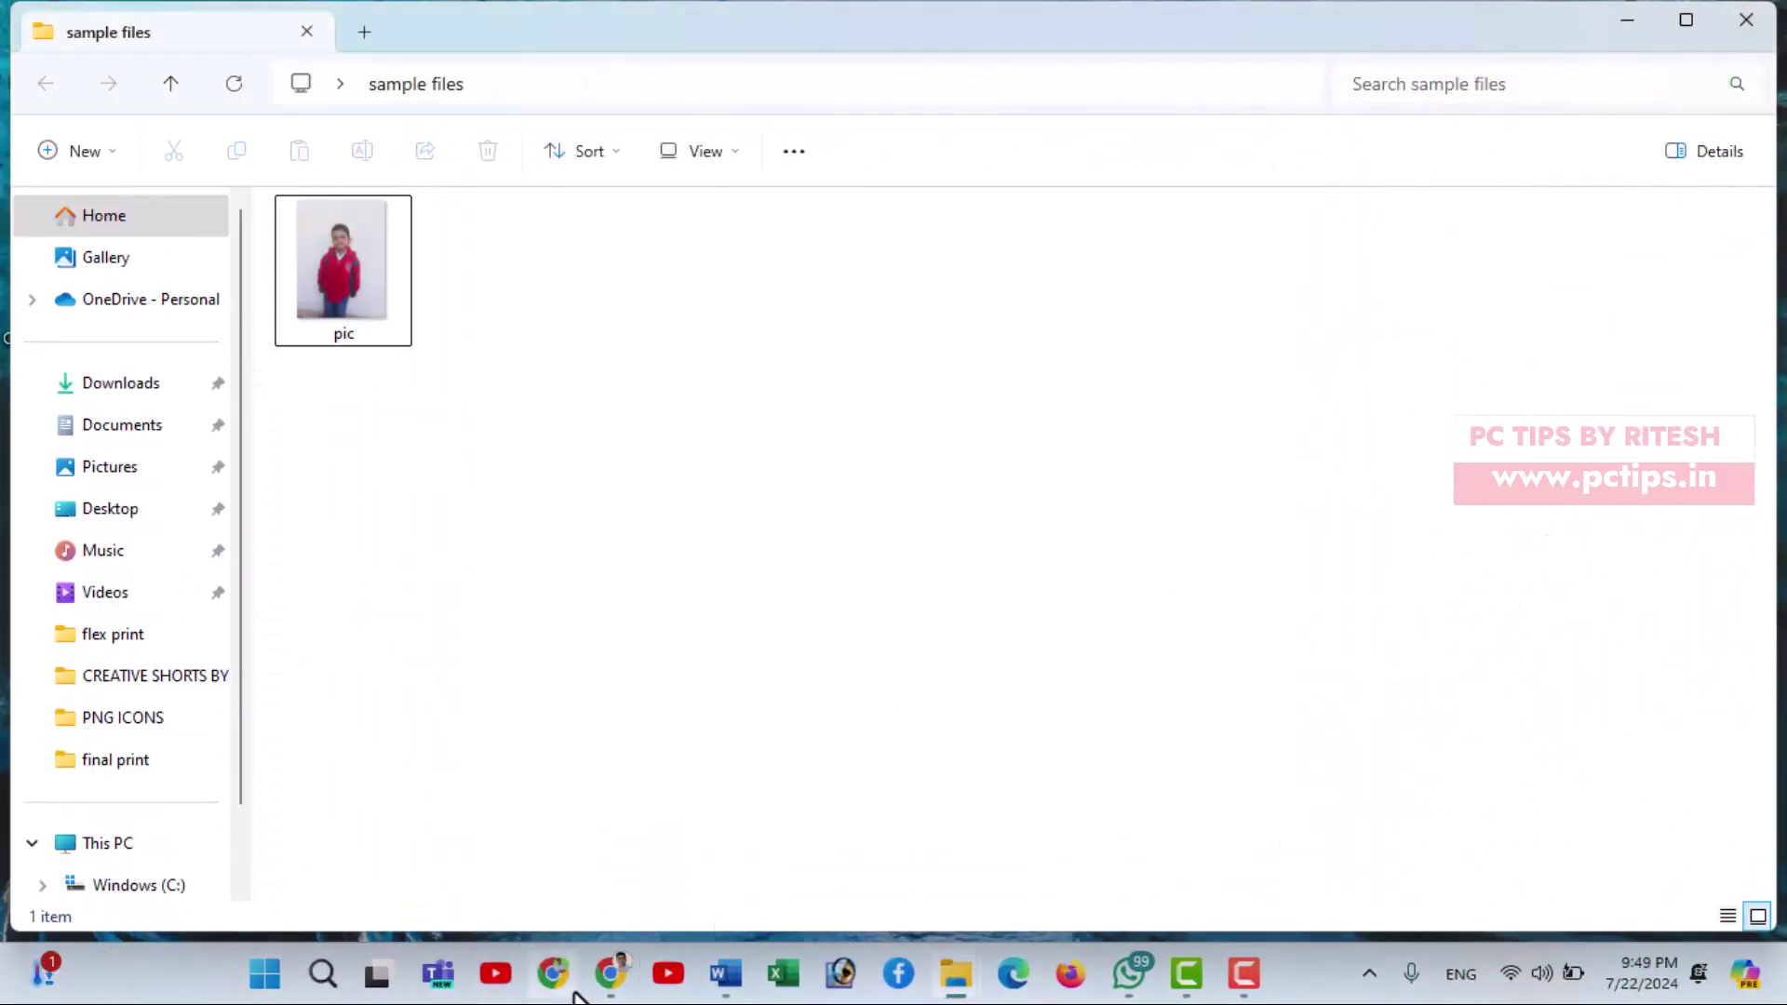
{"action": "left_click", "coordinate": [600, 979]}
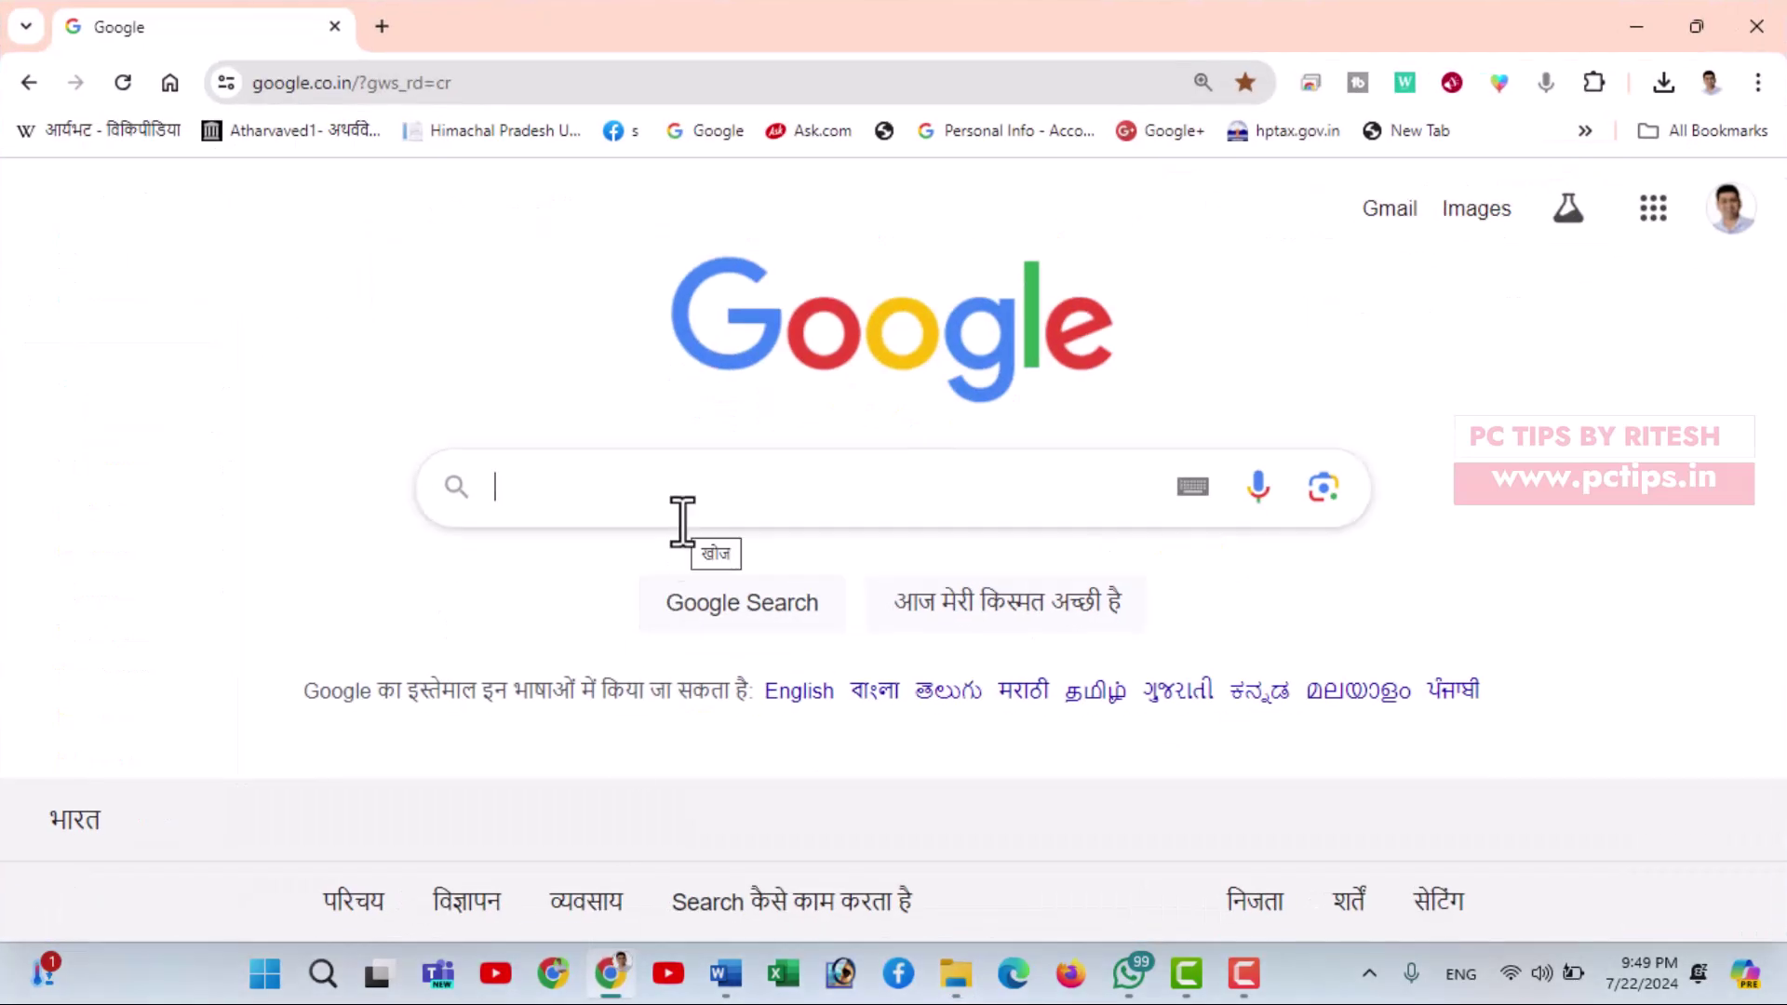
- Search Google for 'remove bg' and open the remove.bg site
{"action": "type", "text": "re"}
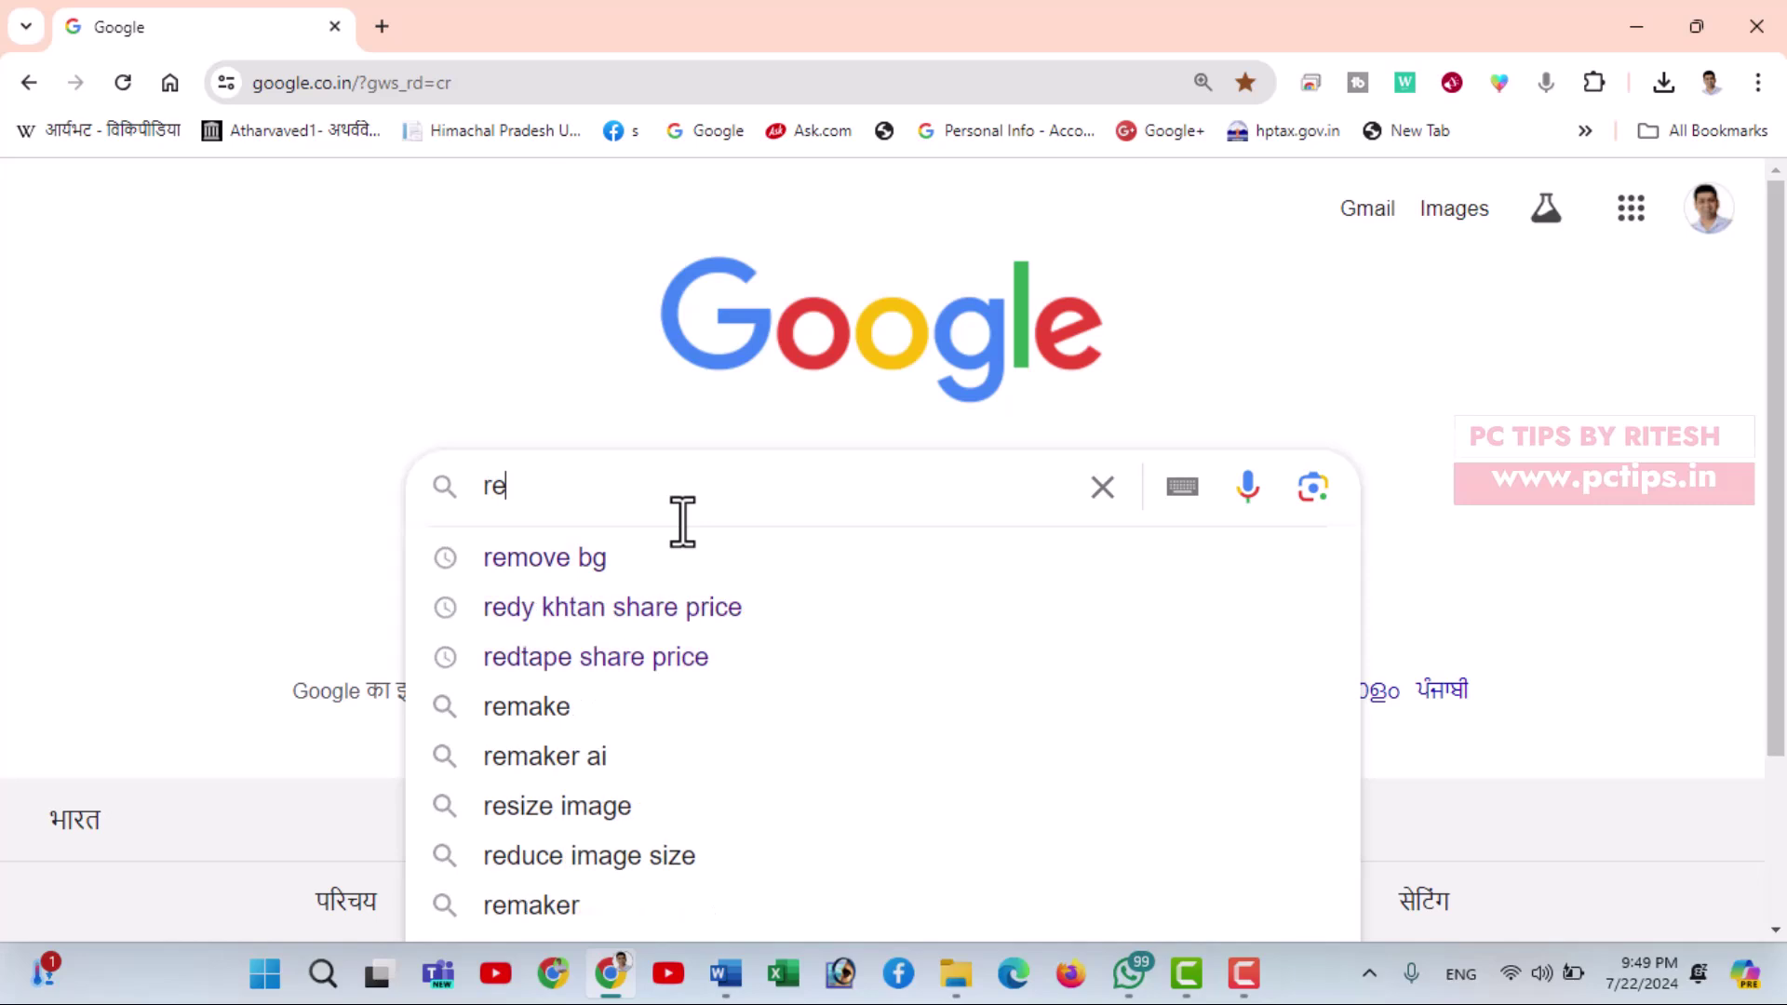
{"action": "left_click", "coordinate": [631, 557]}
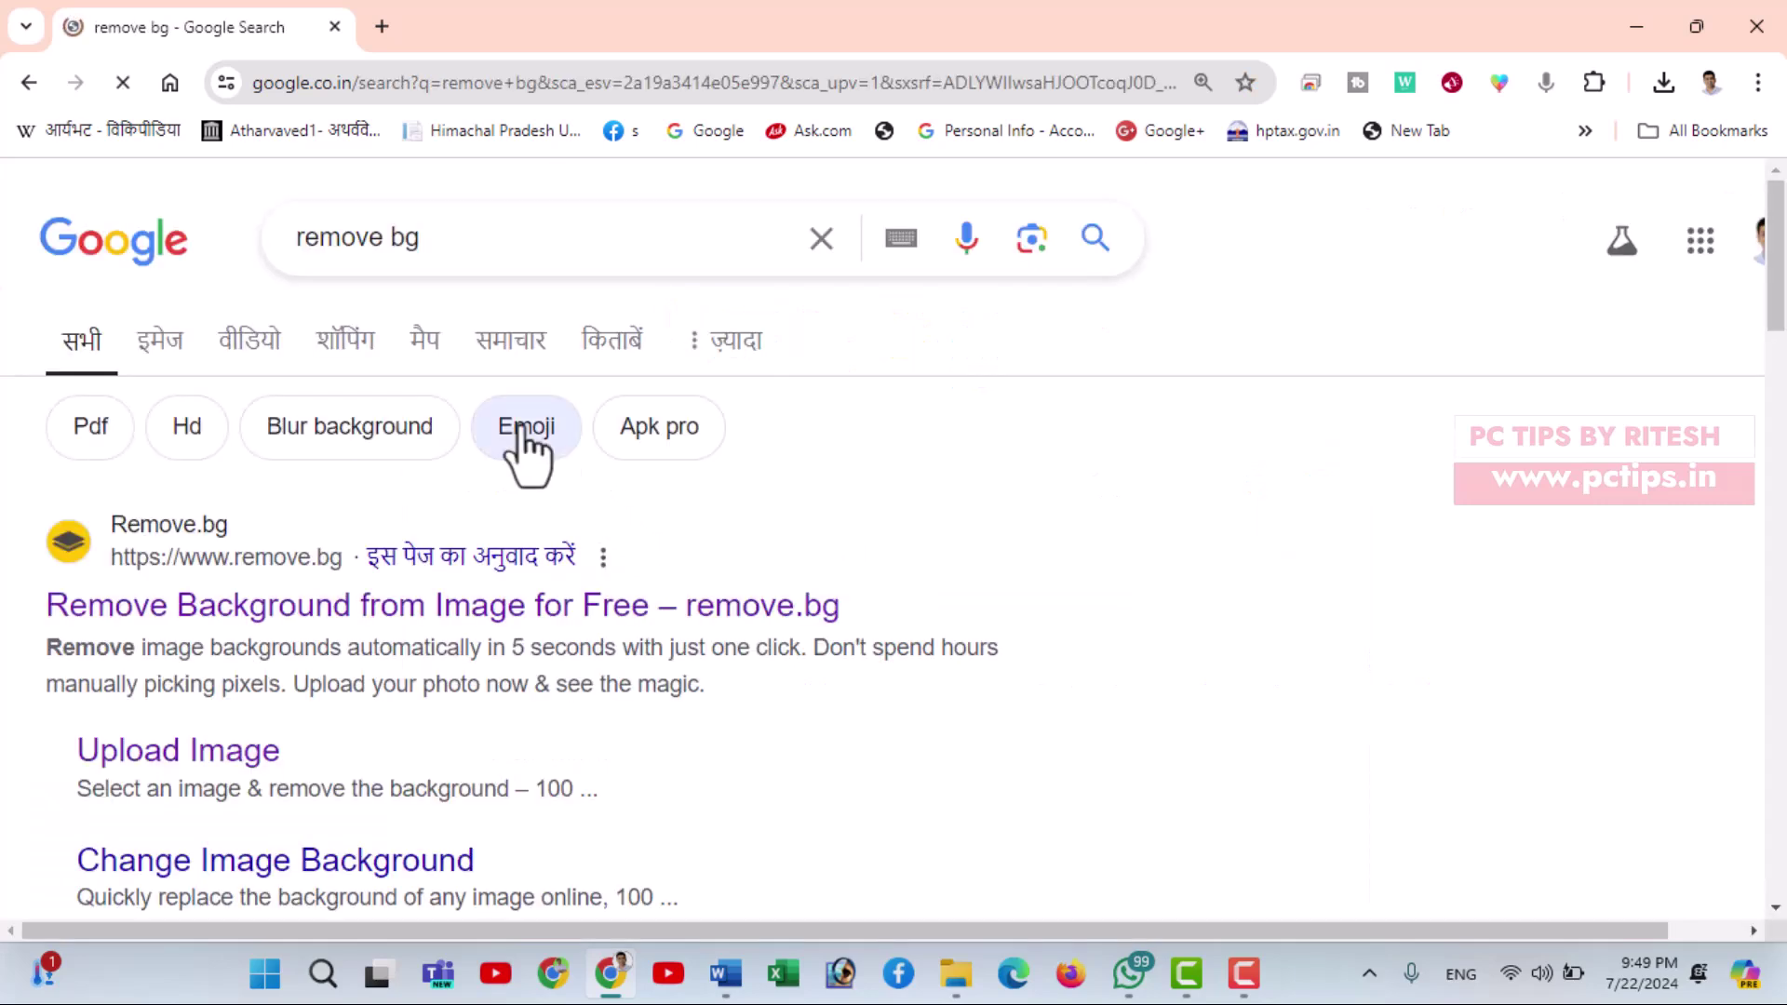
{"action": "left_click", "coordinate": [328, 610]}
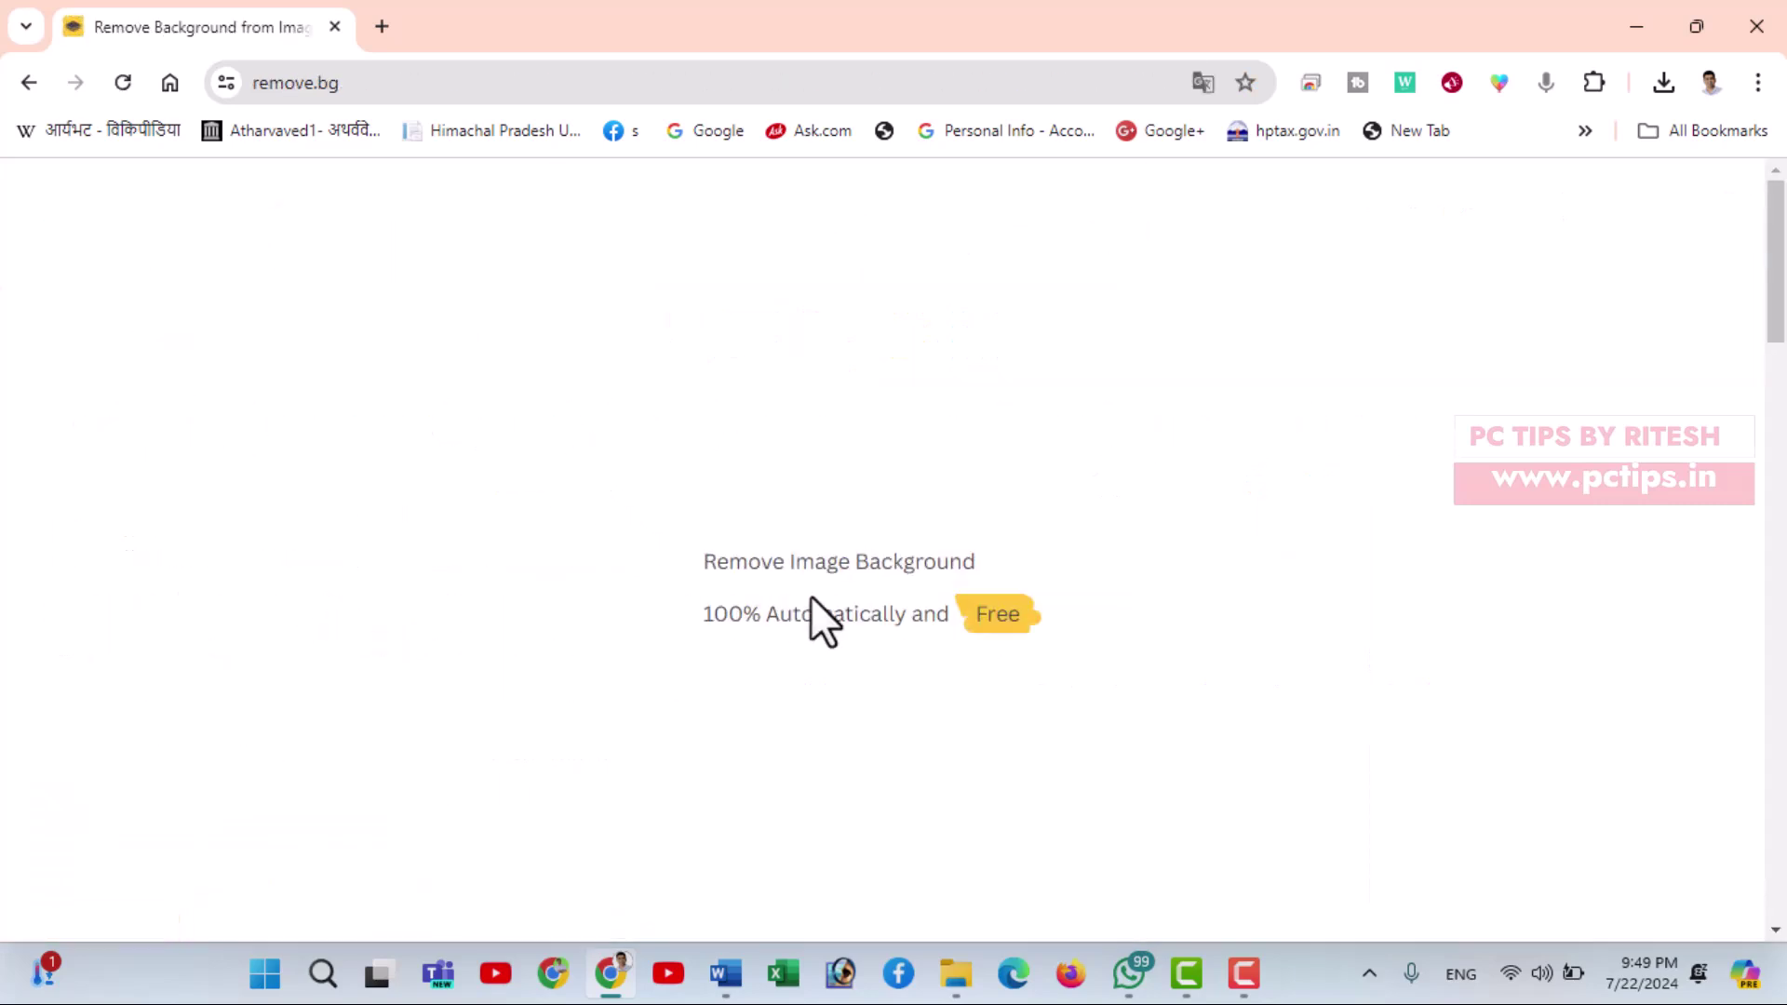
- Upload the 'pic' photo, download the background-removed PNG, and show it in its folder
{"action": "left_click", "coordinate": [1229, 712]}
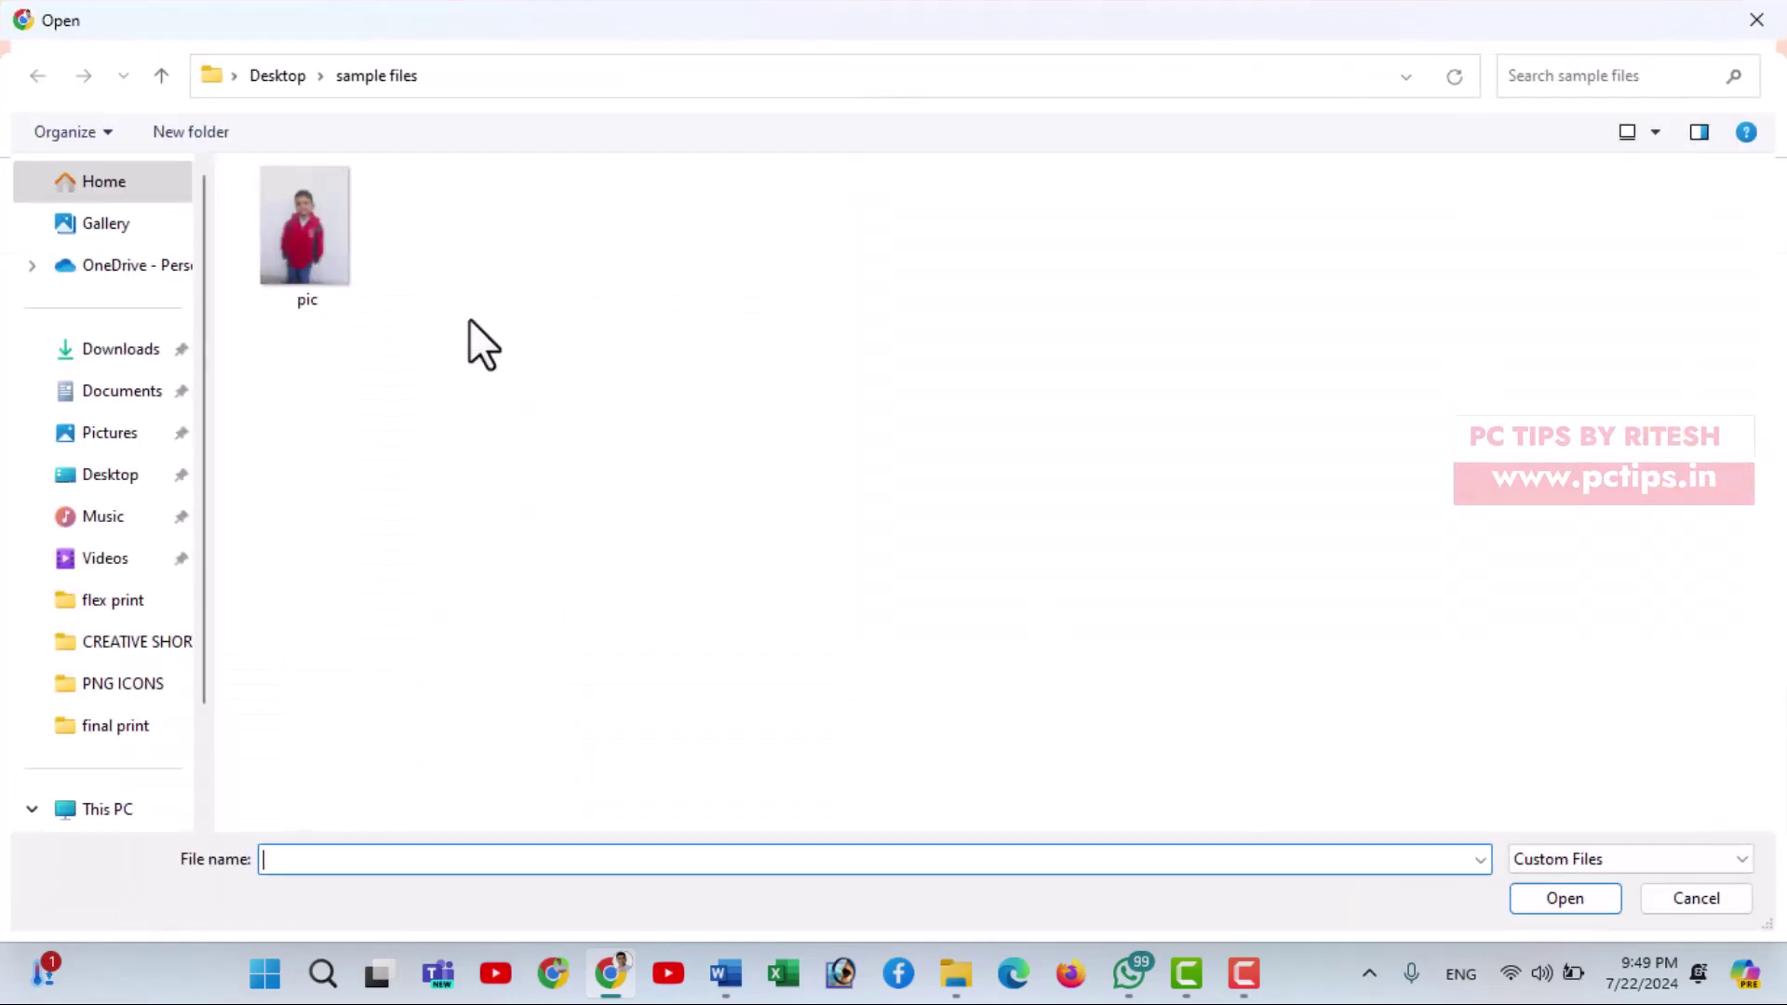
{"action": "double_click", "coordinate": [298, 247]}
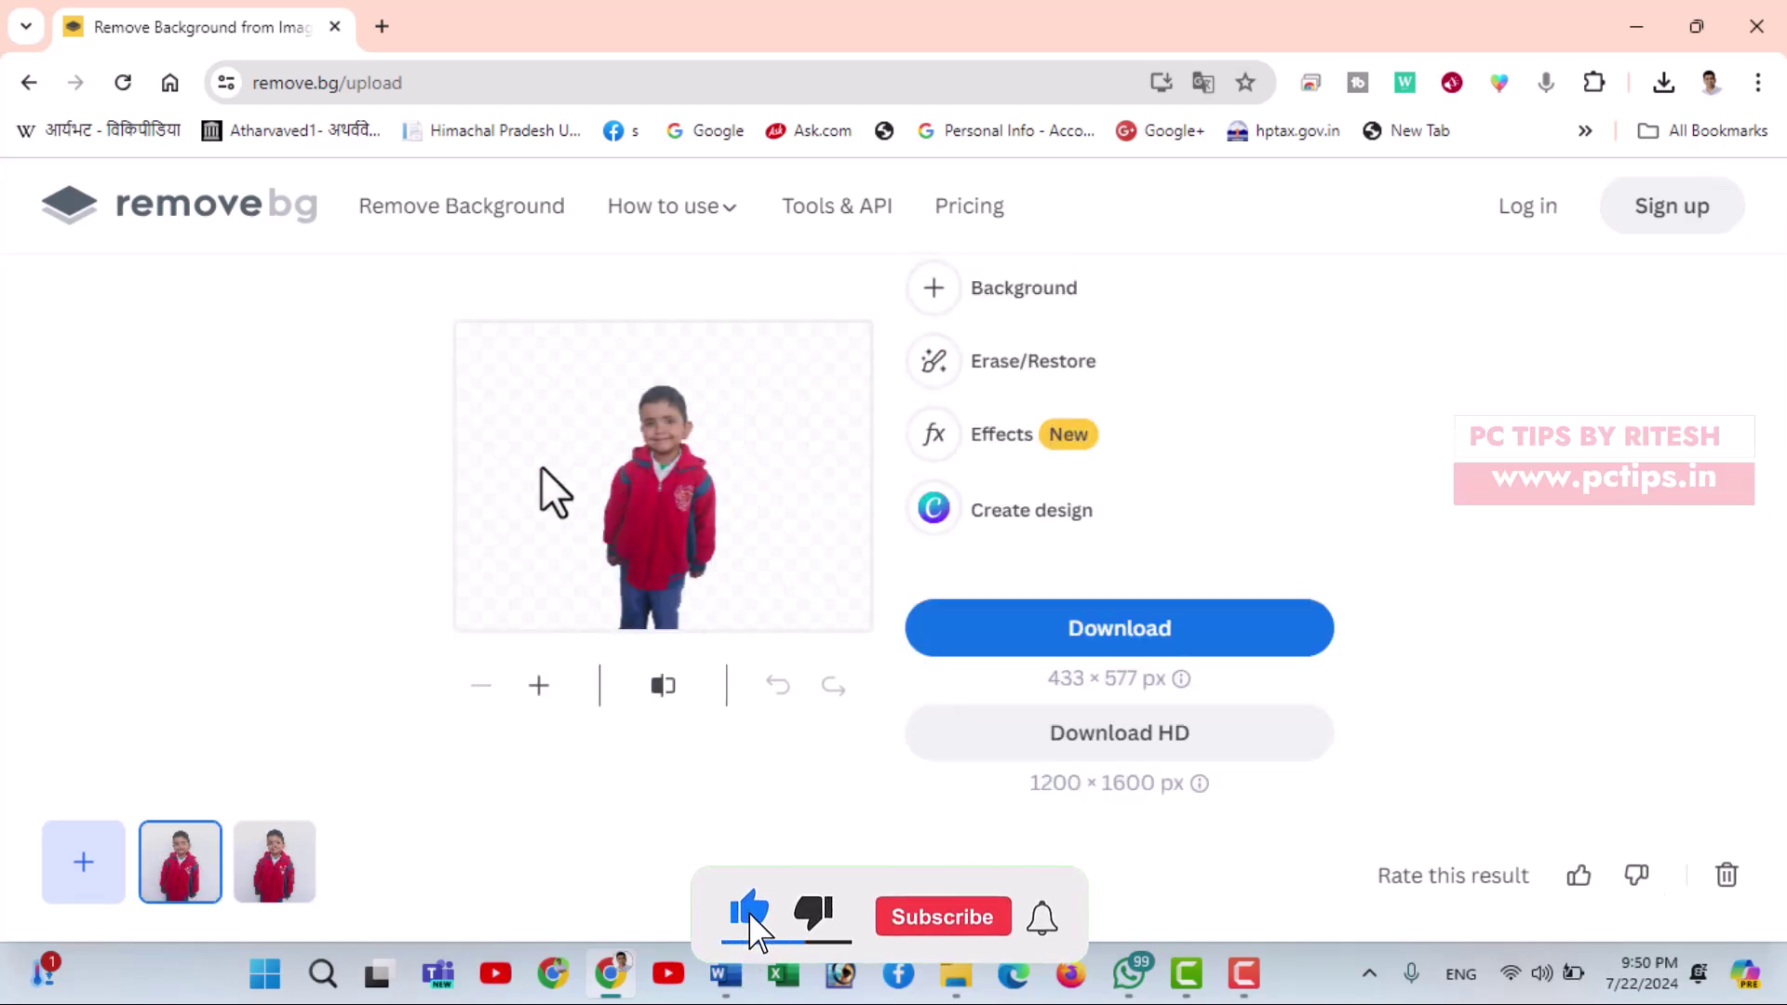
{"action": "left_click", "coordinate": [1091, 640]}
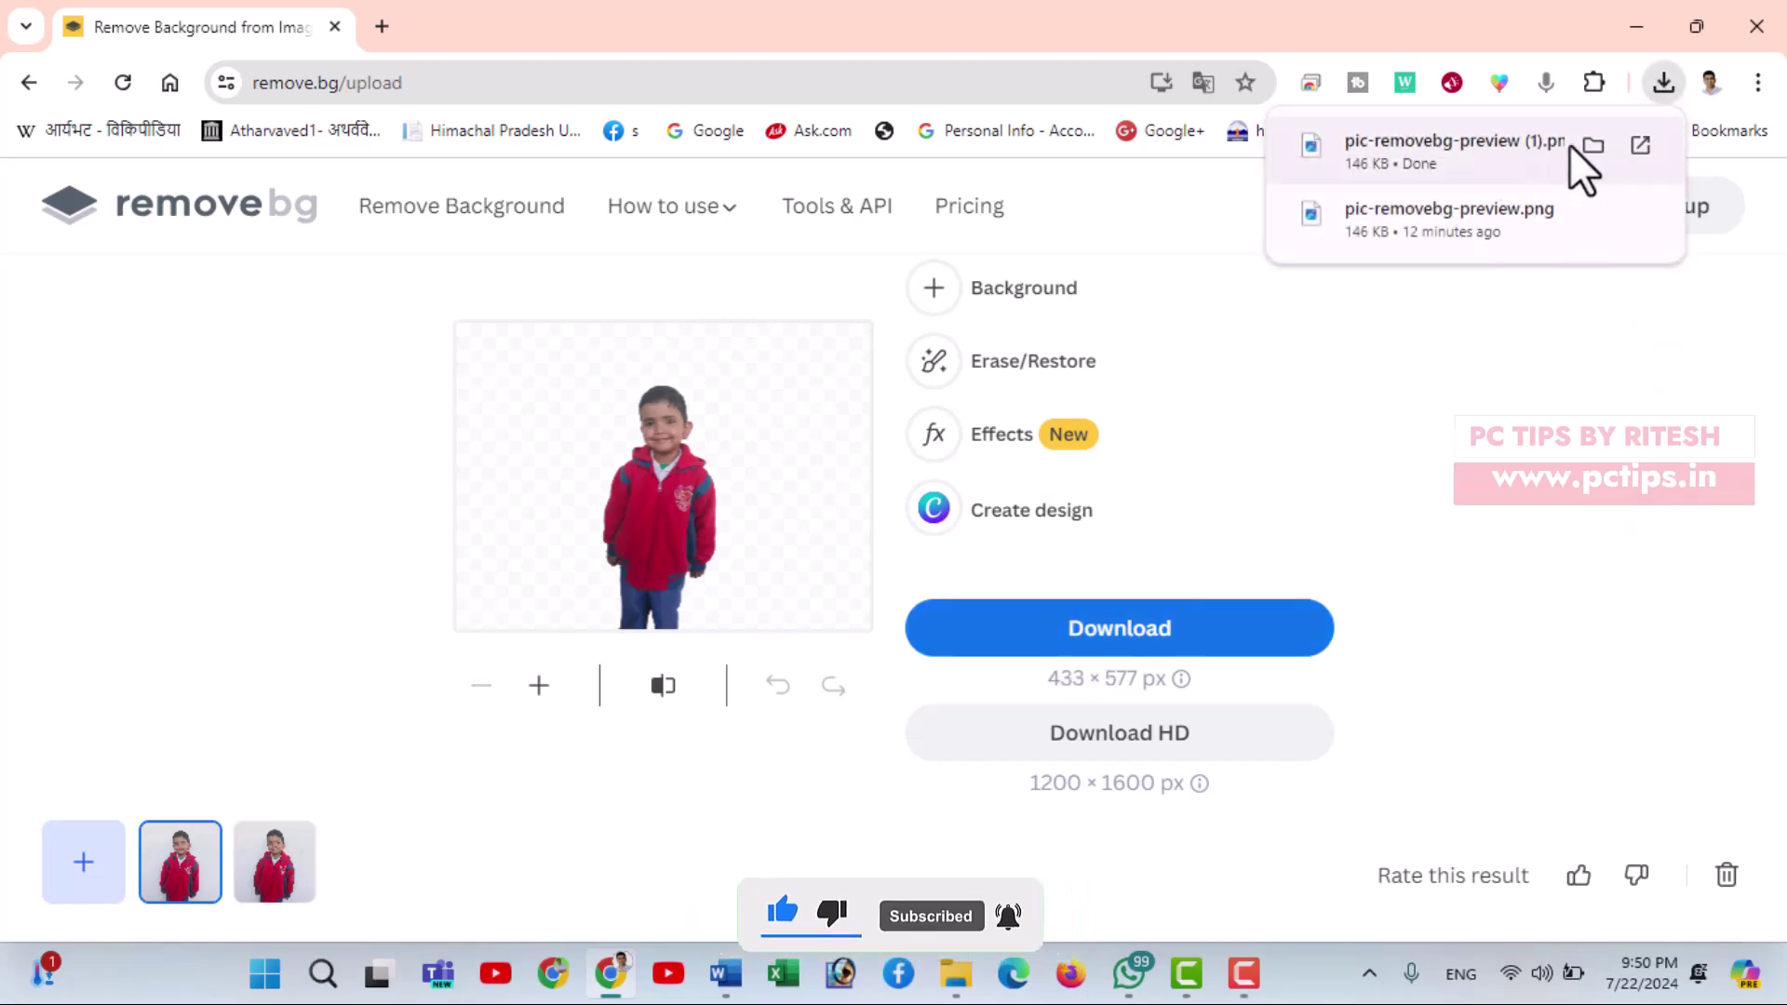
{"action": "left_click", "coordinate": [1590, 140]}
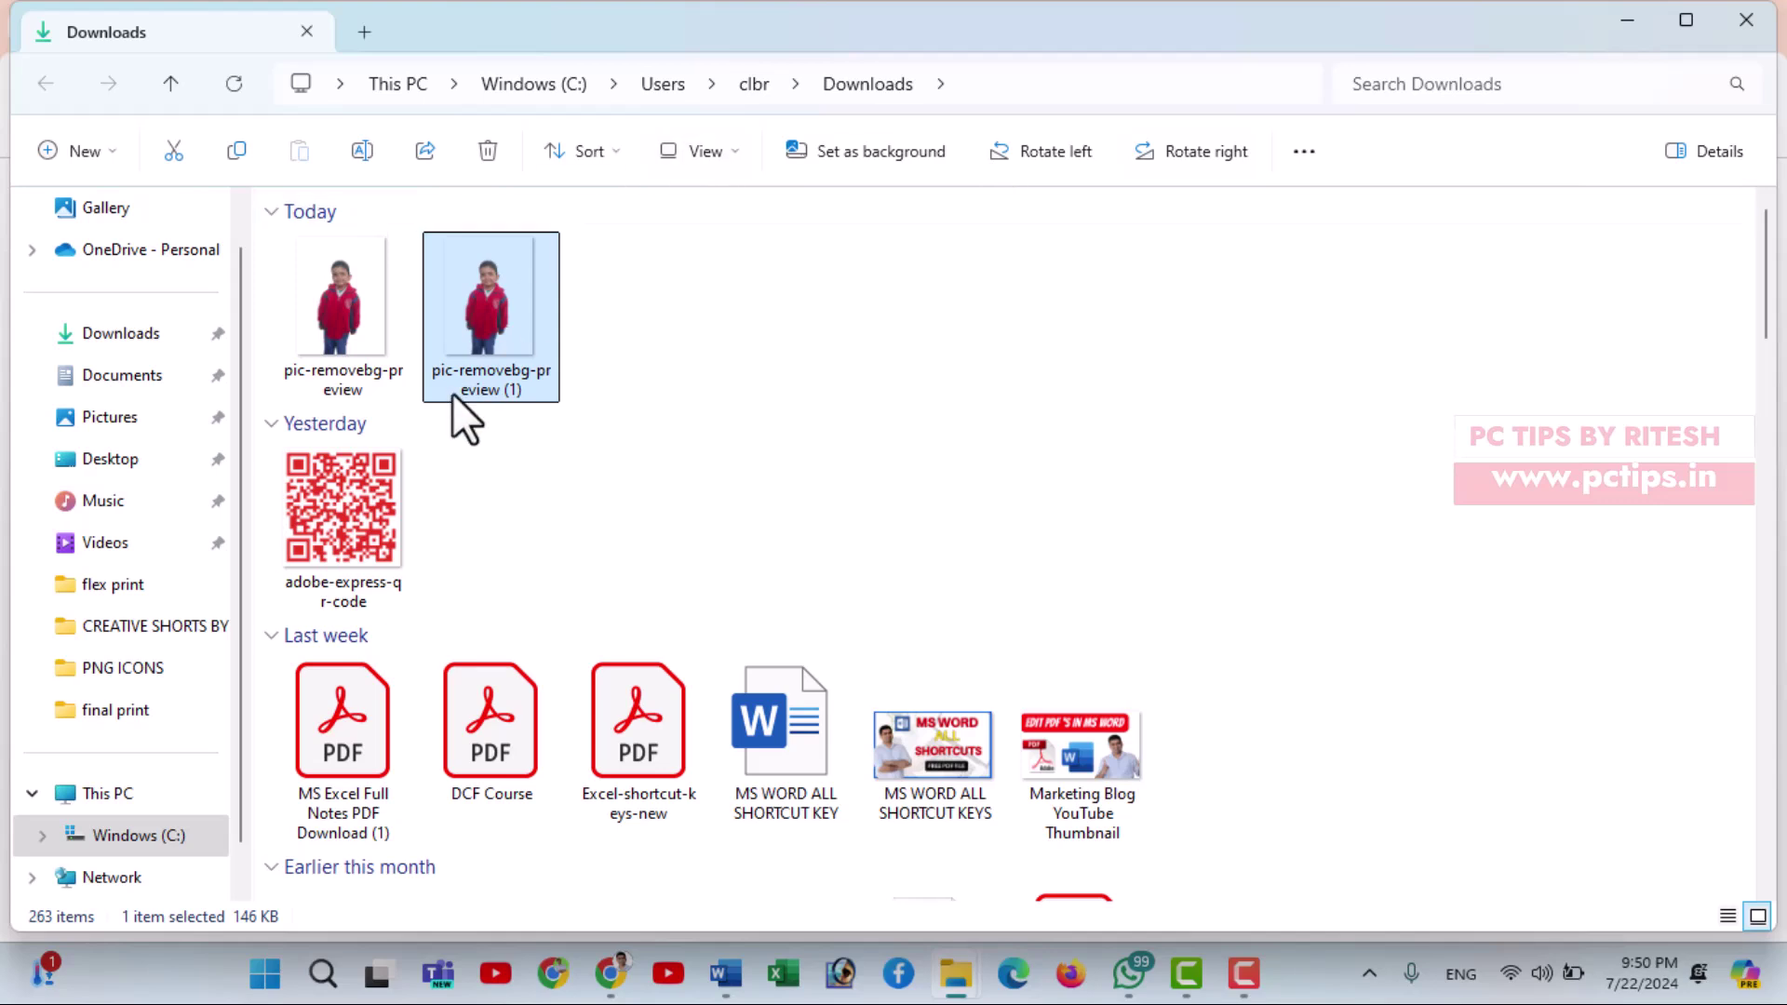
{"action": "mouse_move", "coordinate": [490, 316]}
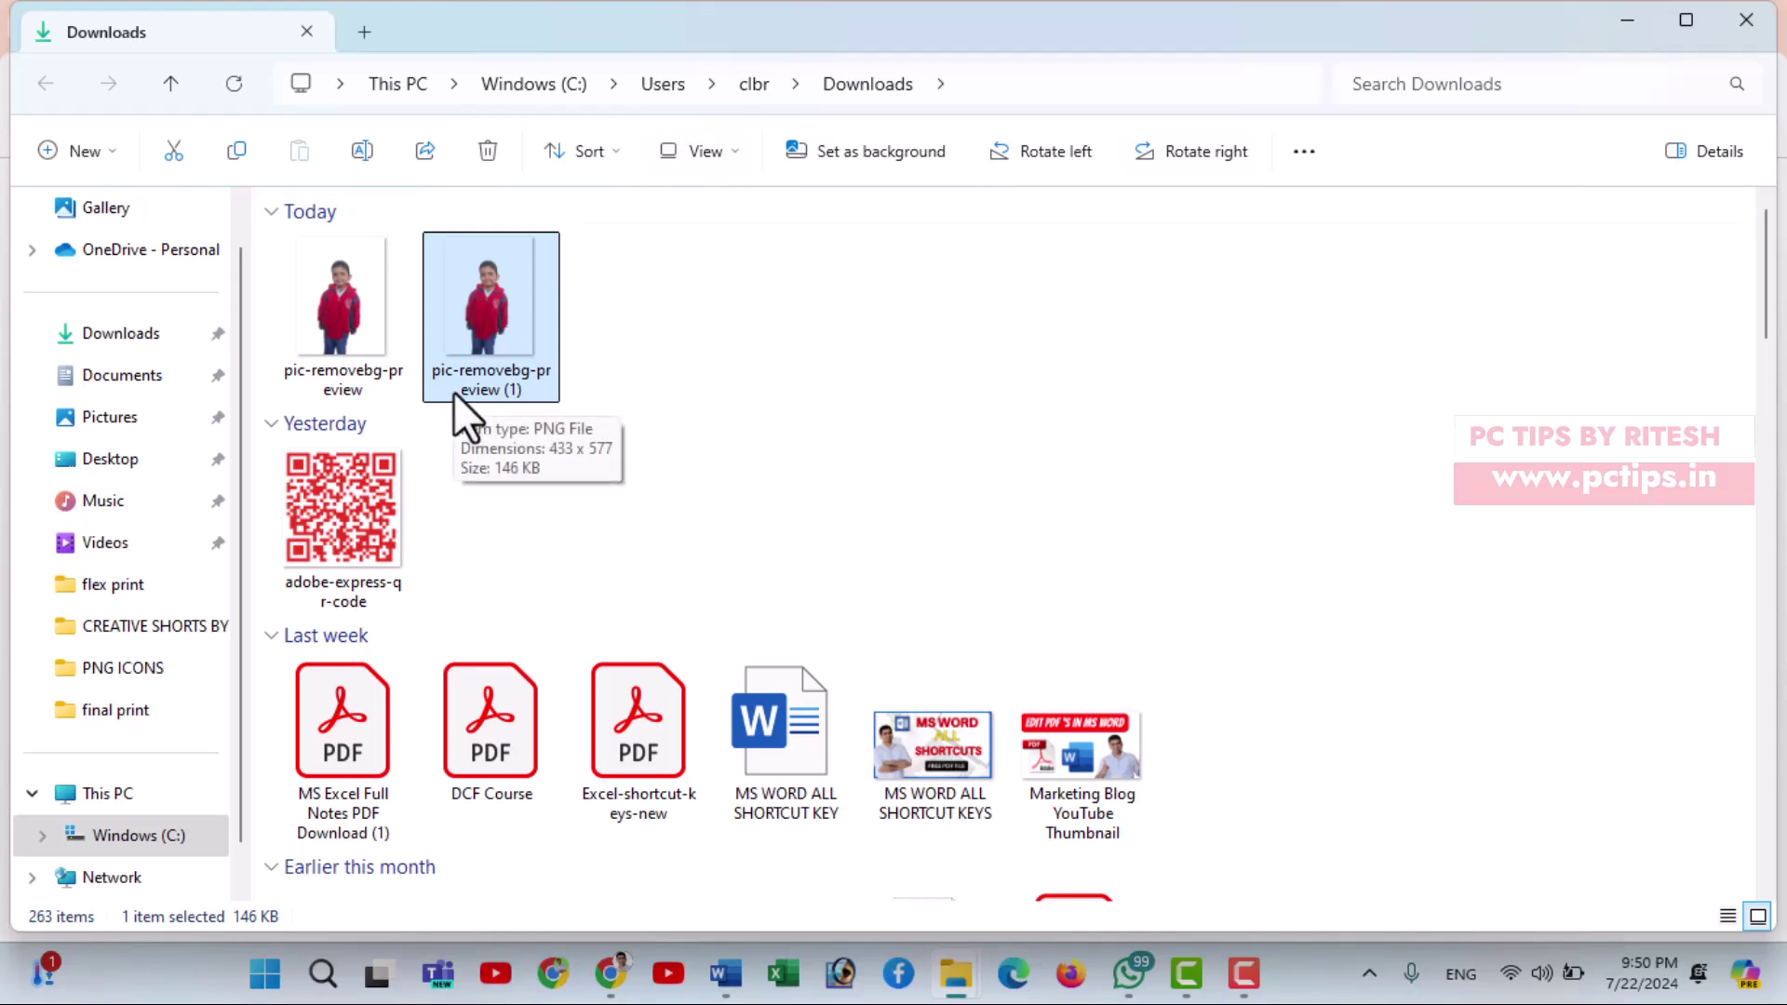
- Select and copy 'pic-removebg-preview (1)' in Downloads, then switch to Word
{"action": "left_click", "coordinate": [702, 427]}
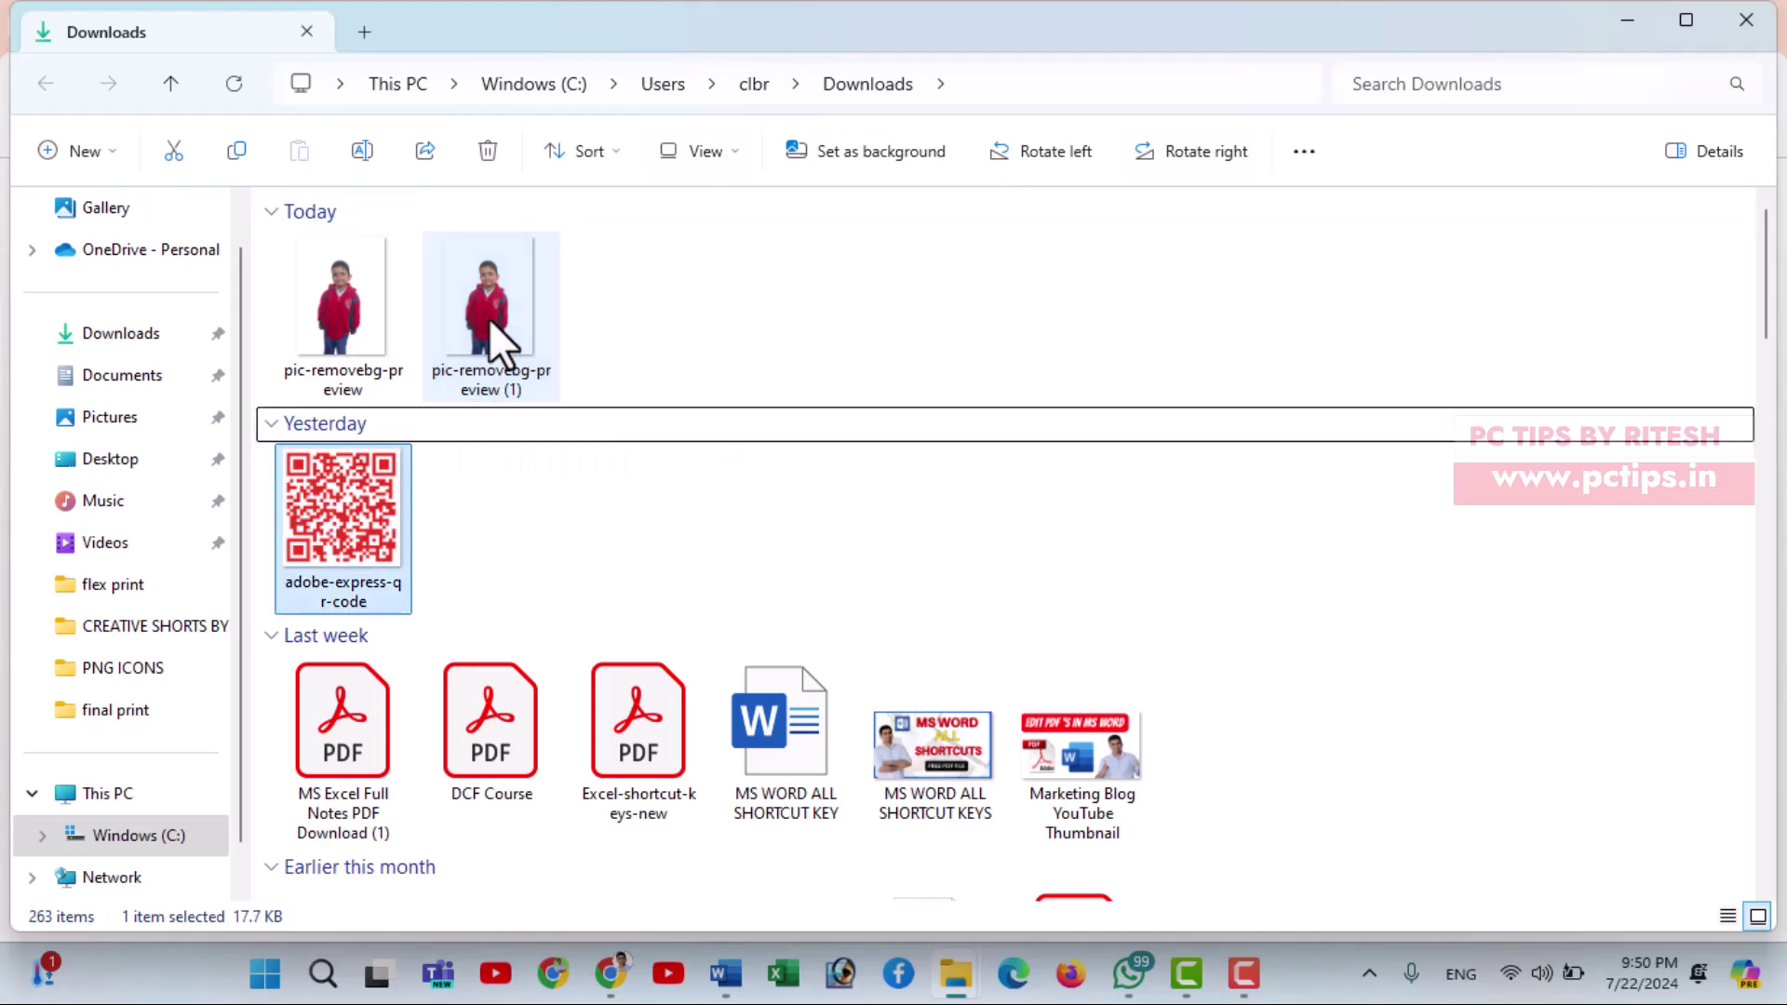
{"action": "left_click", "coordinate": [488, 318]}
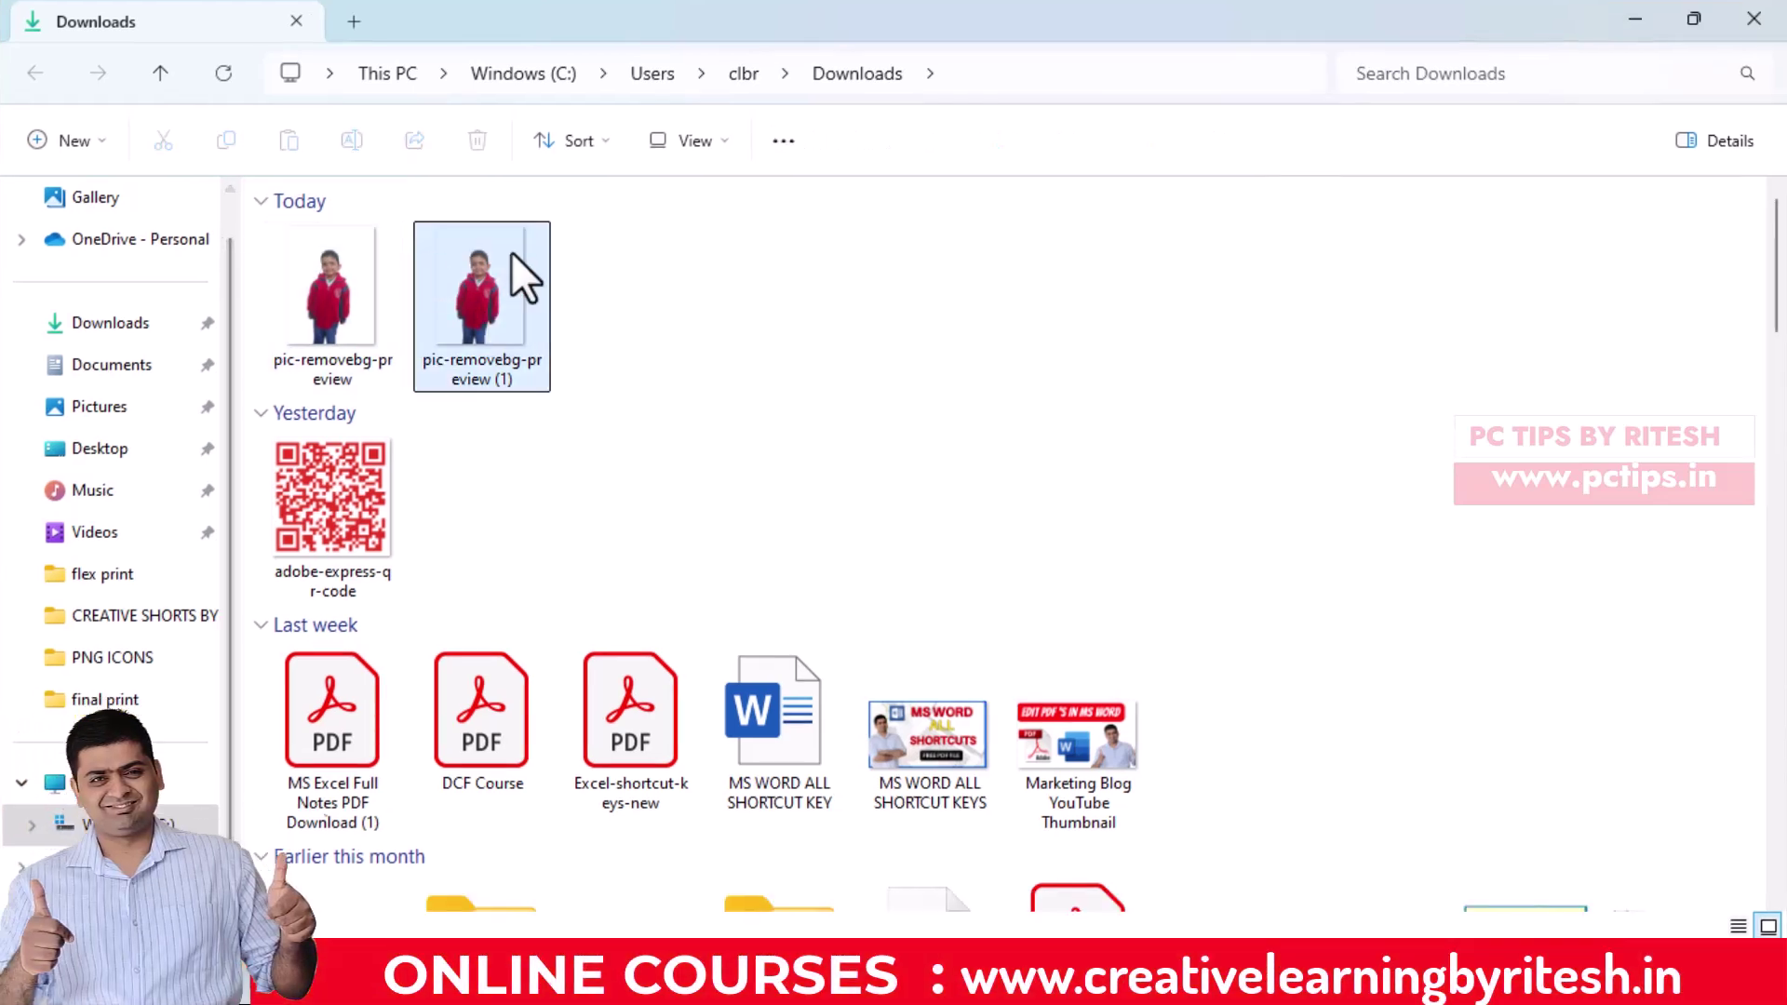
{"action": "right_click", "coordinate": [514, 256]}
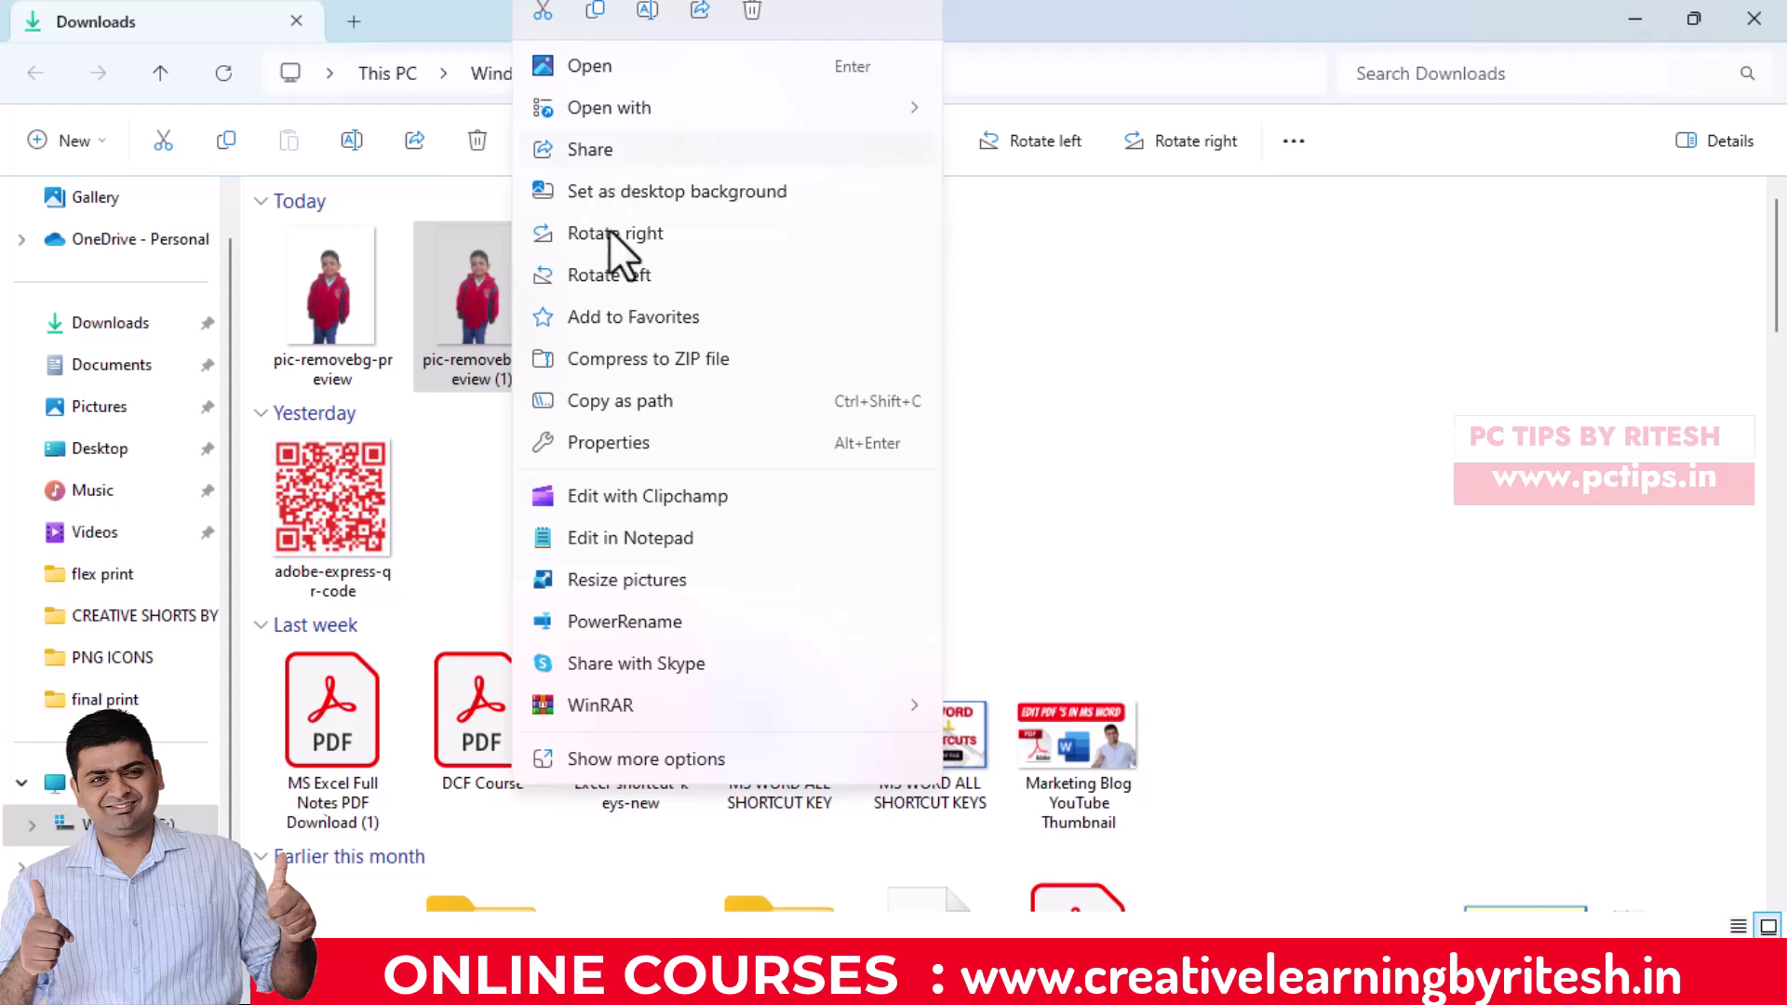
{"action": "left_click", "coordinate": [628, 761]}
{"action": "mouse_move", "coordinate": [589, 538]}
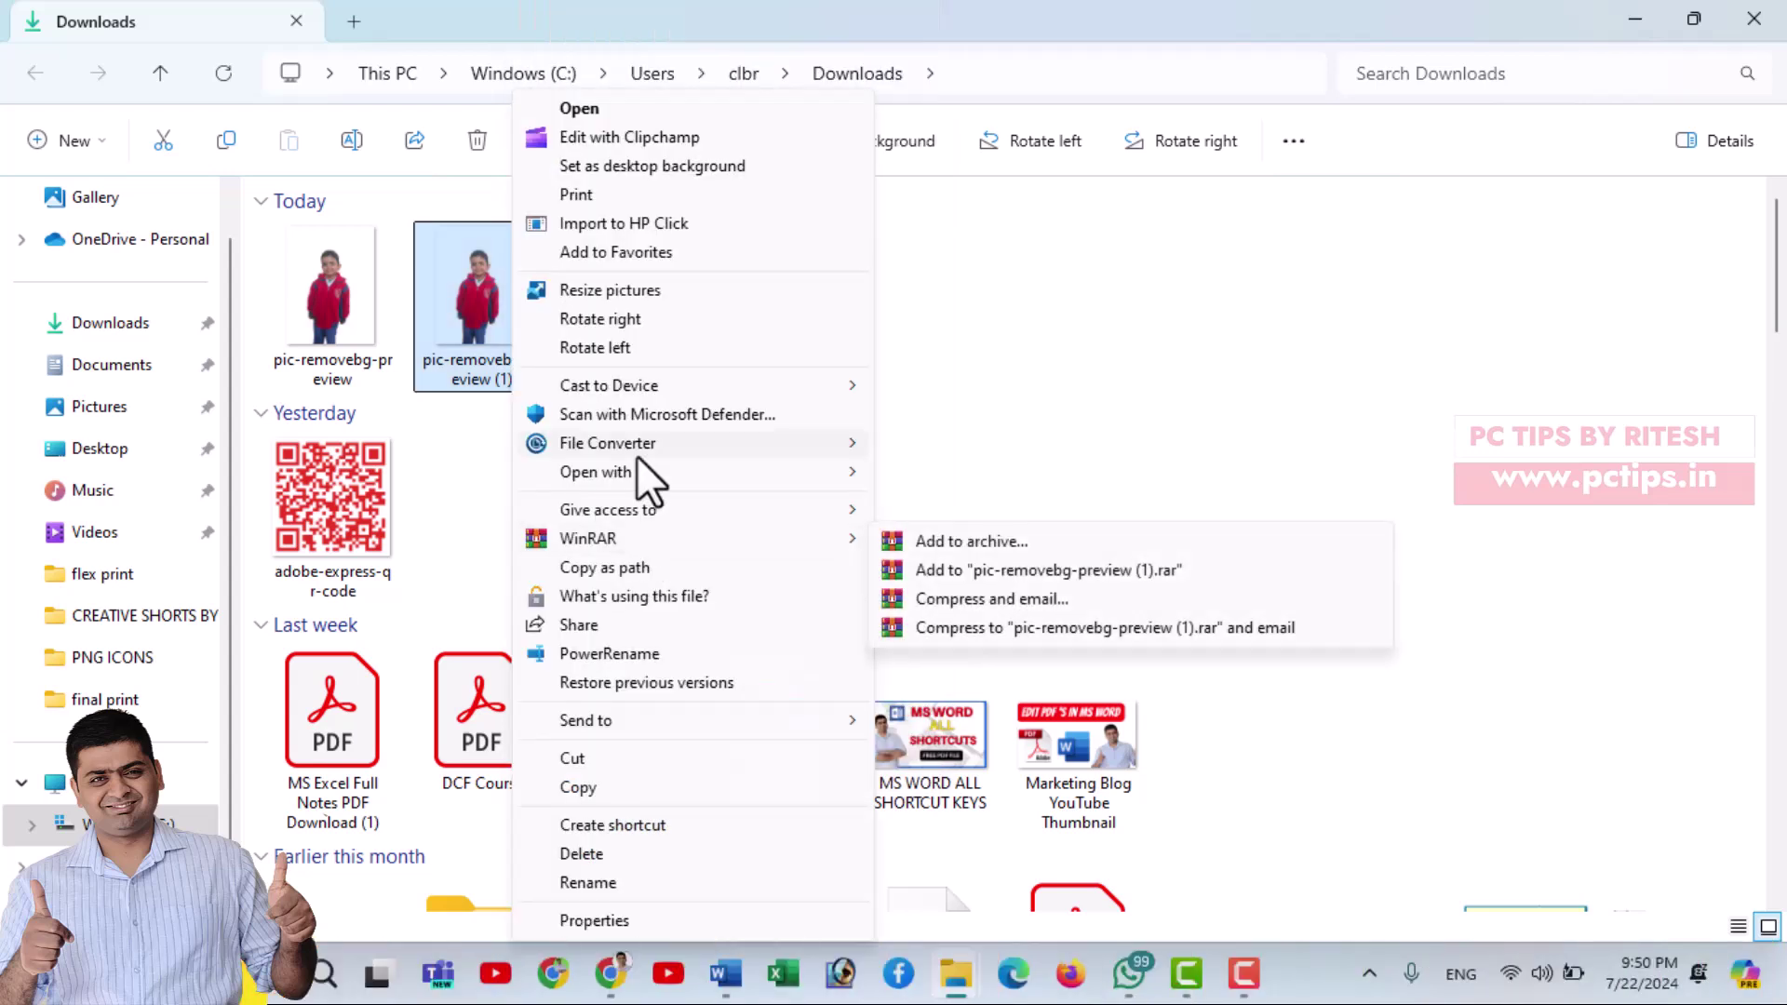
{"action": "left_click", "coordinate": [627, 918]}
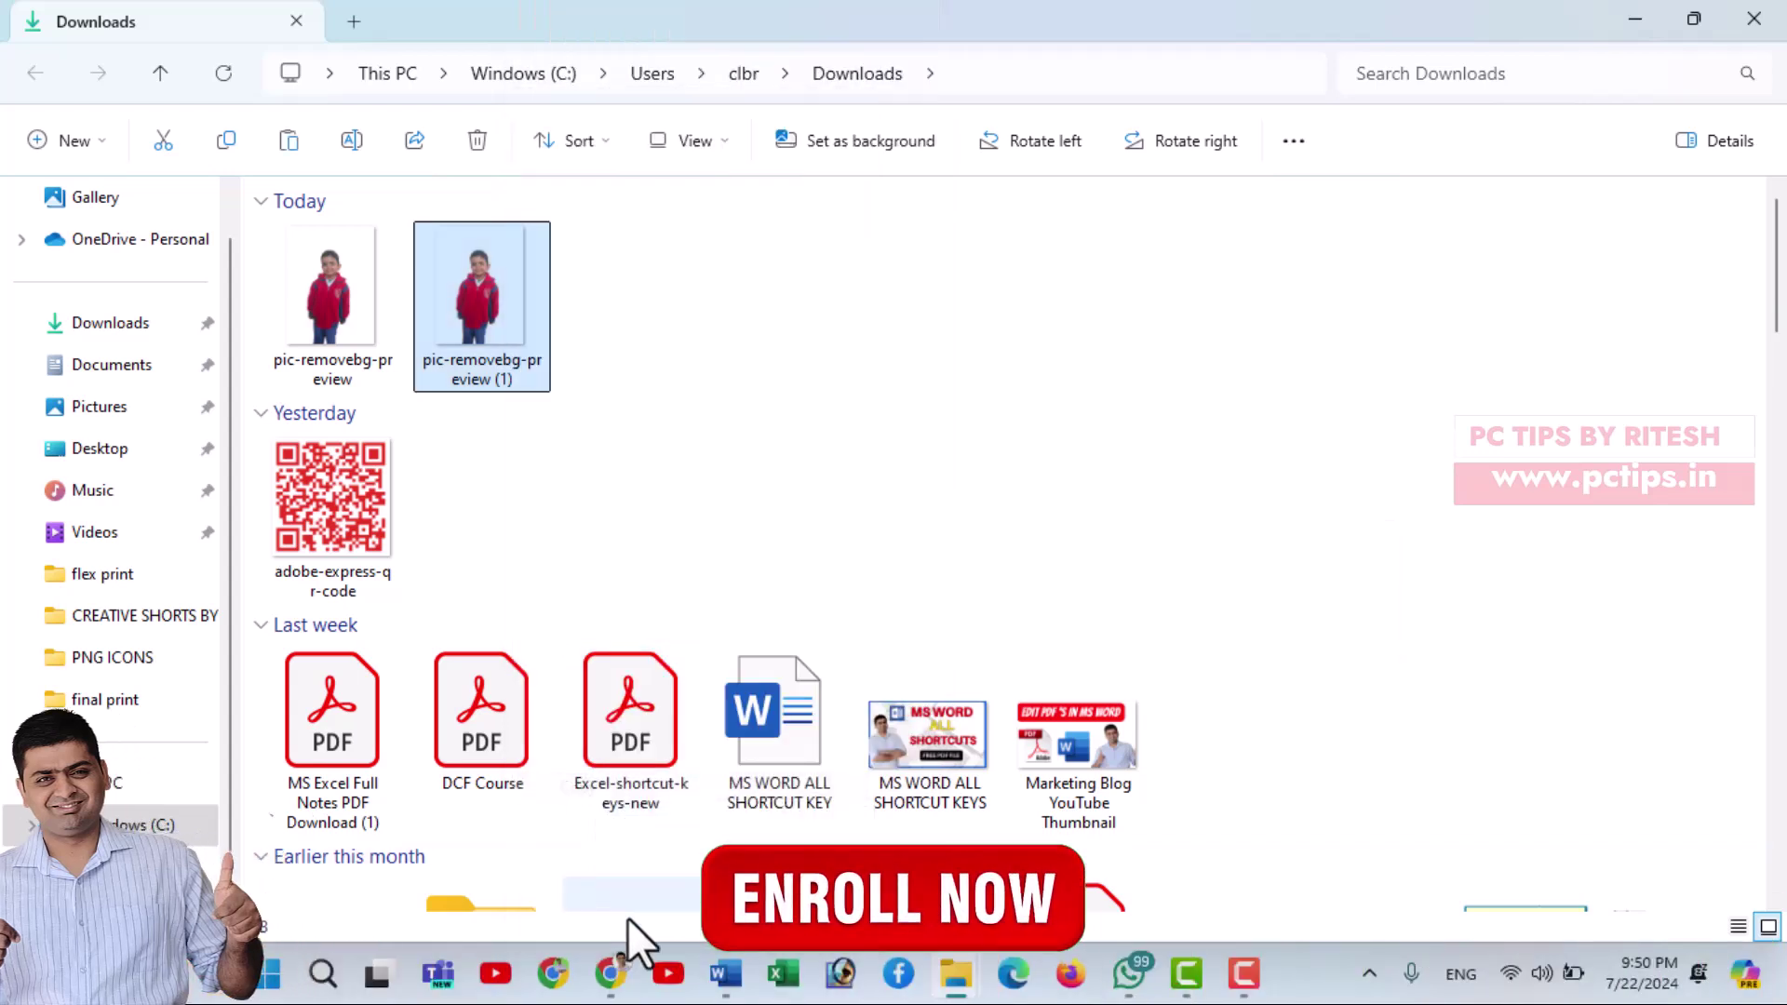
{"action": "left_click", "coordinate": [725, 974]}
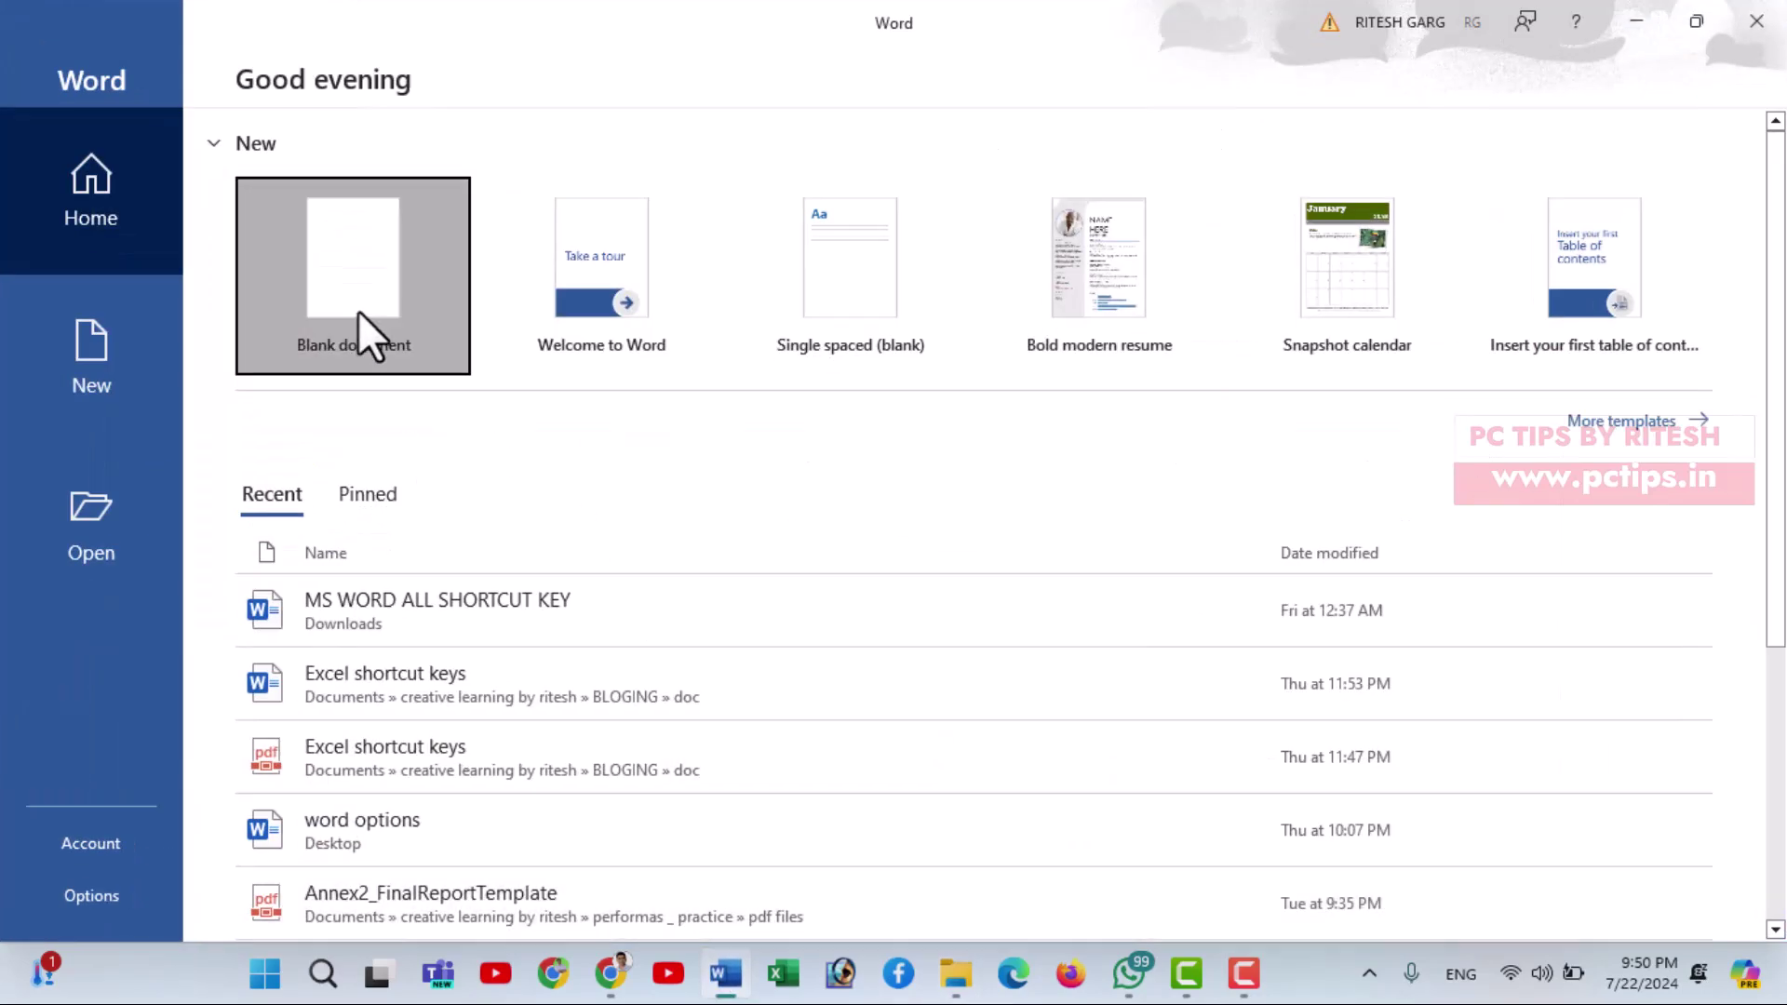
- Create a blank document, paste the background-removed cut-out with Ctrl+V, and select it
{"action": "left_click", "coordinate": [359, 311]}
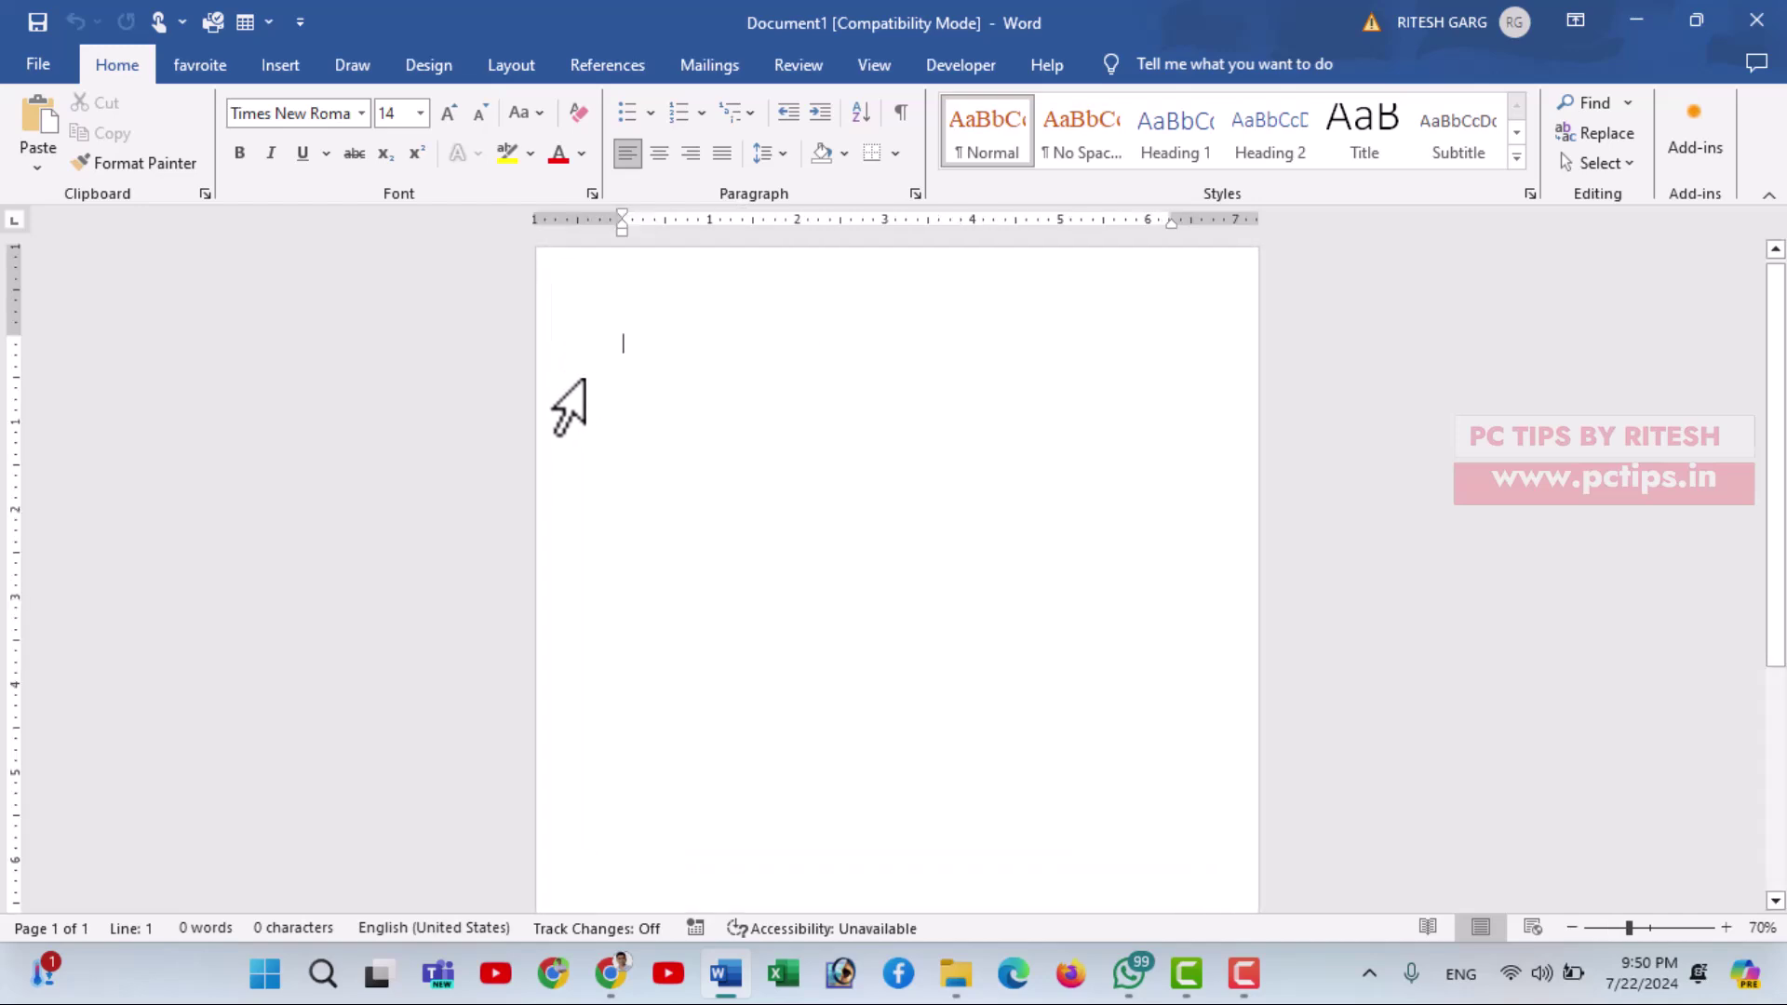
{"action": "key", "text": "ctrl+v"}
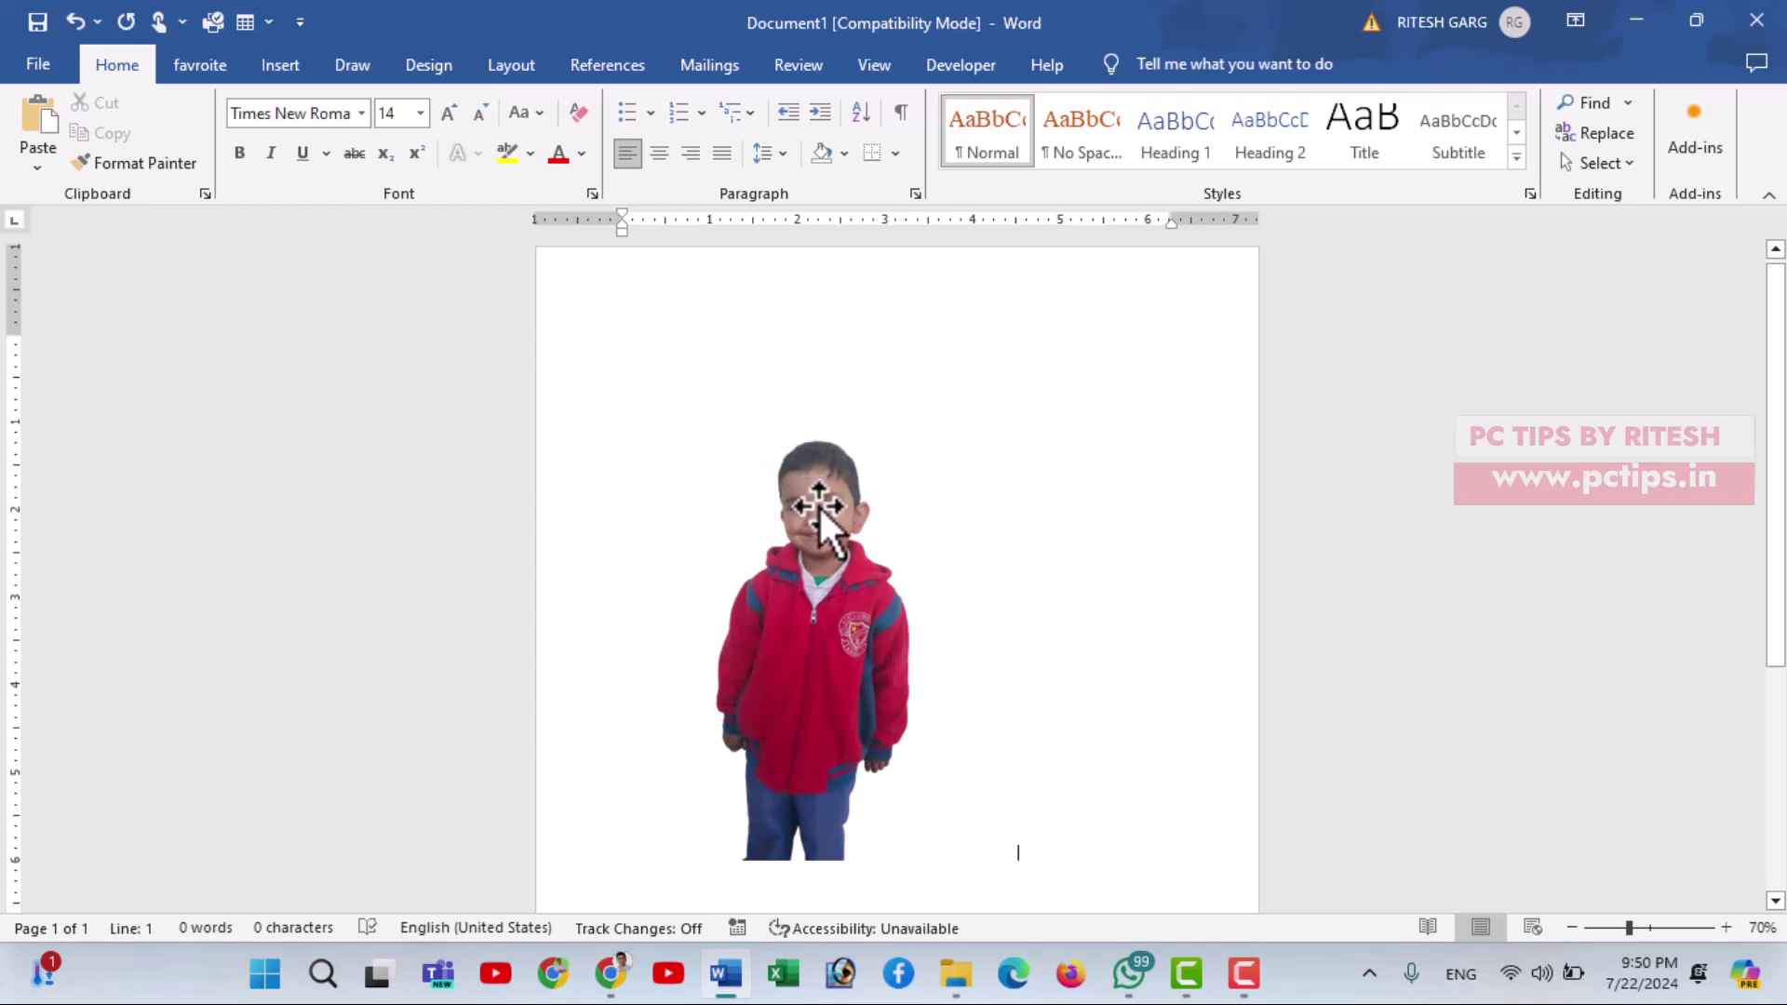
{"action": "scroll", "coordinate": [894, 549], "scroll_direction": "down", "scroll_amount": 2}
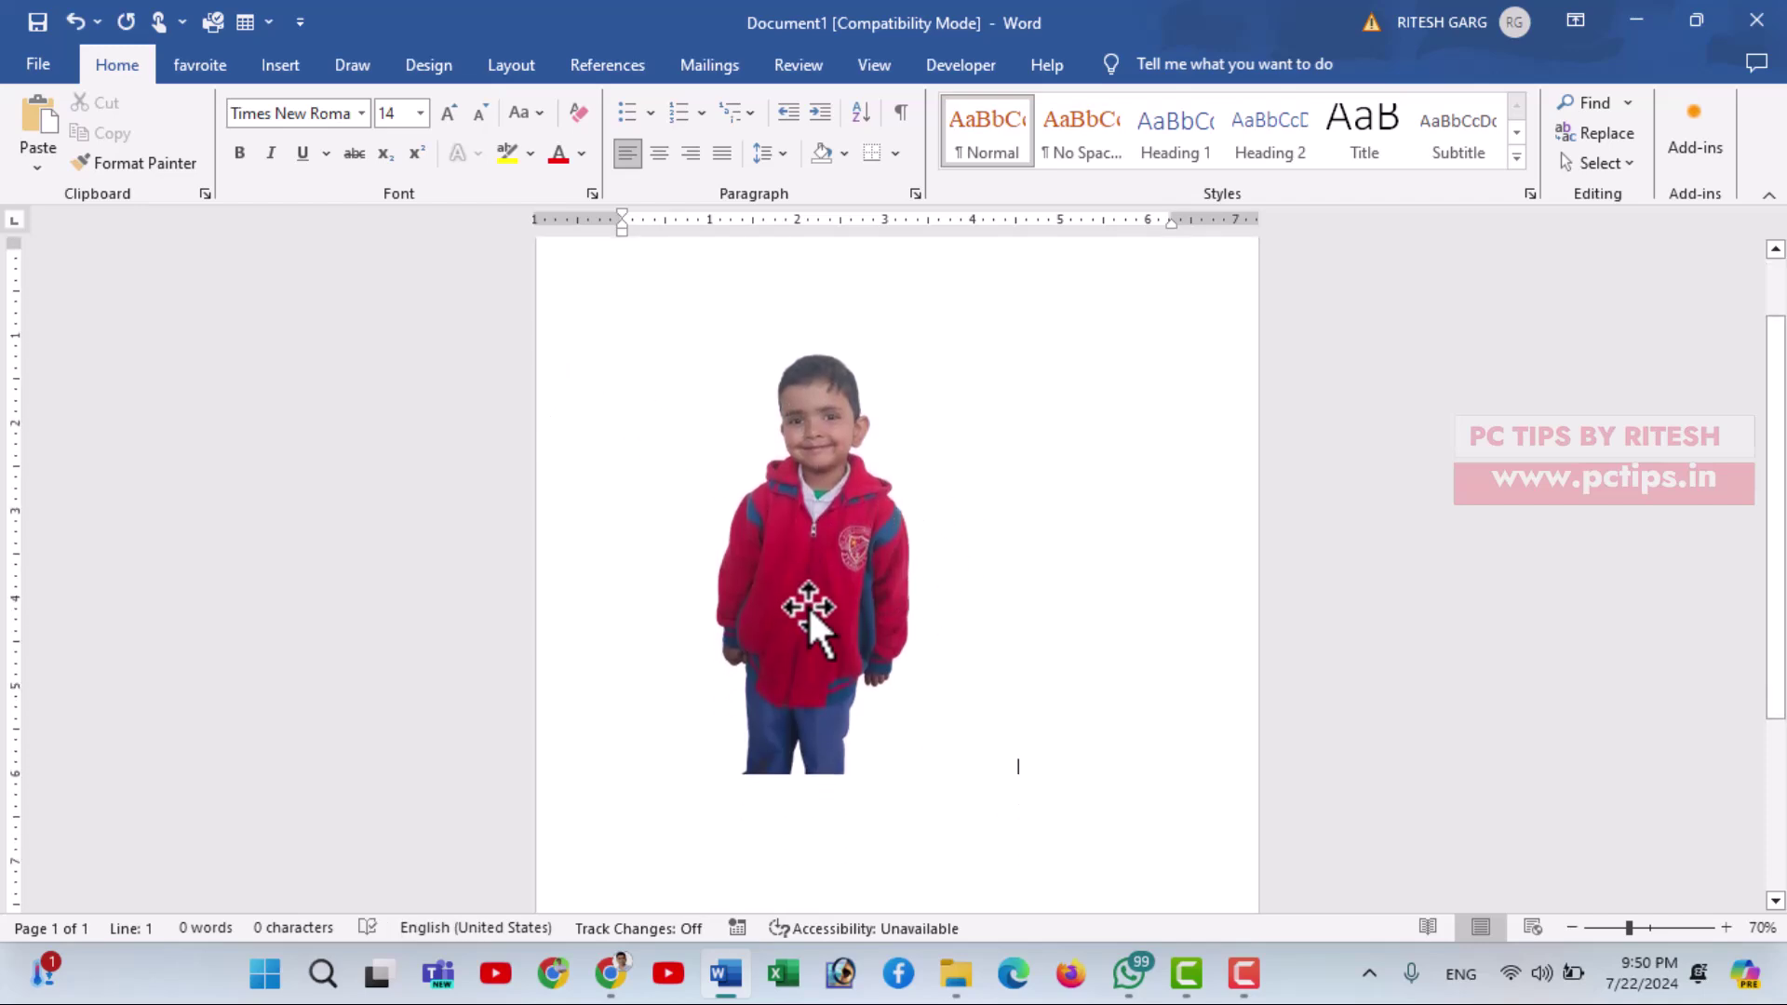
{"action": "left_click", "coordinate": [821, 545]}
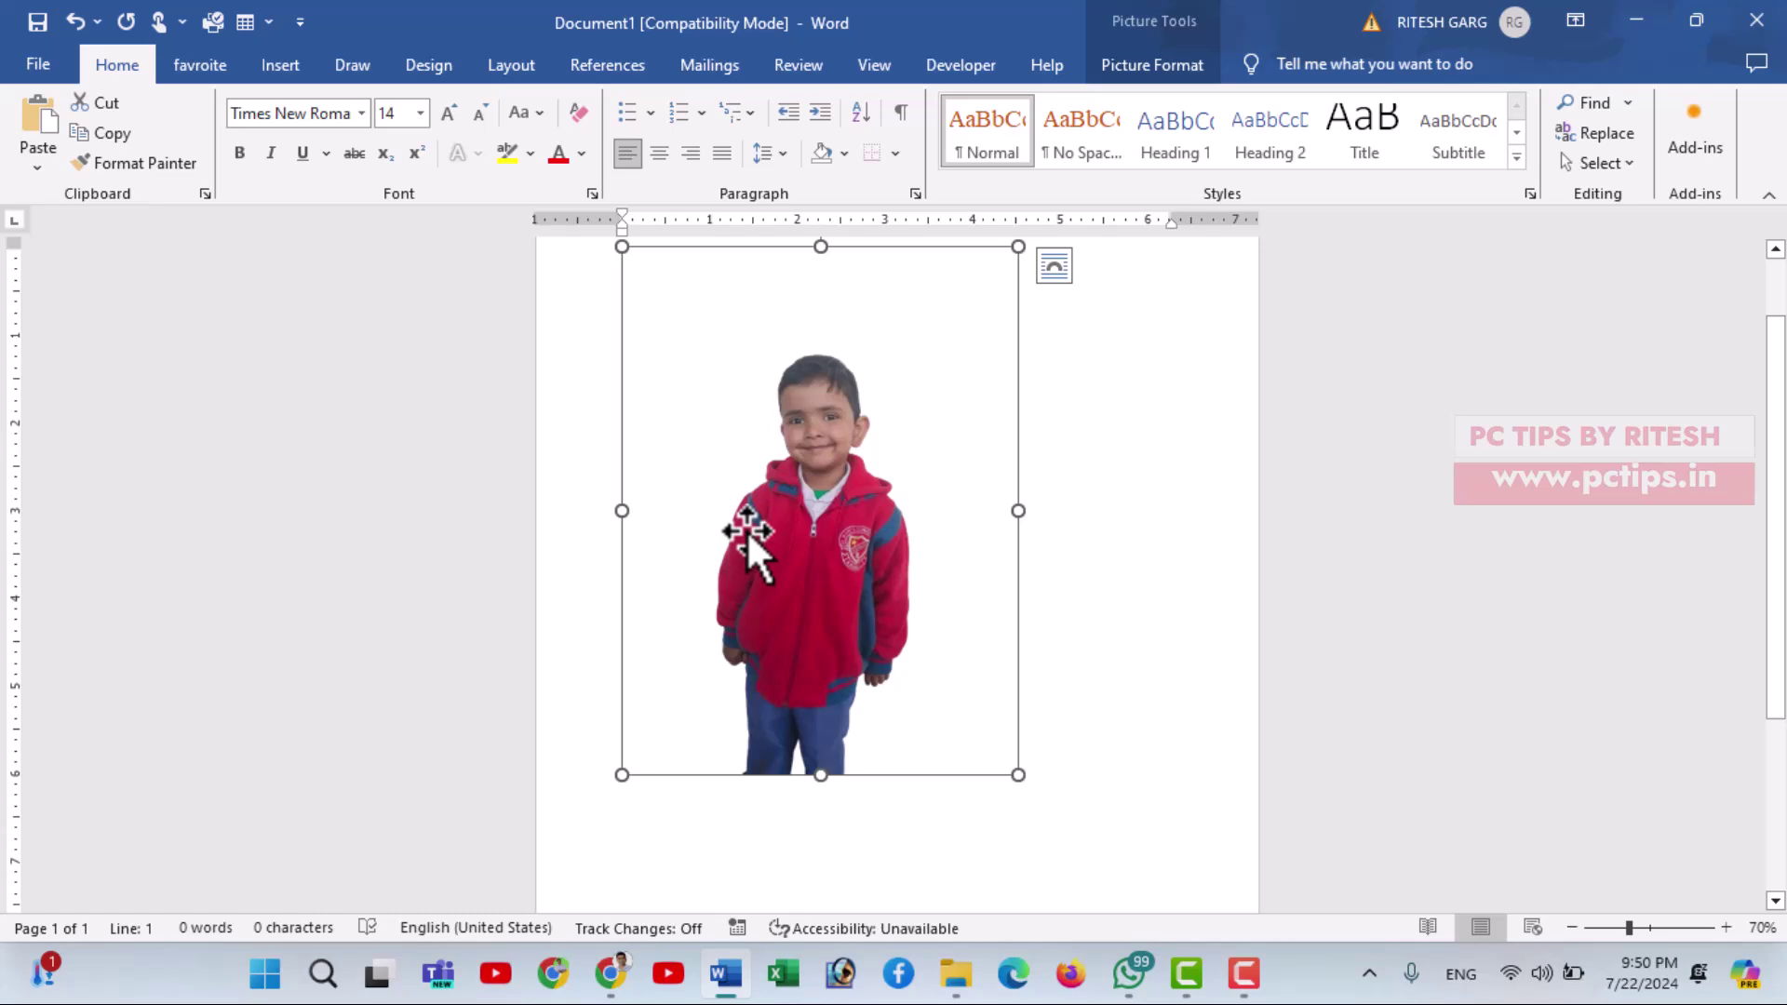
- Crop the photo from top-right, left and bottom to a 2.54" × 2.16" head-and-shoulders portrait
{"action": "left_click", "coordinate": [1148, 494]}
{"action": "left_click", "coordinate": [824, 497]}
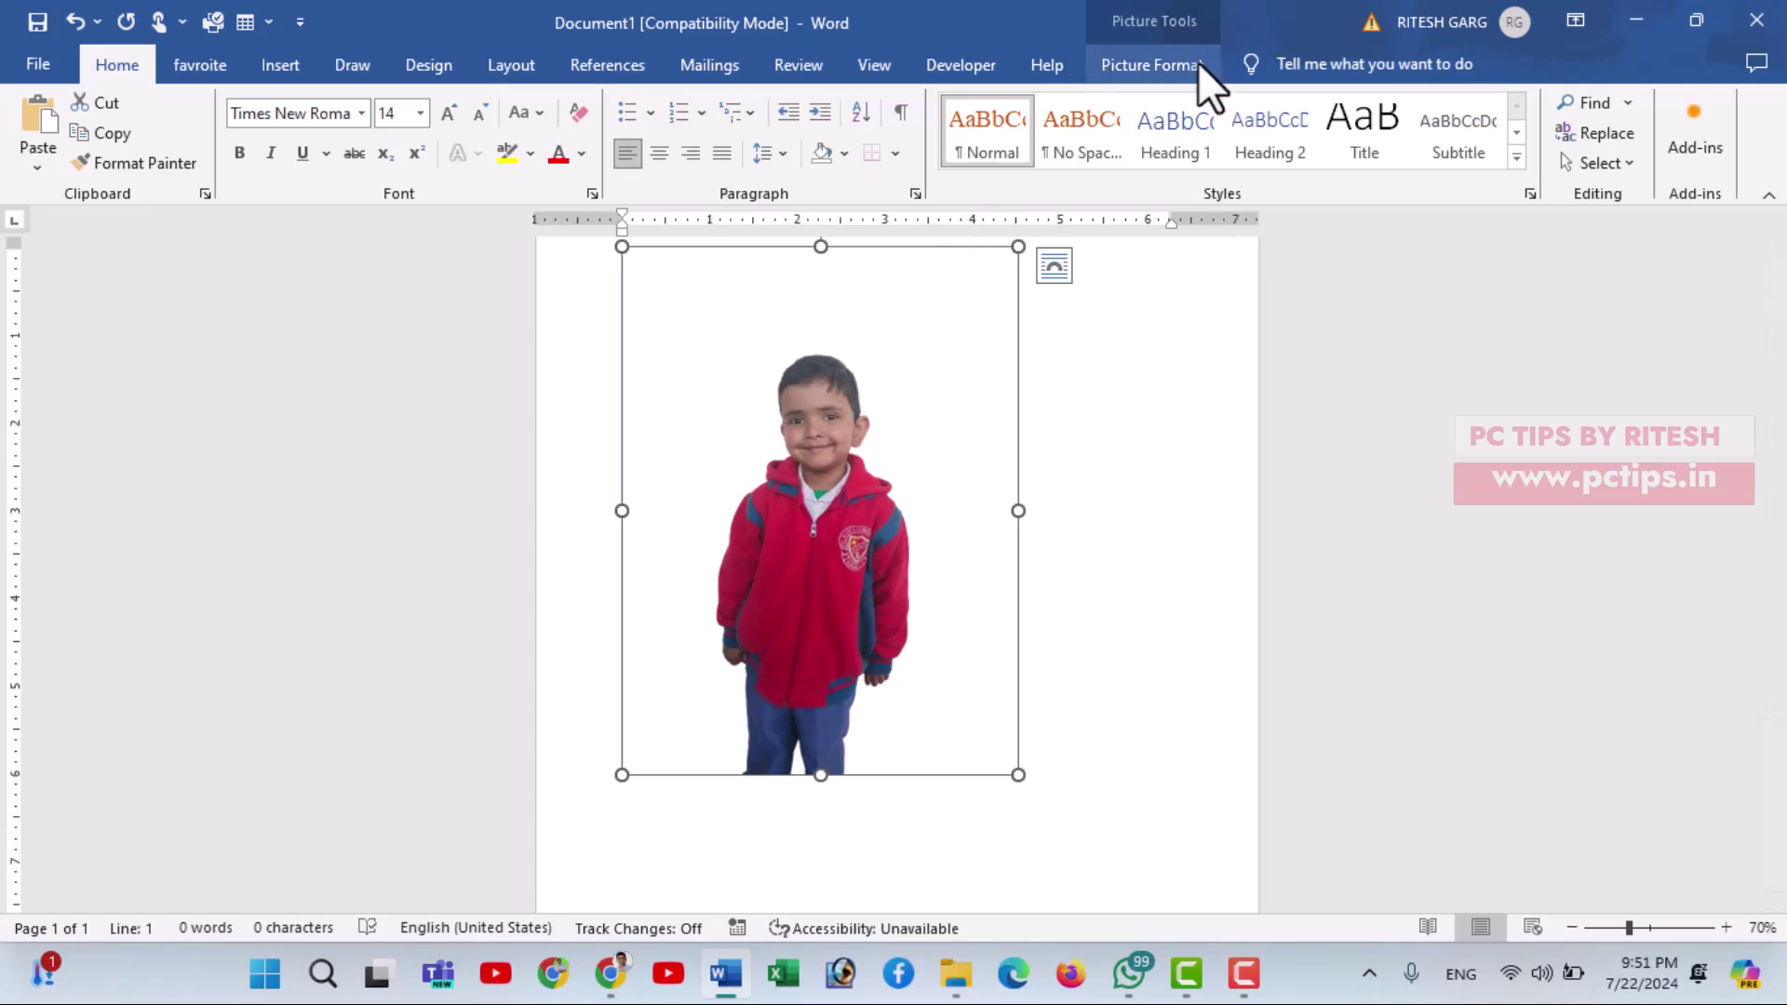
{"action": "left_click", "coordinate": [1168, 70]}
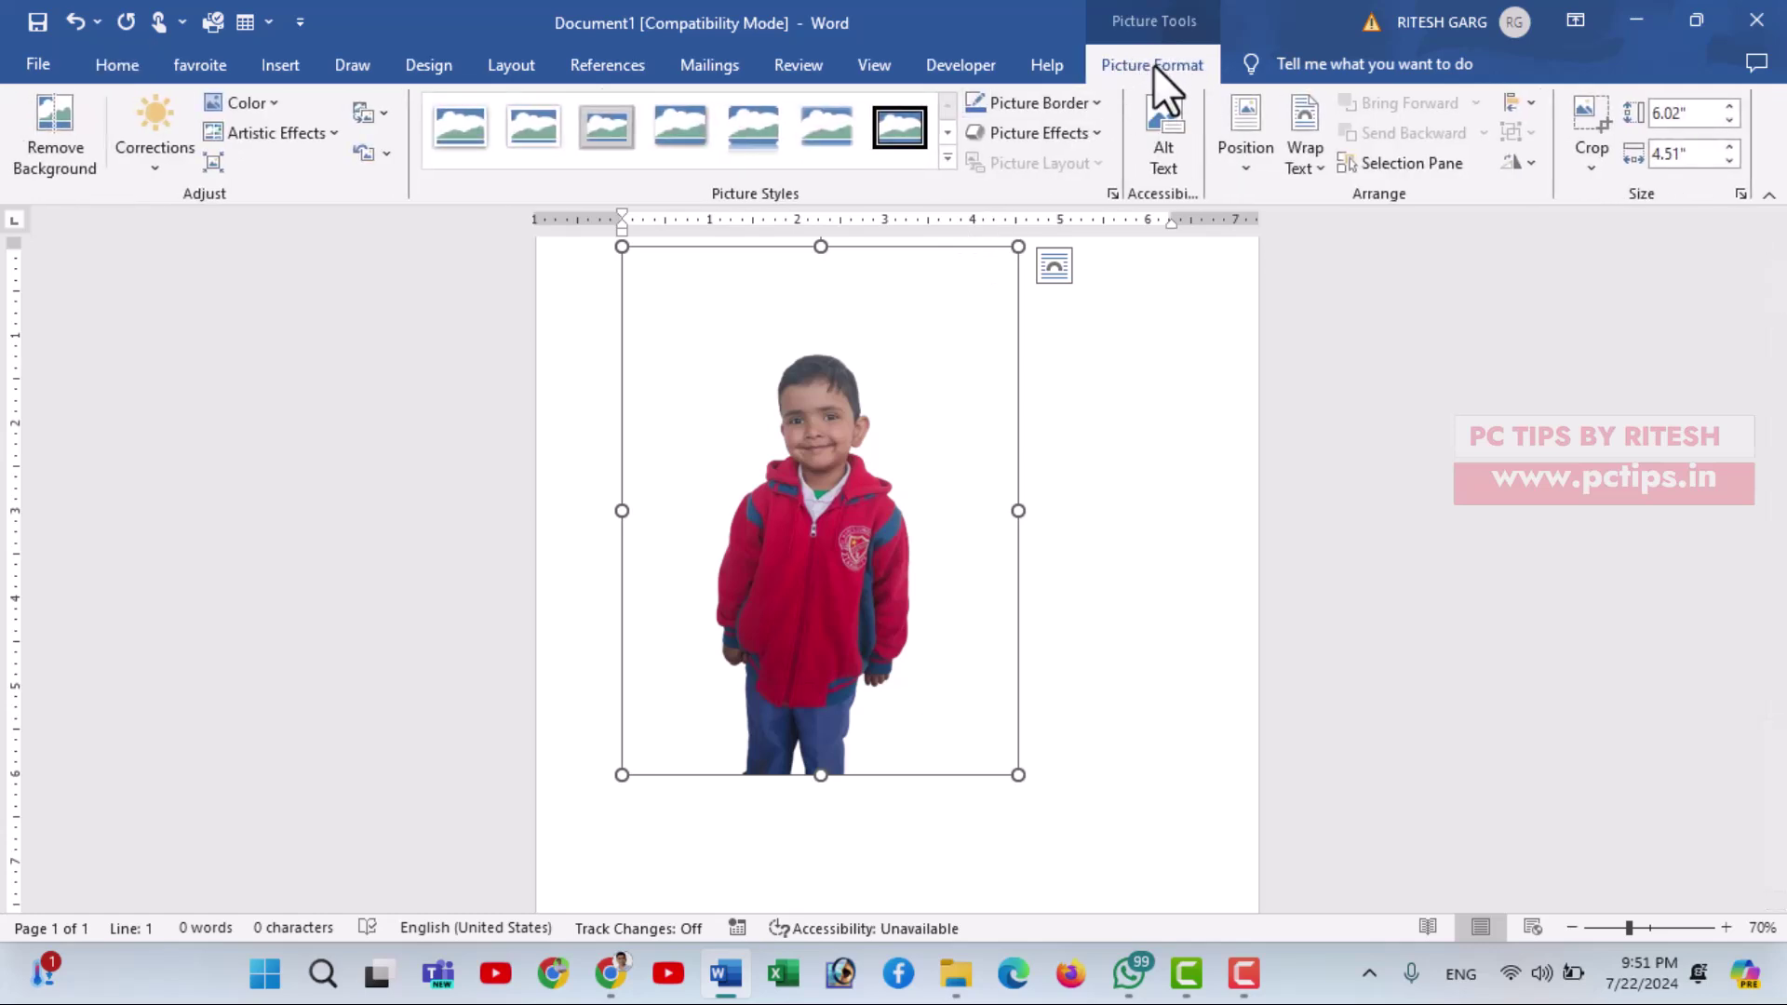
{"action": "left_click", "coordinate": [1601, 109]}
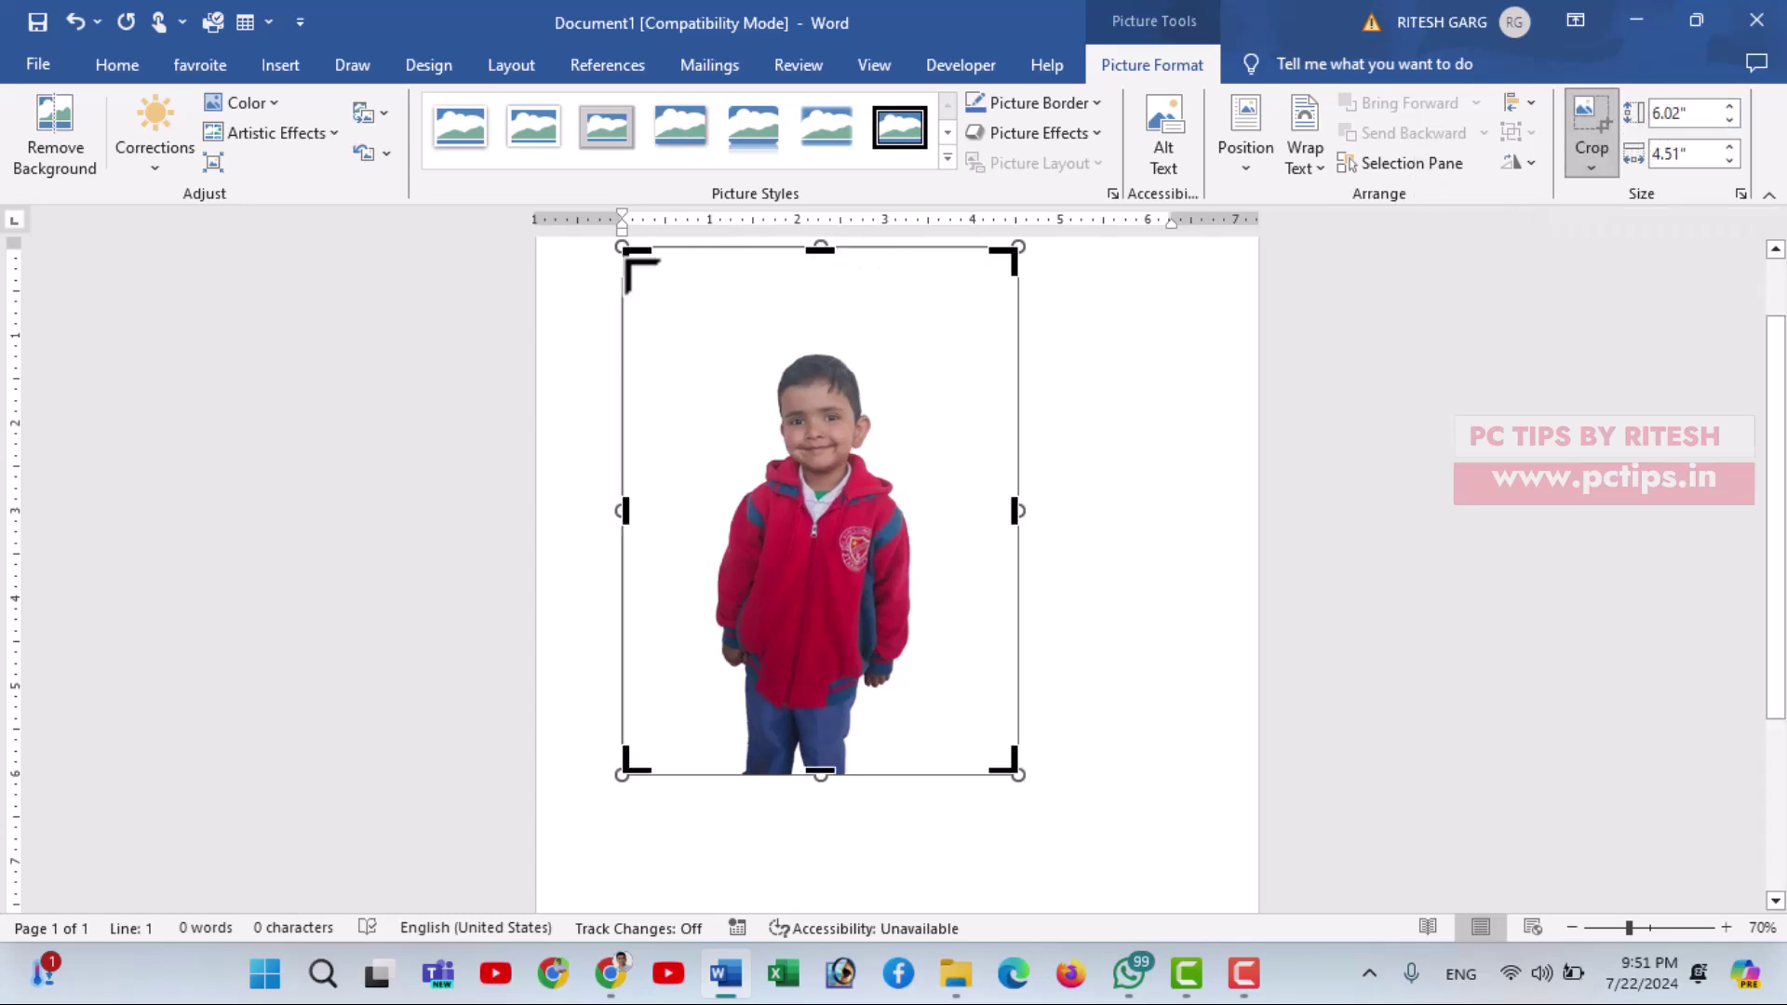
{"action": "left_click_drag", "start_coordinate": [1010, 263], "coordinate": [912, 346]}
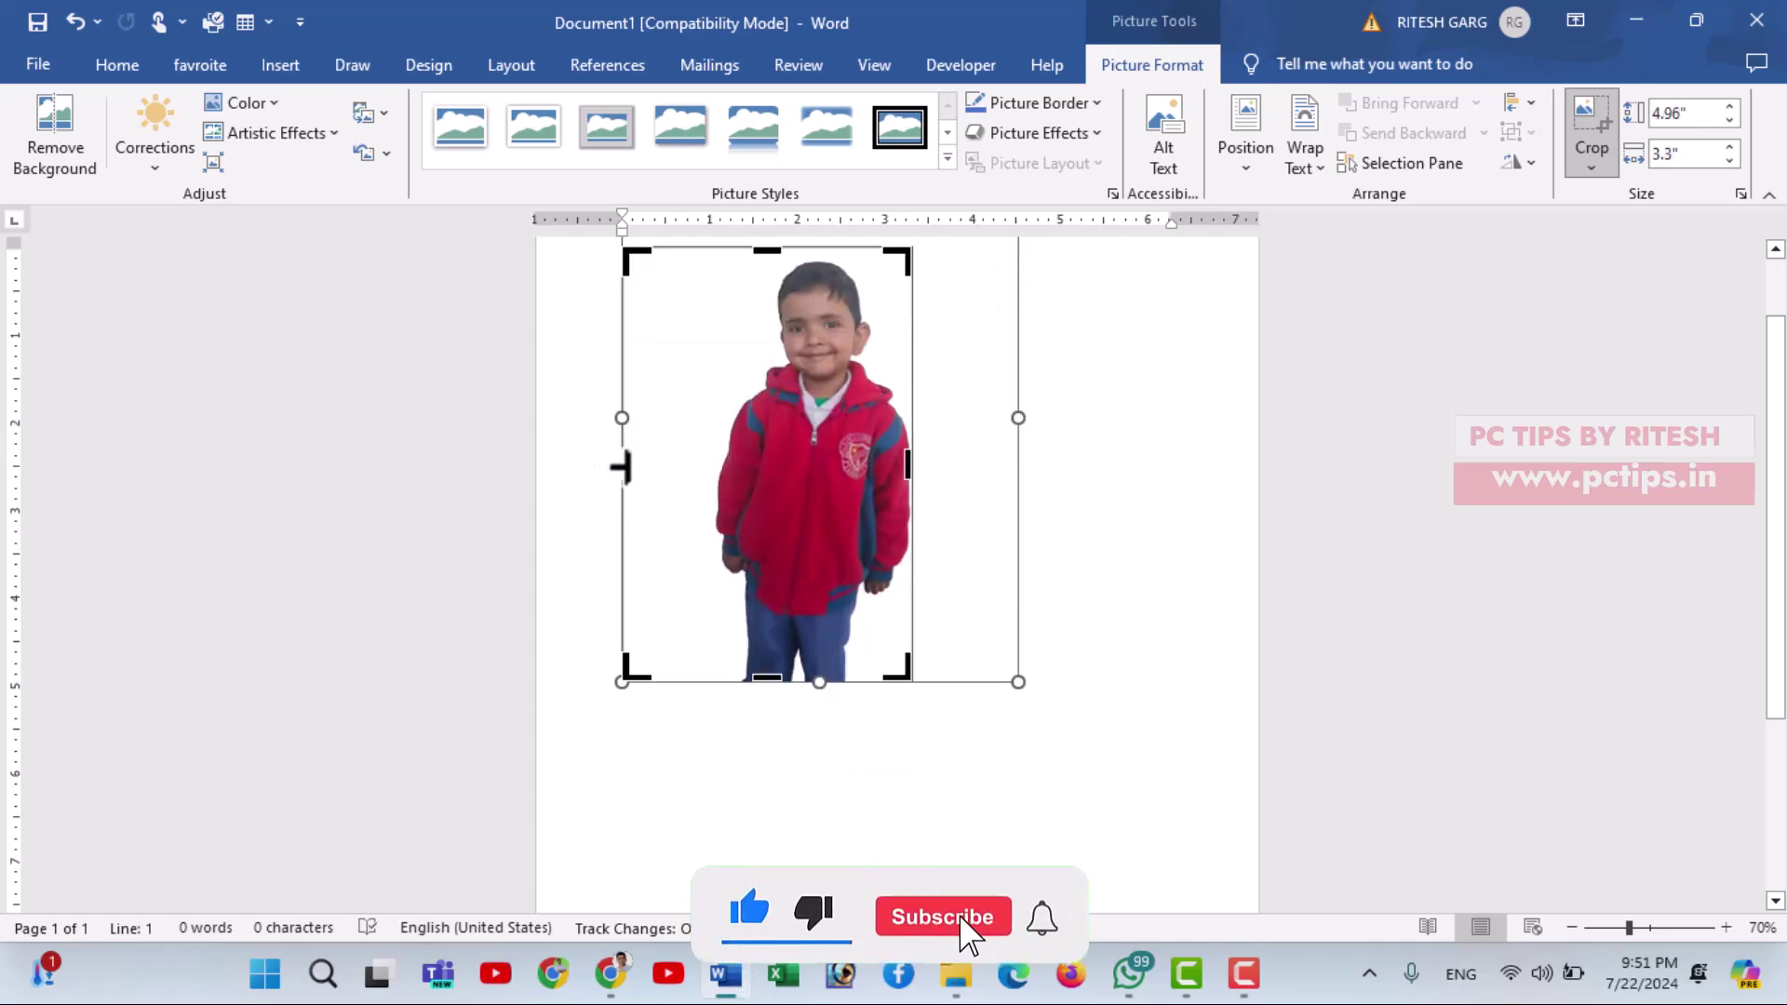
{"action": "left_click_drag", "start_coordinate": [622, 466], "coordinate": [721, 478]}
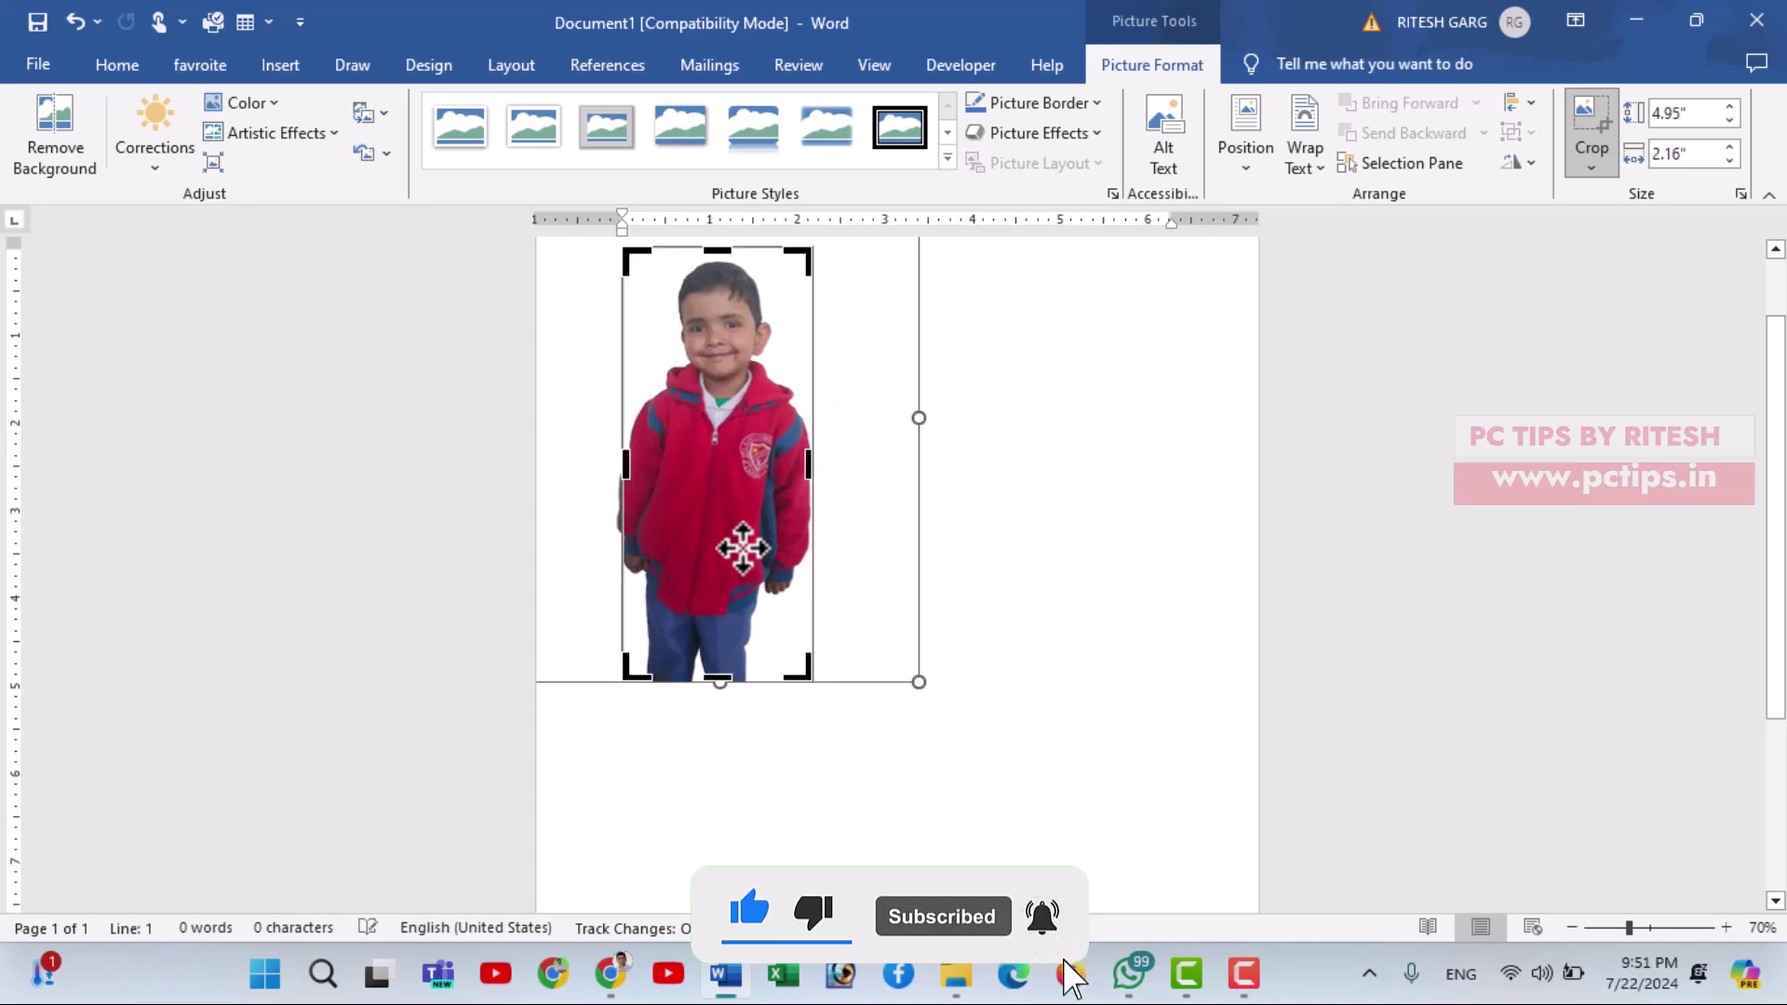
{"action": "left_click_drag", "start_coordinate": [721, 680], "coordinate": [717, 470]}
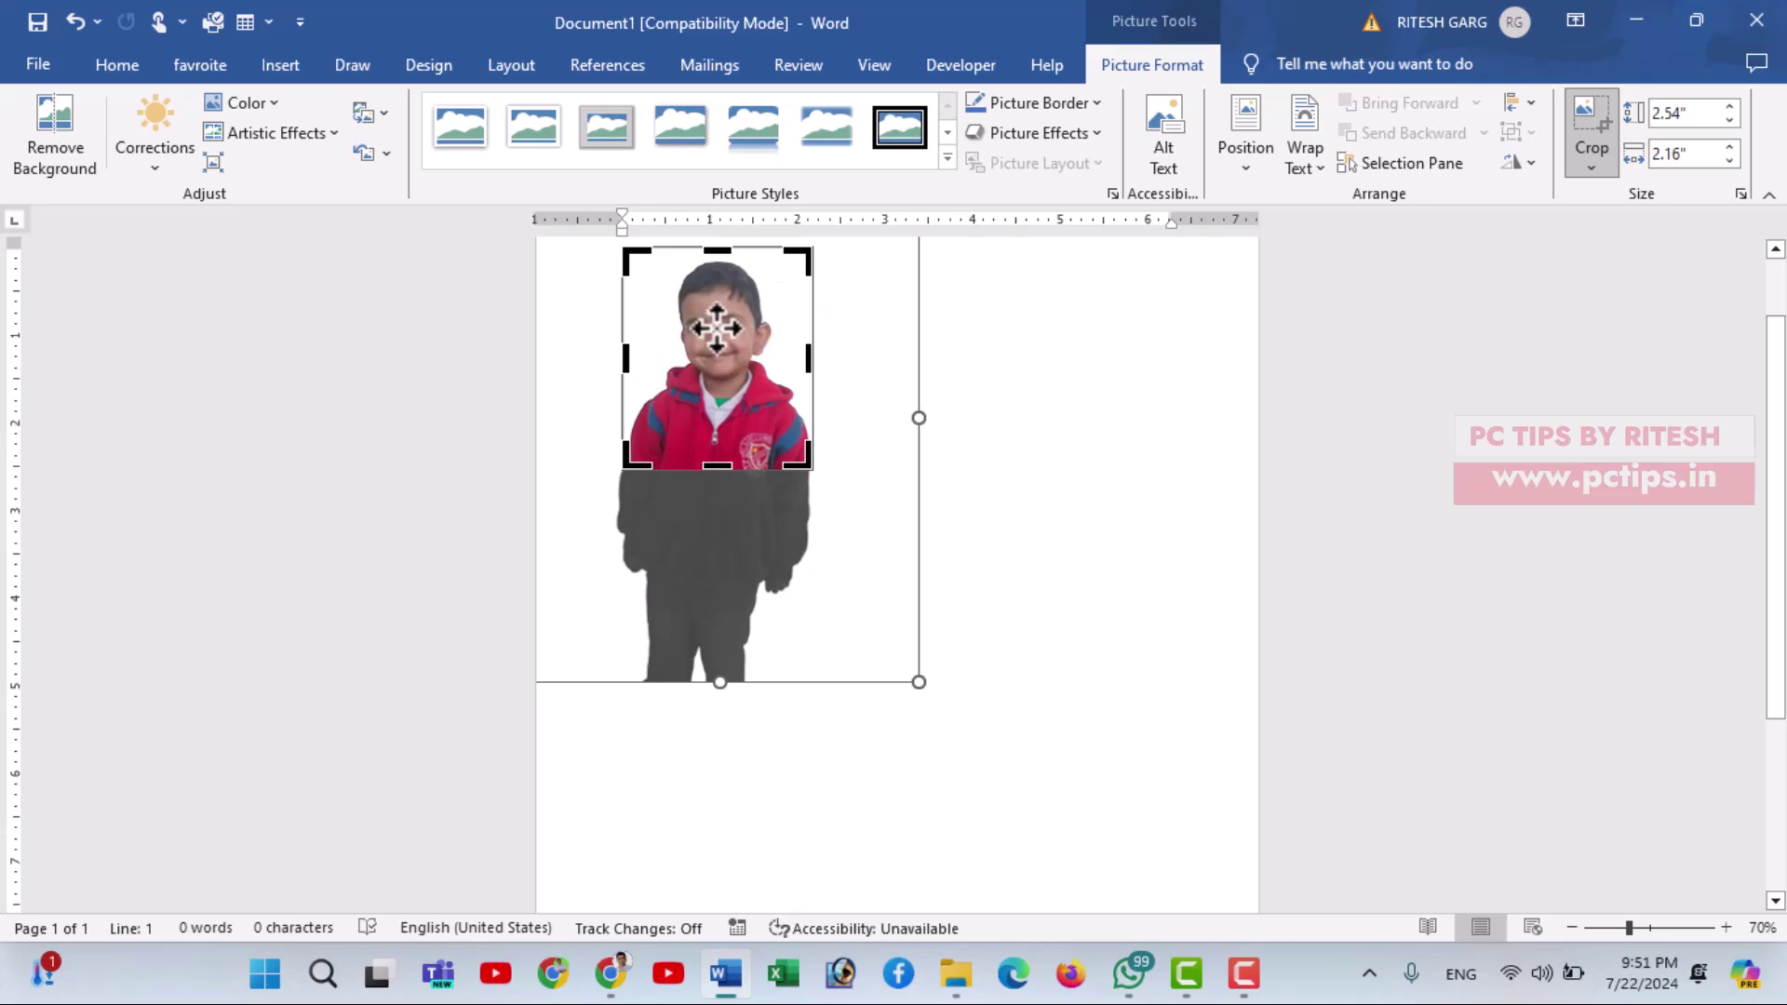
{"action": "left_click", "coordinate": [1003, 358]}
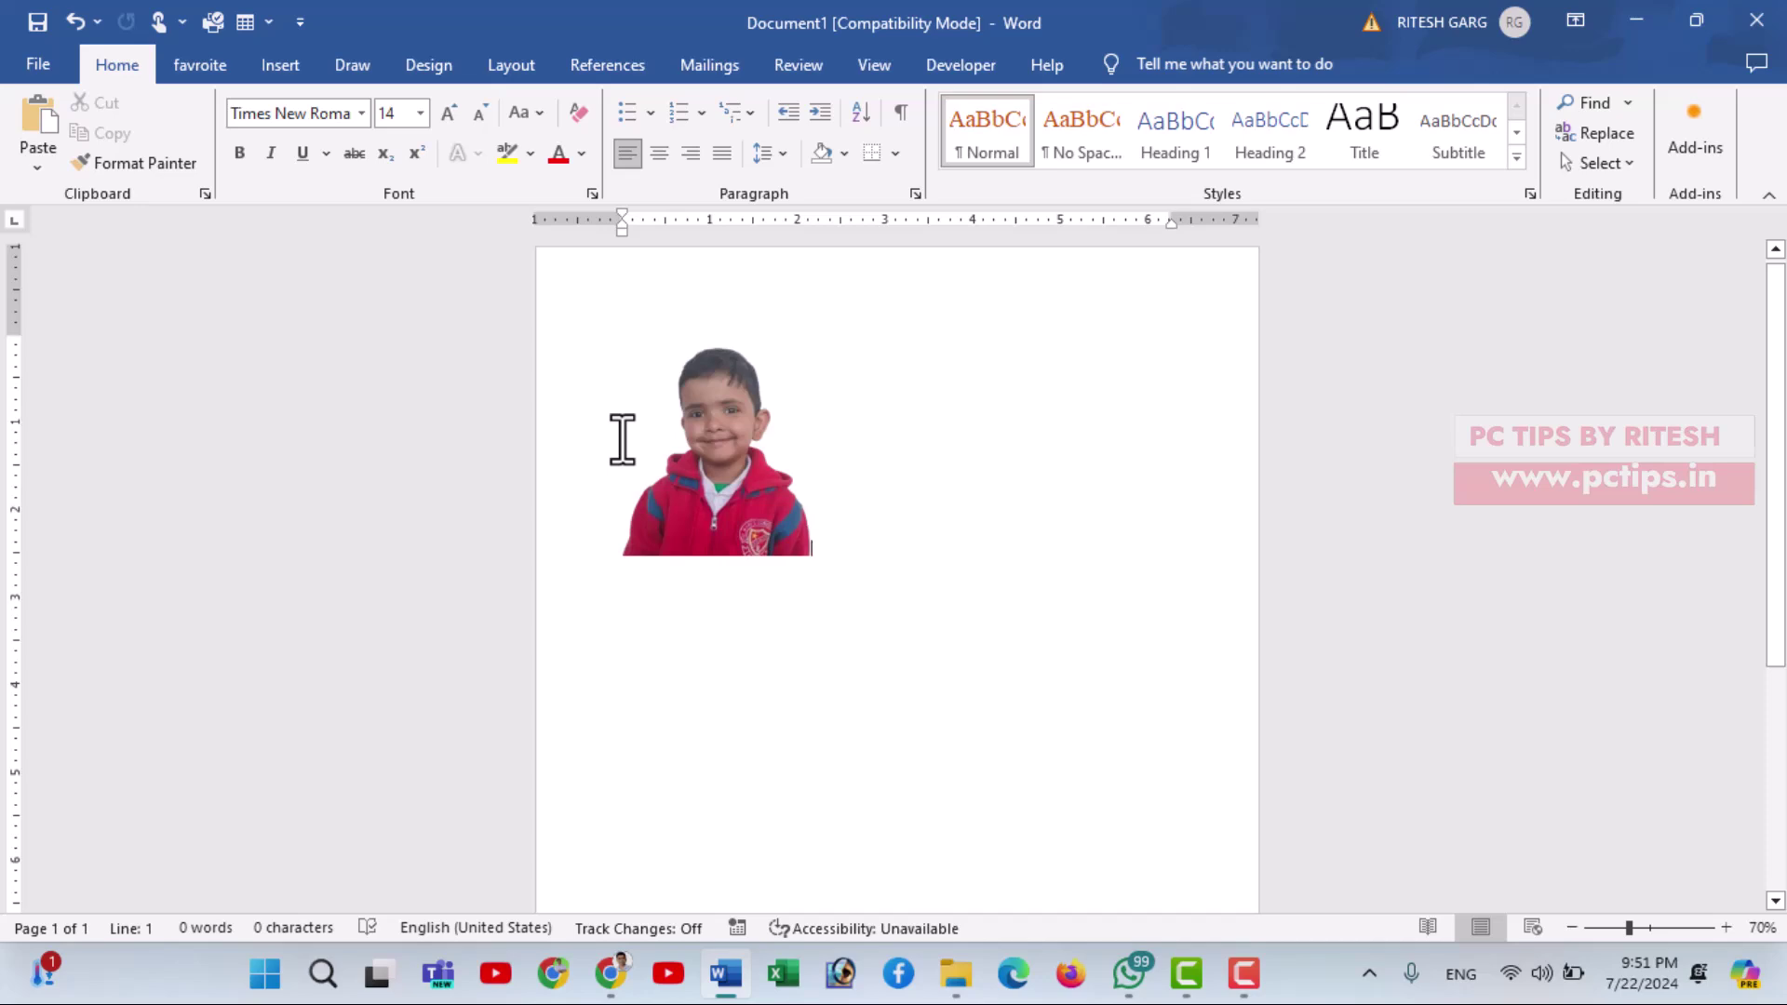
- Turn off Lock aspect ratio for the cropped photo in the Size dialog
{"action": "left_click", "coordinate": [685, 466]}
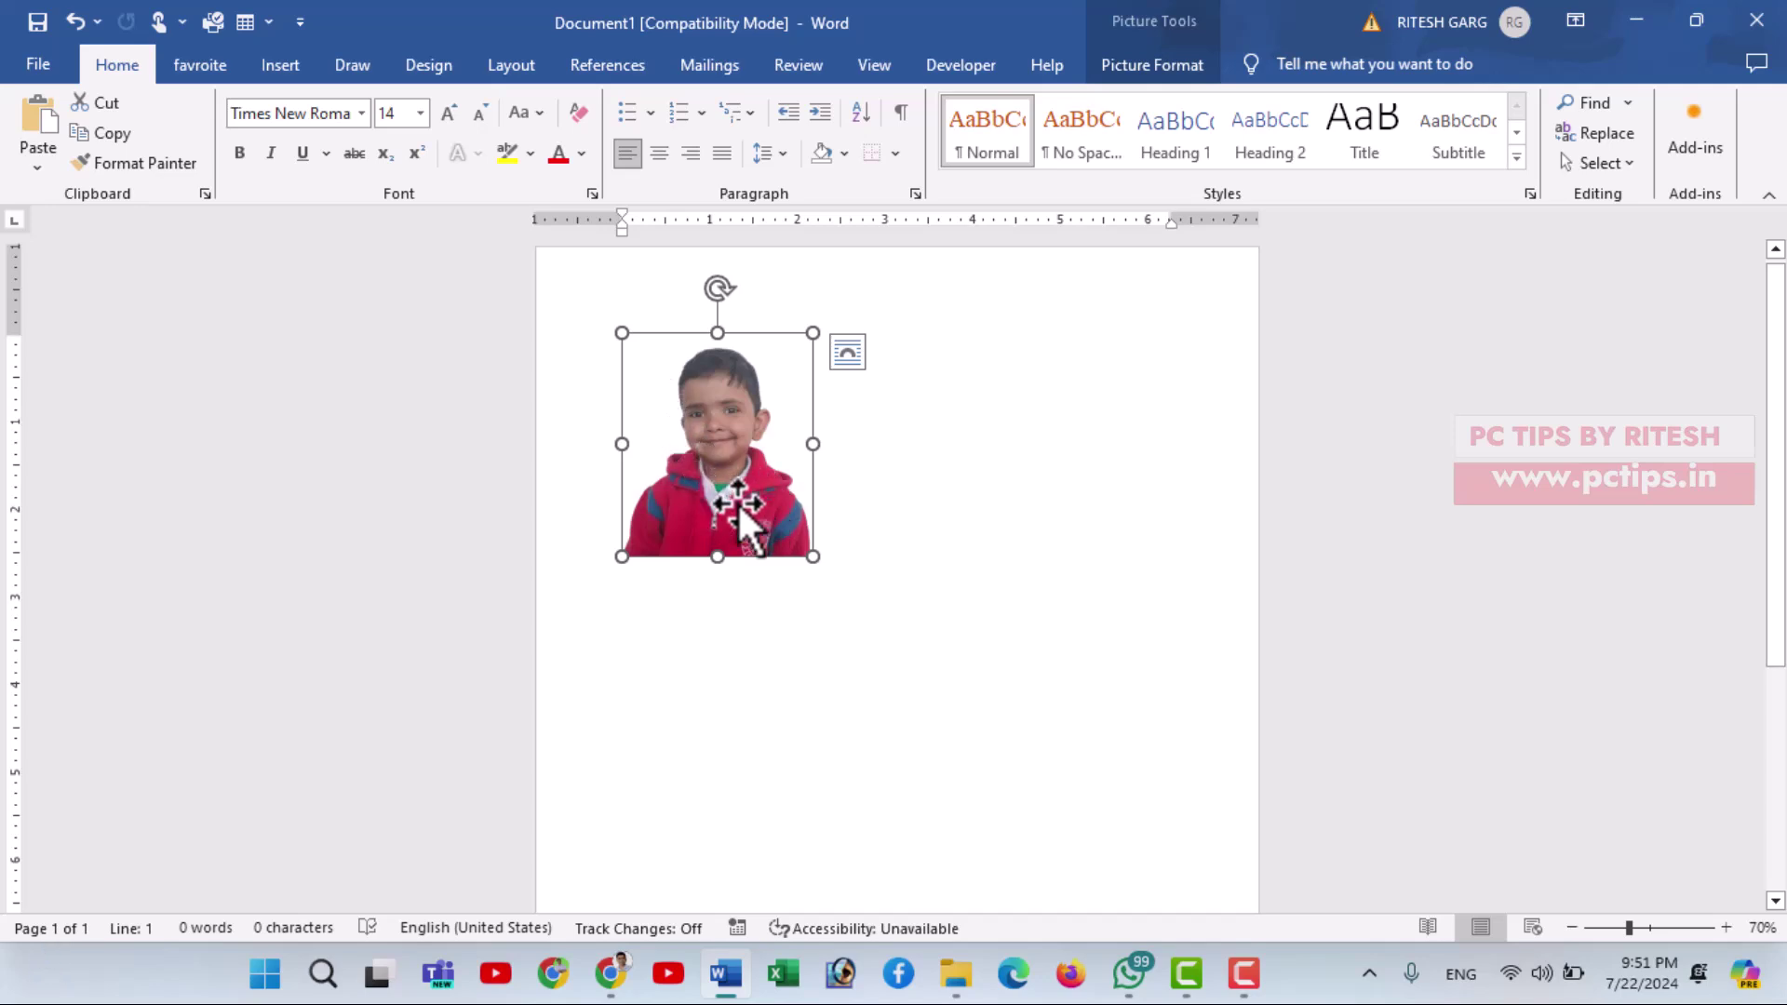
{"action": "left_click", "coordinate": [1178, 65]}
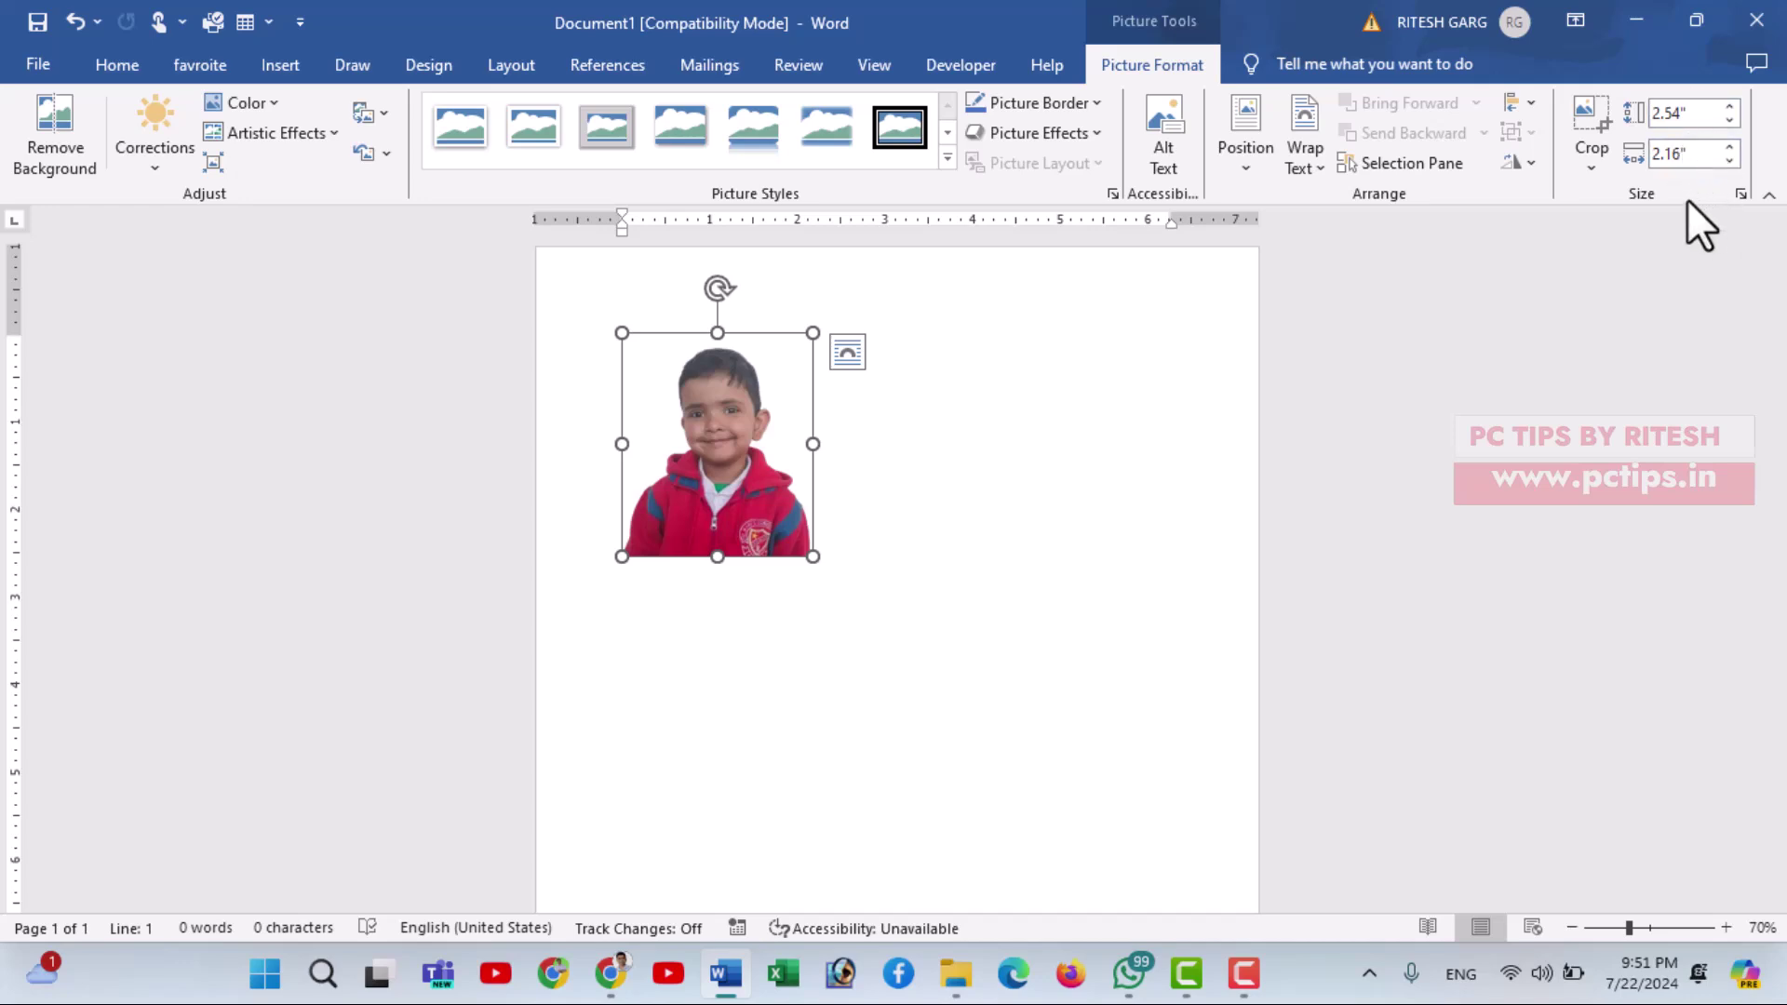
{"action": "left_click", "coordinate": [1740, 194]}
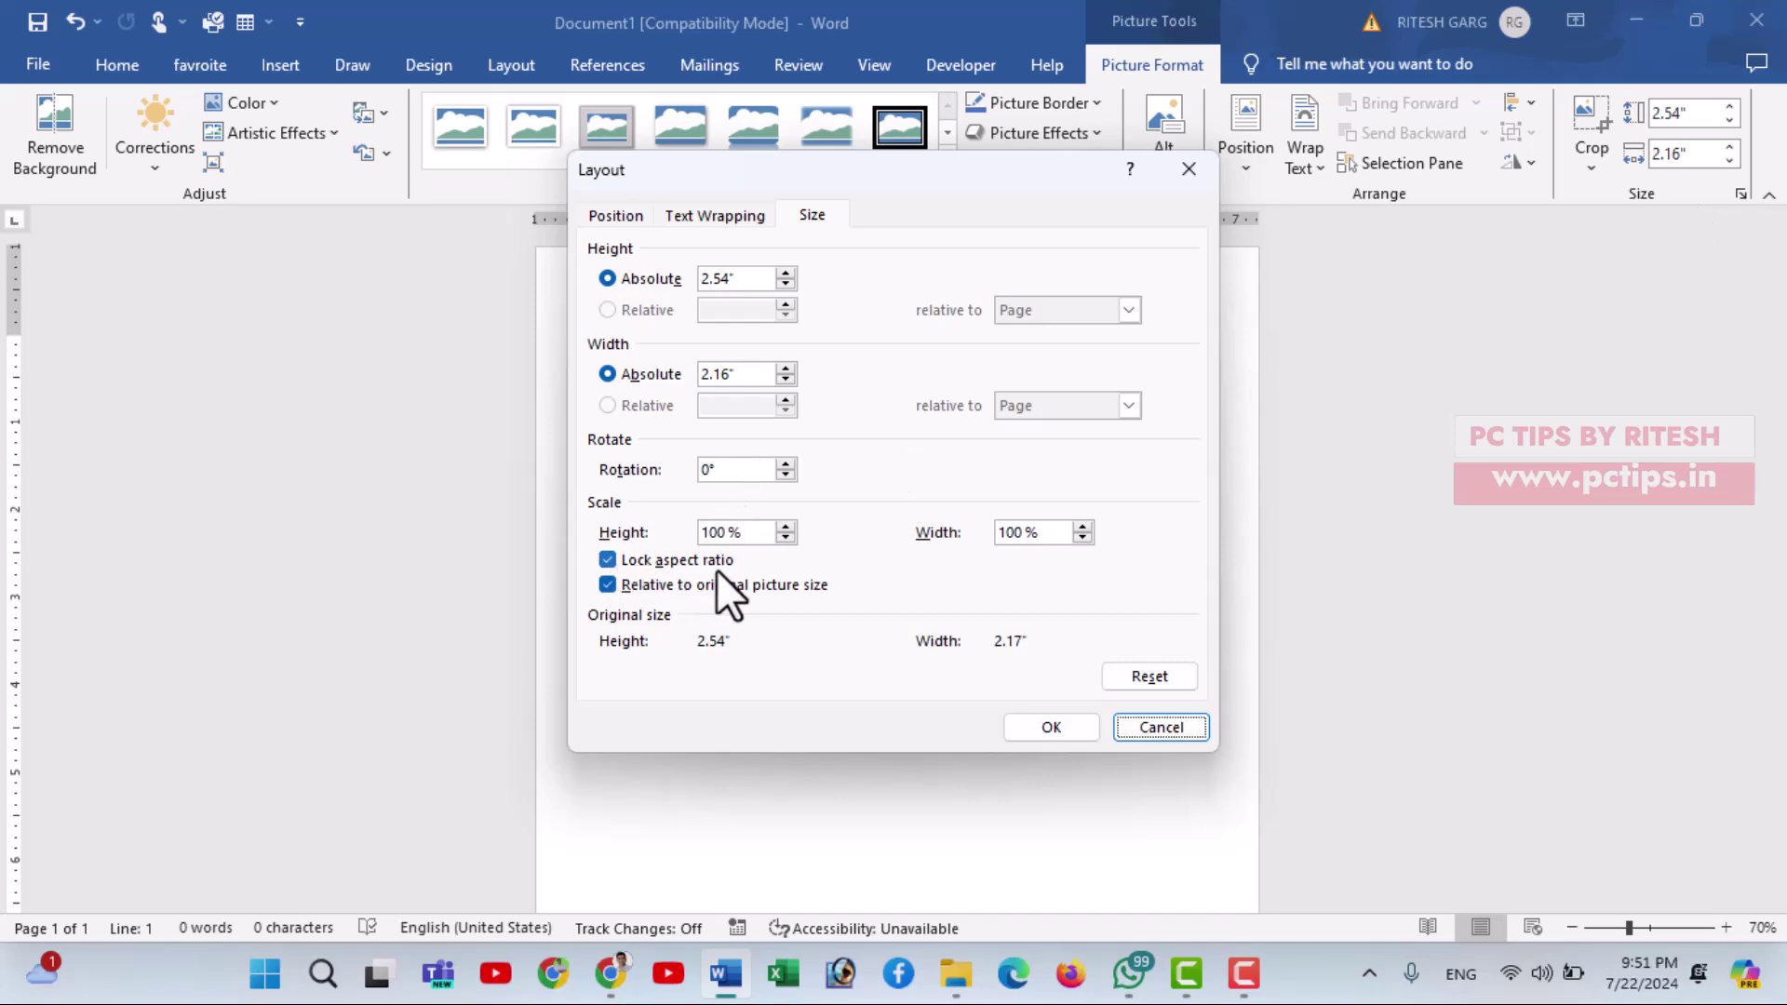
{"action": "left_click", "coordinate": [606, 560]}
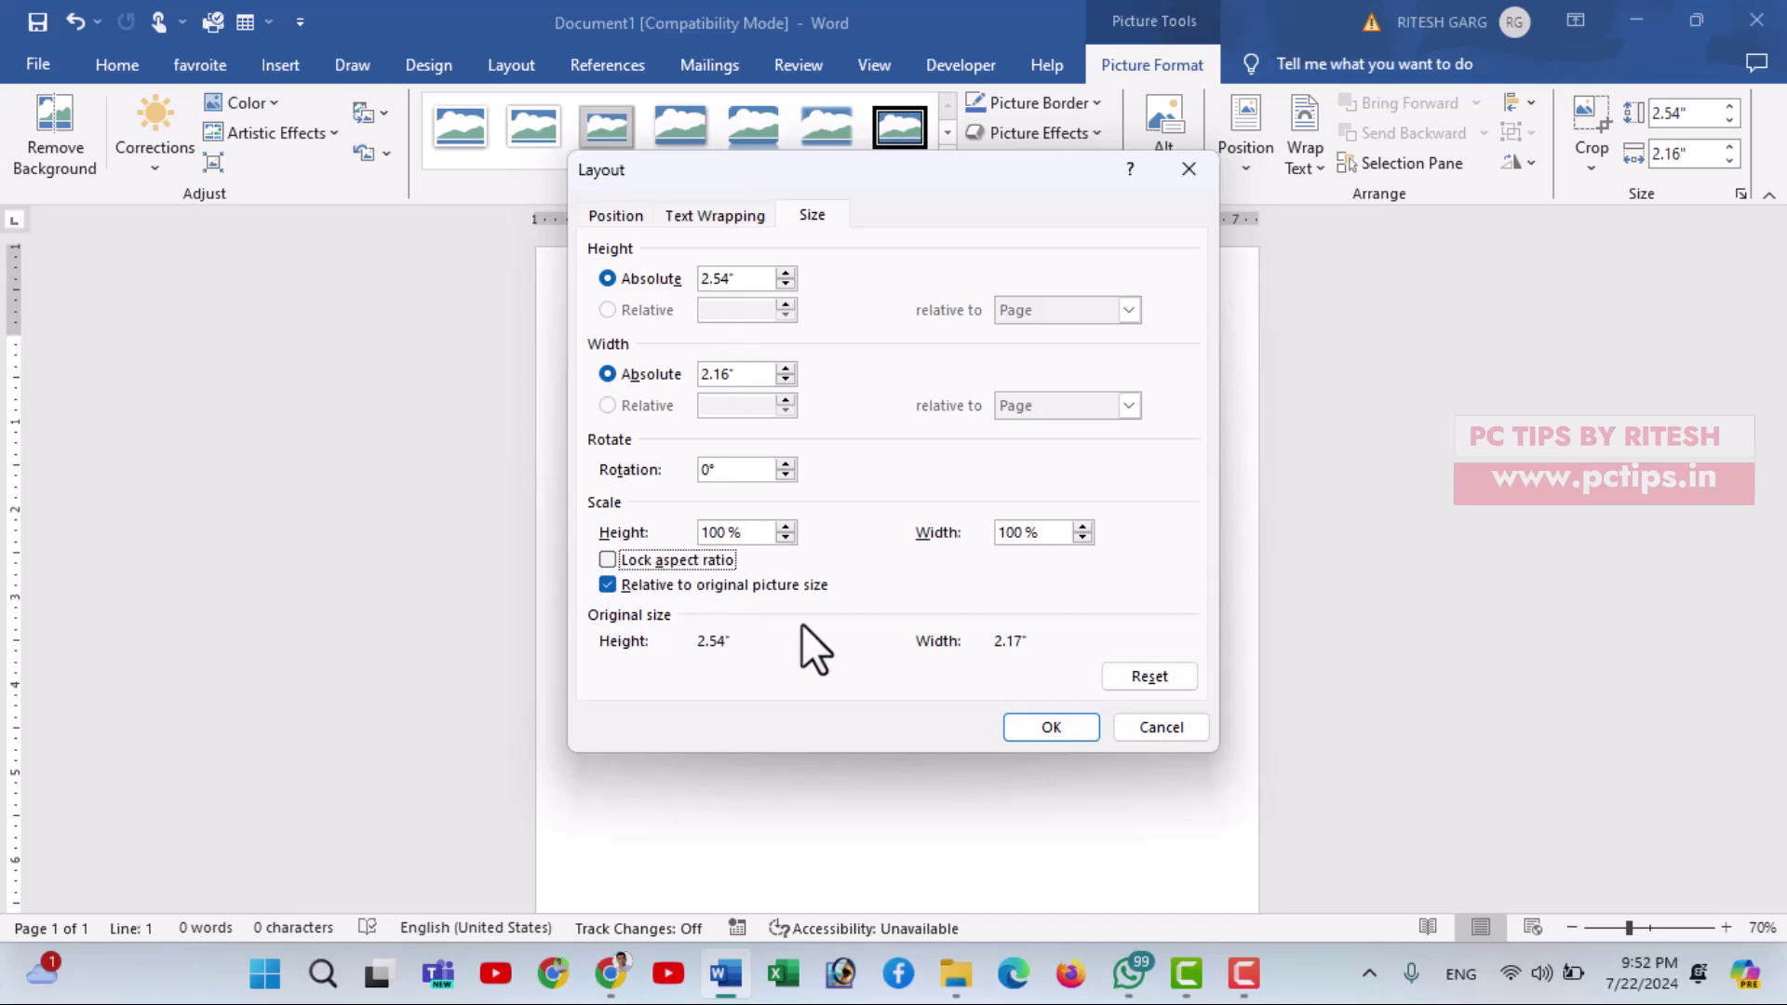
{"action": "left_click", "coordinate": [1047, 727]}
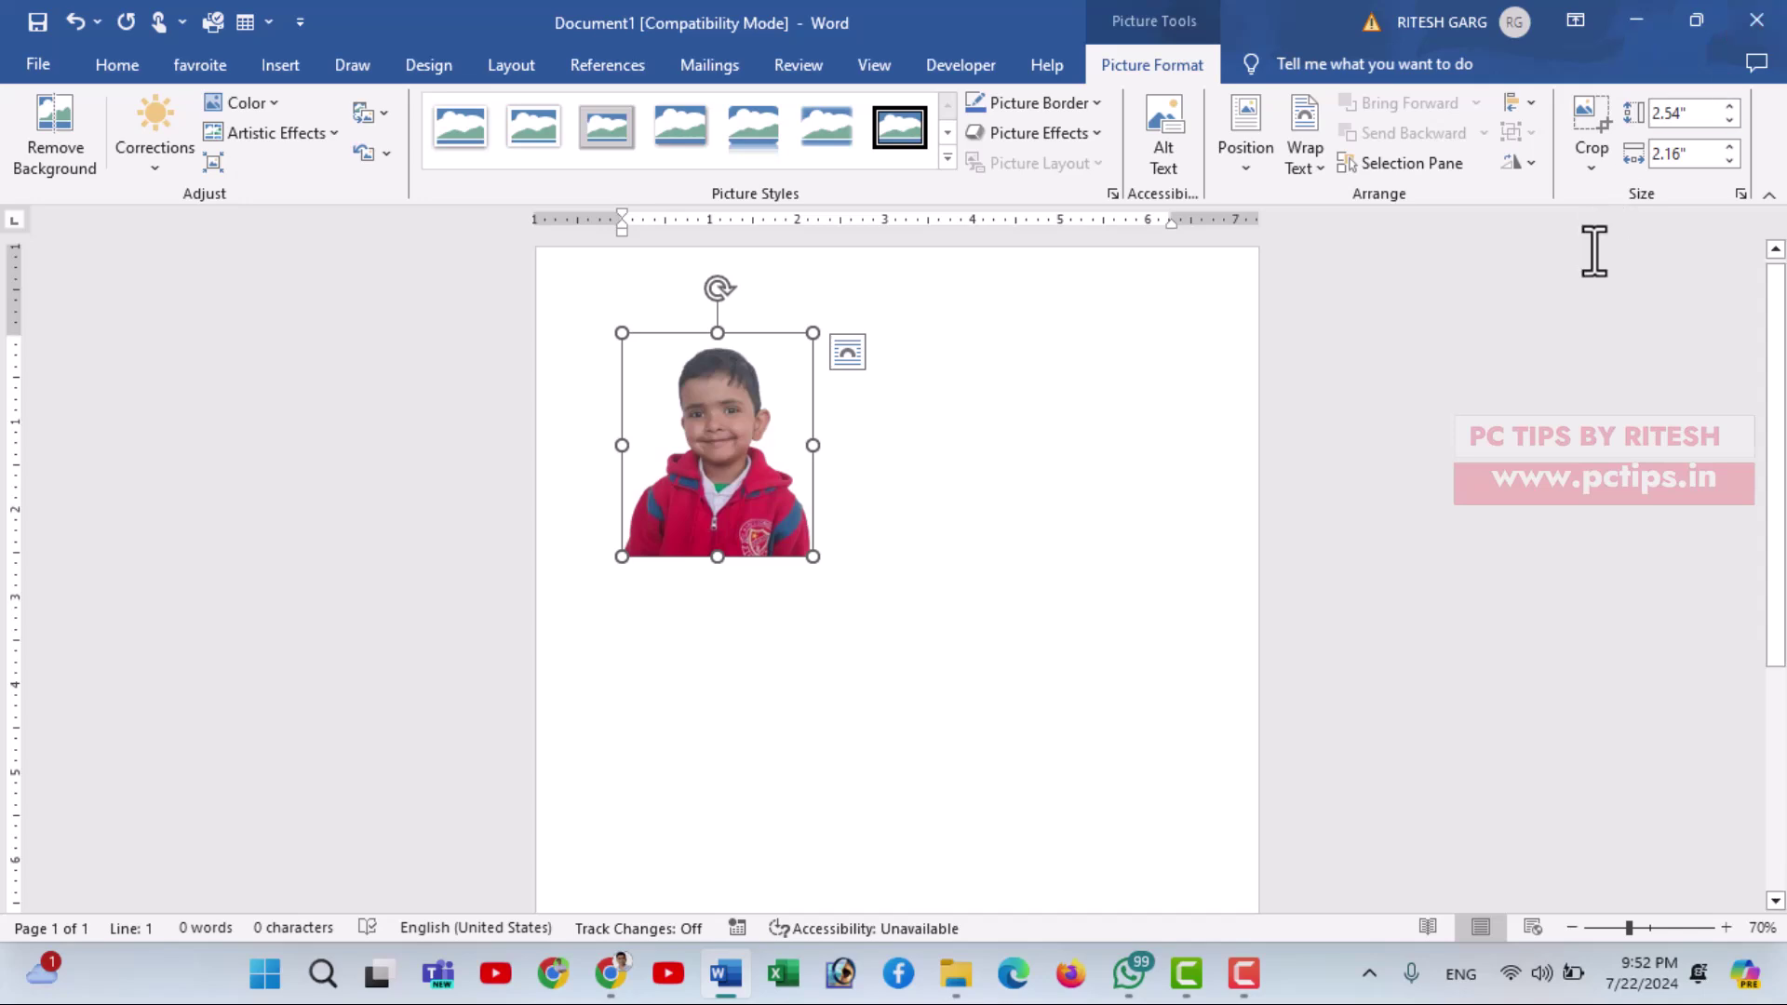
- Set the photo's height to 1.7" and width to 1.3" in the ribbon Size boxes
{"action": "left_click", "coordinate": [1687, 113]}
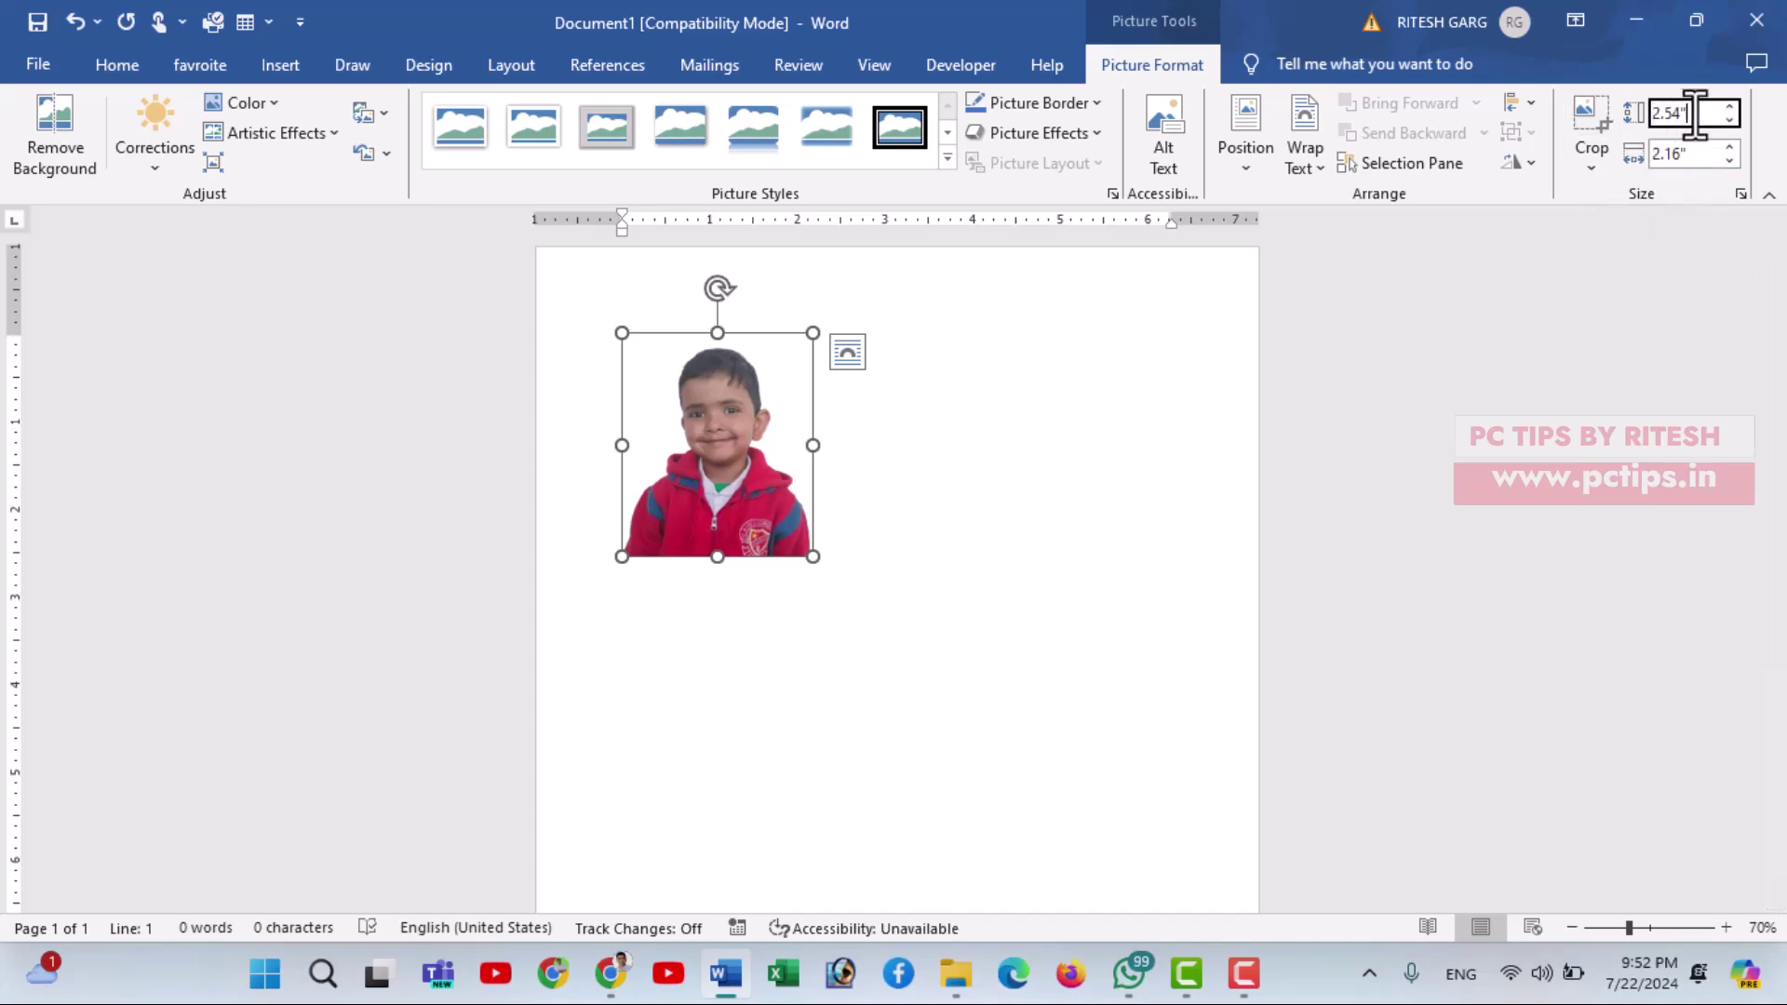
{"action": "left_click_drag", "start_coordinate": [1687, 112], "coordinate": [1640, 116]}
{"action": "type", "text": "1.7"}
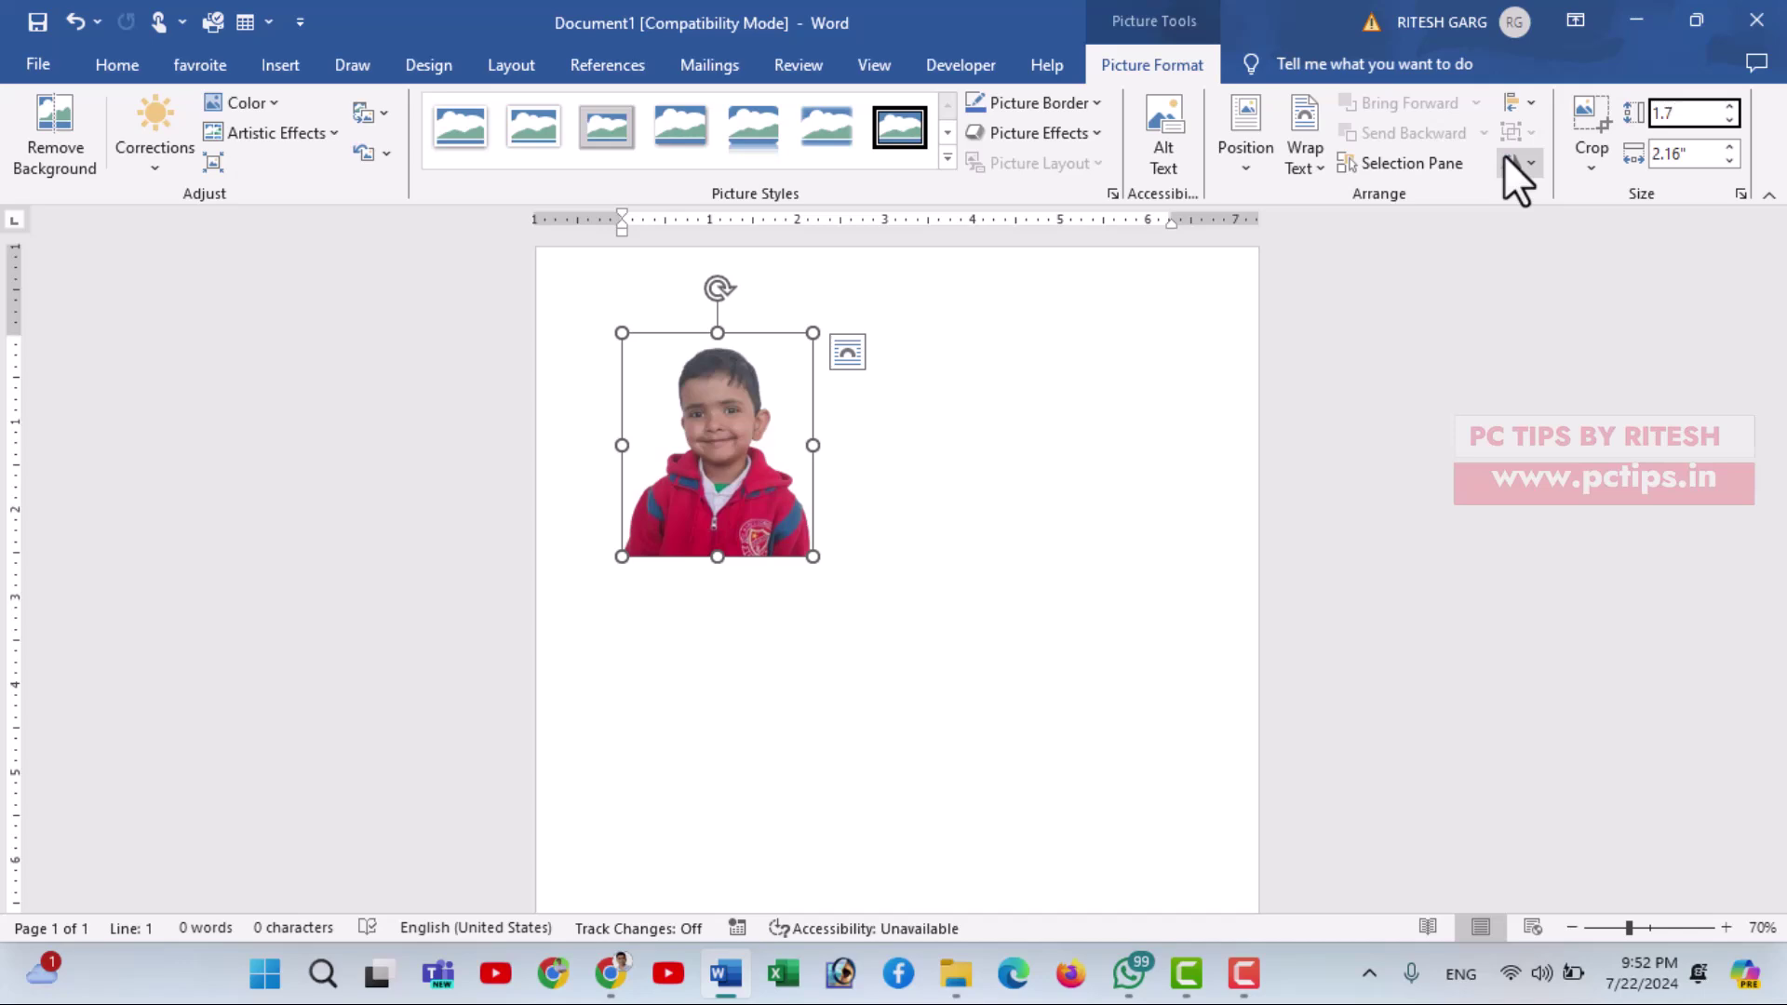
{"action": "key", "text": "Tab"}
{"action": "type", "text": "1.3"}
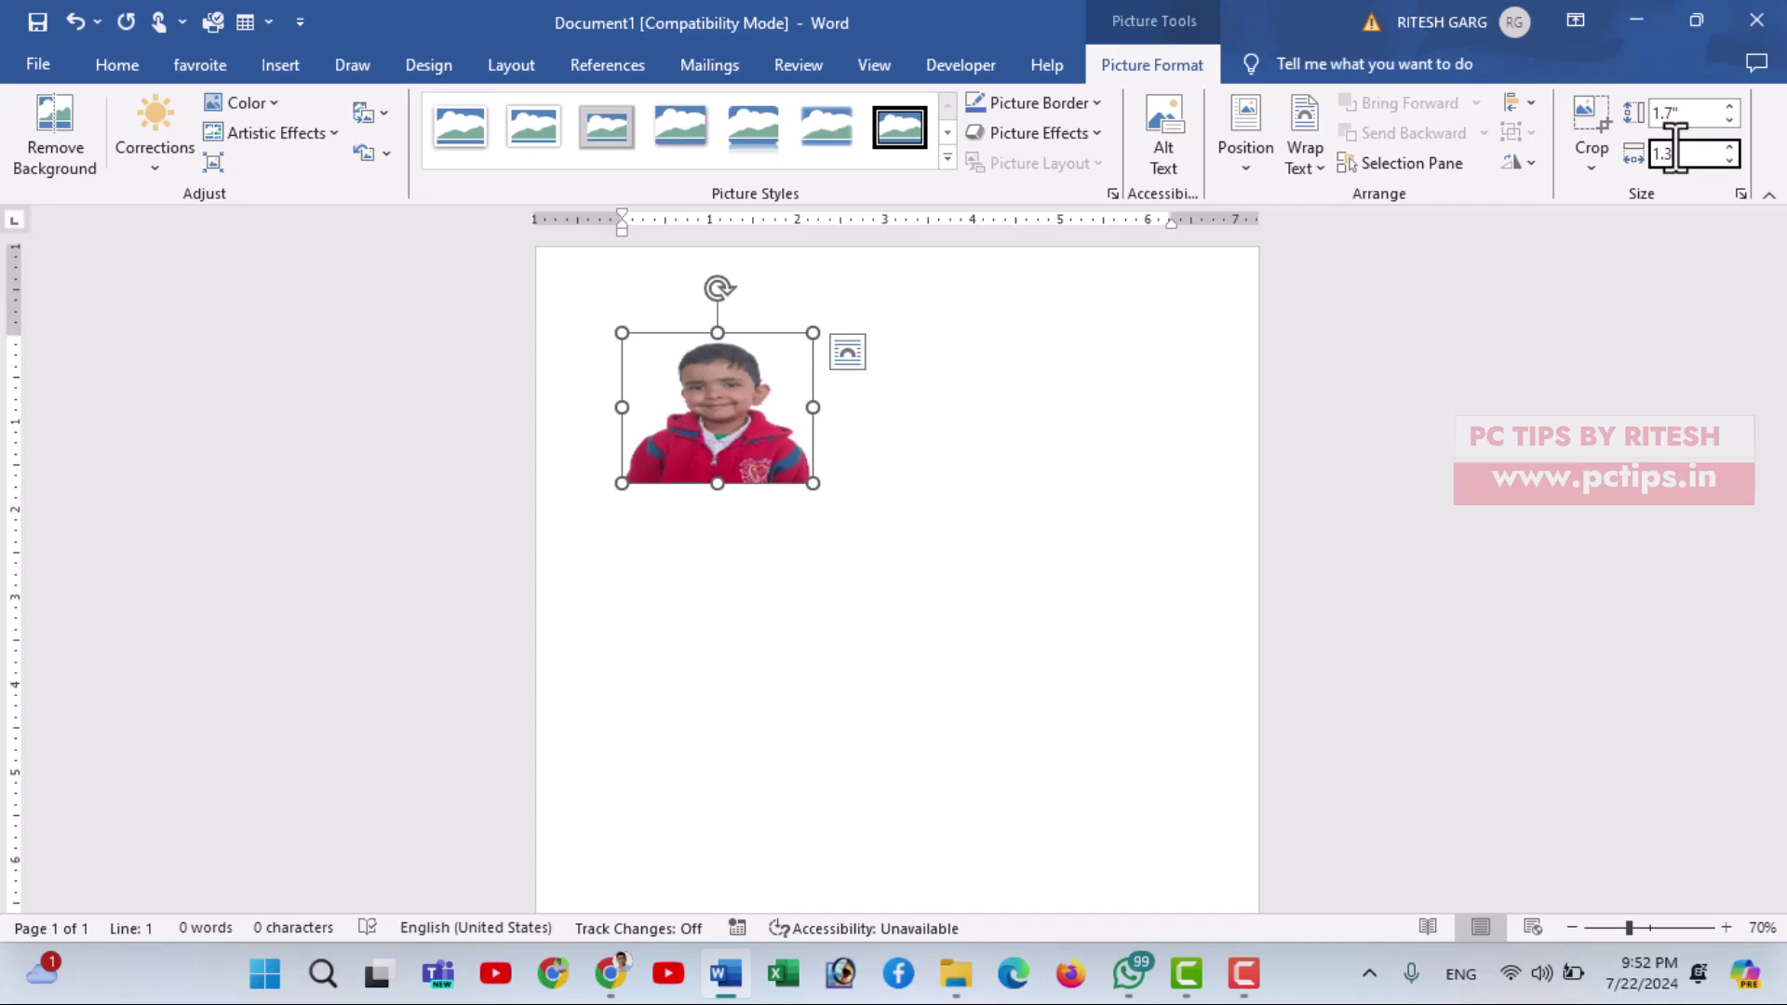
{"action": "left_click", "coordinate": [1683, 271]}
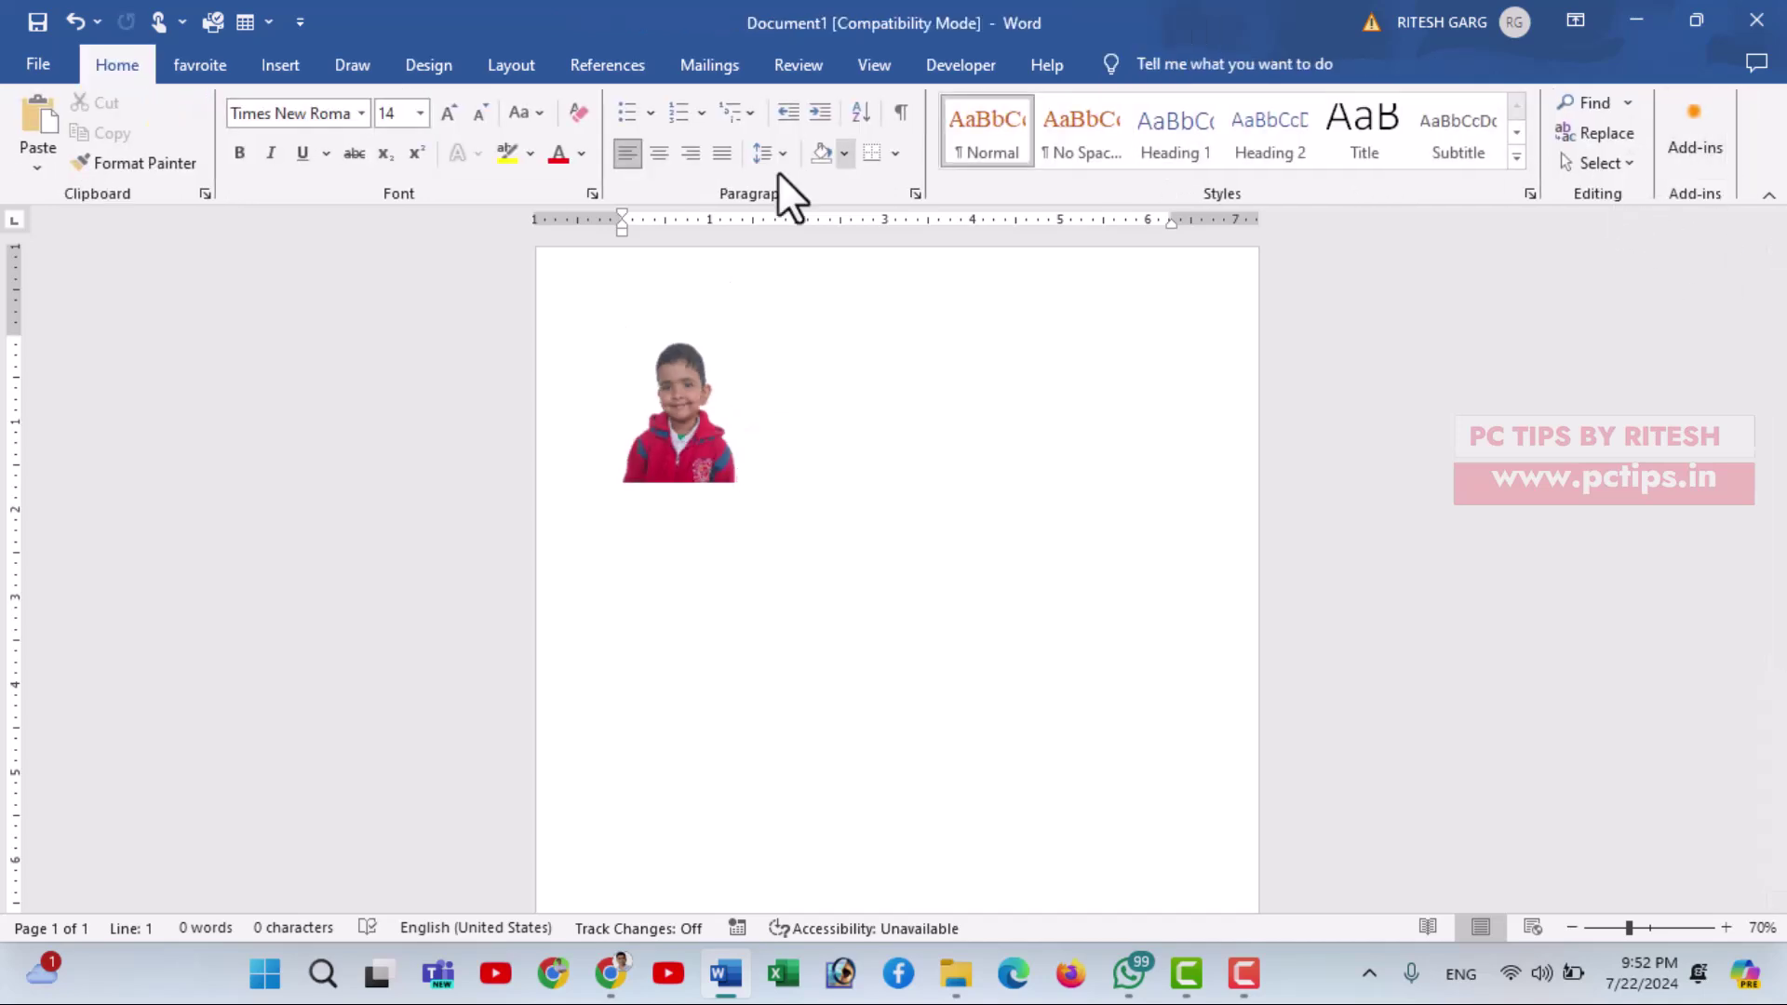
{"action": "left_click", "coordinate": [651, 400]}
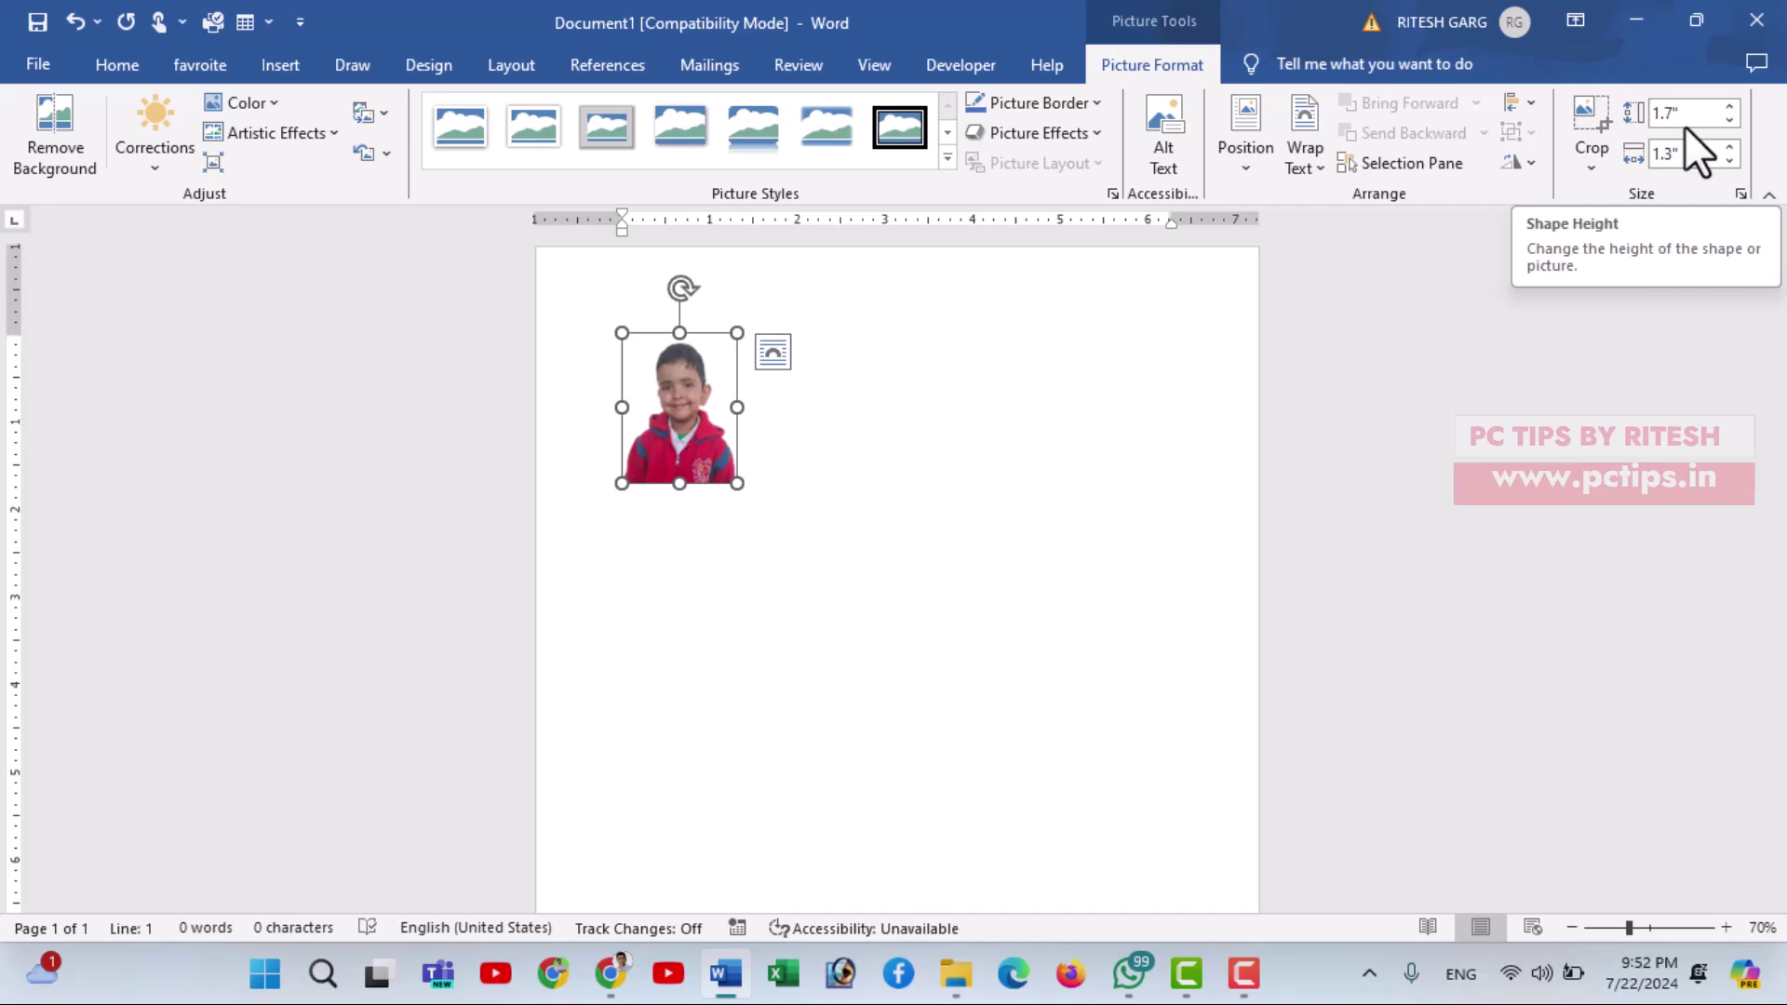
{"action": "key", "text": "BackSpace"}
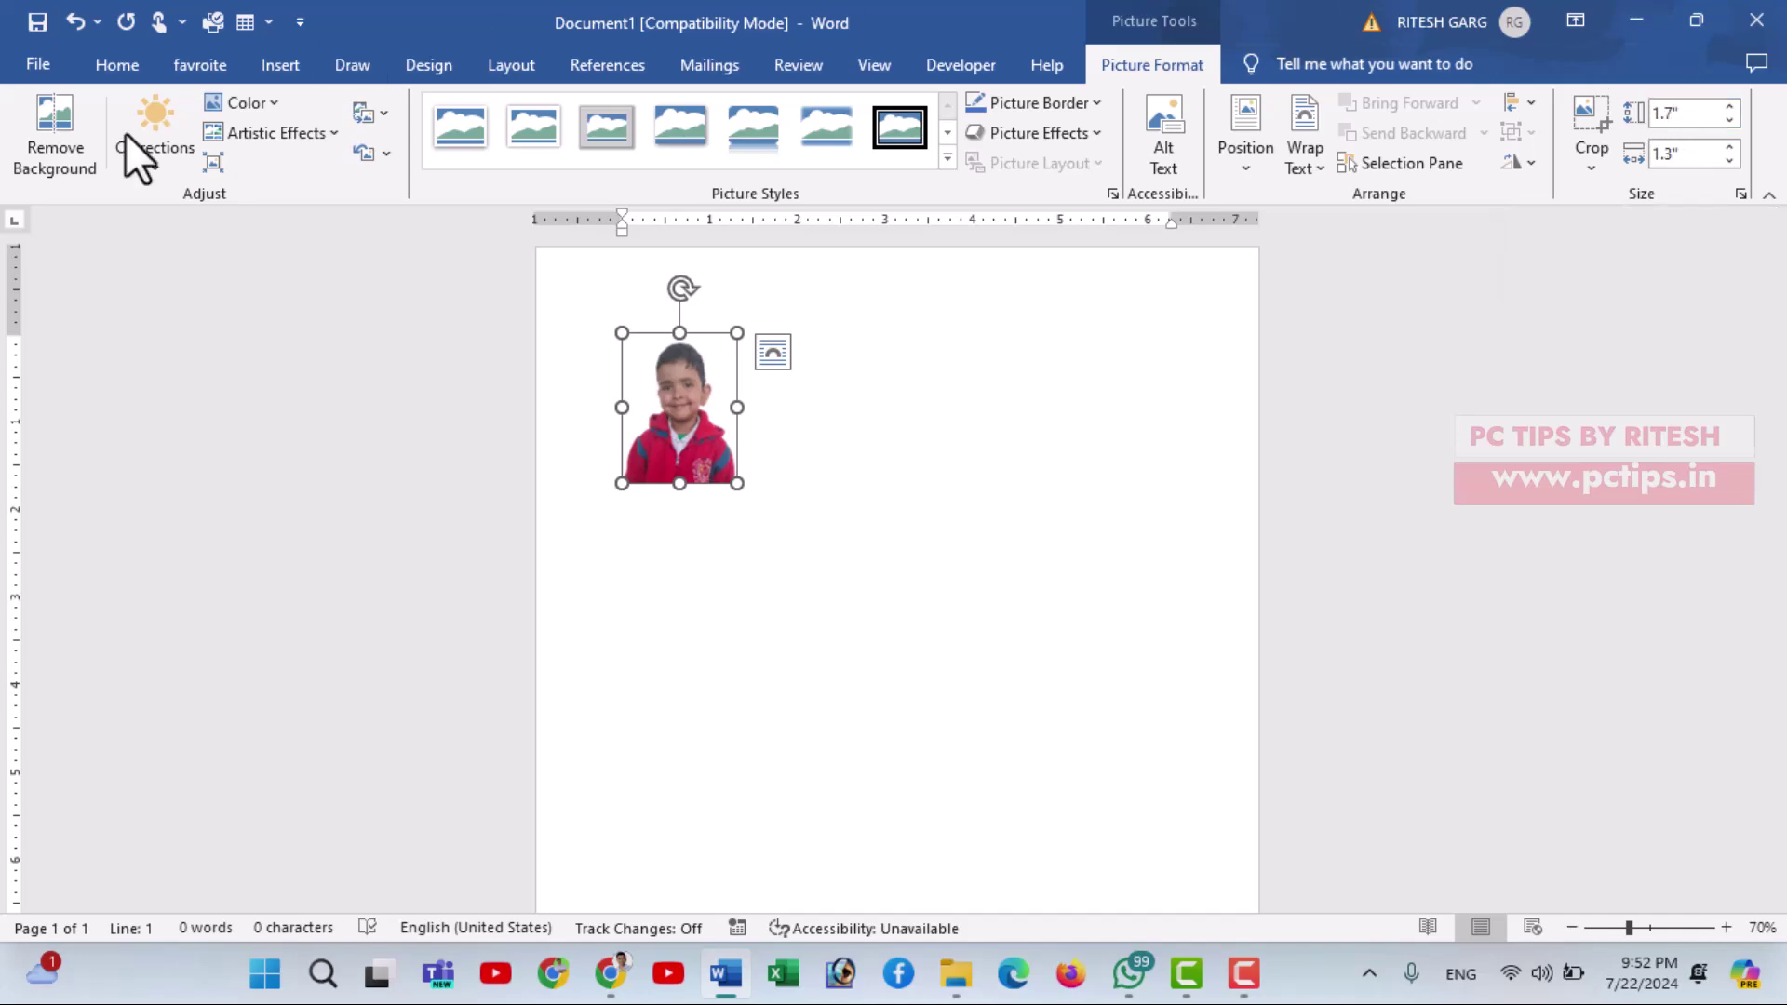
{"action": "left_click", "coordinate": [49, 64]}
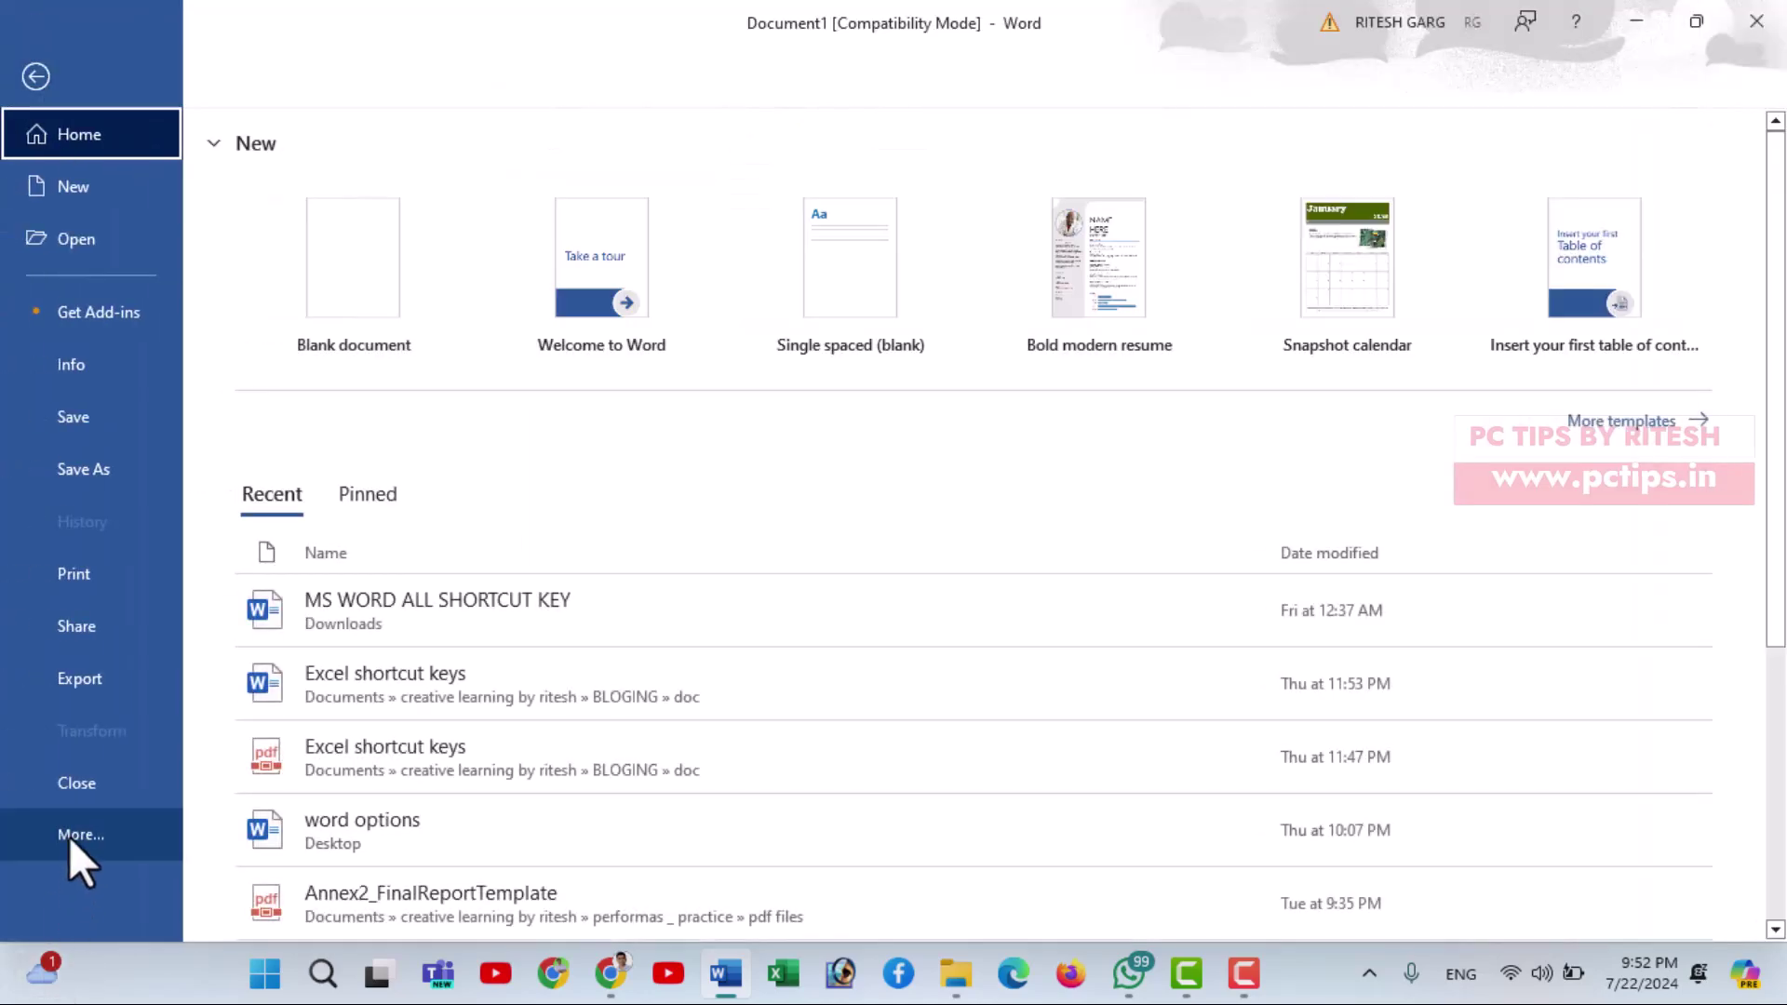
{"action": "left_click", "coordinate": [75, 836]}
{"action": "left_click", "coordinate": [298, 890]}
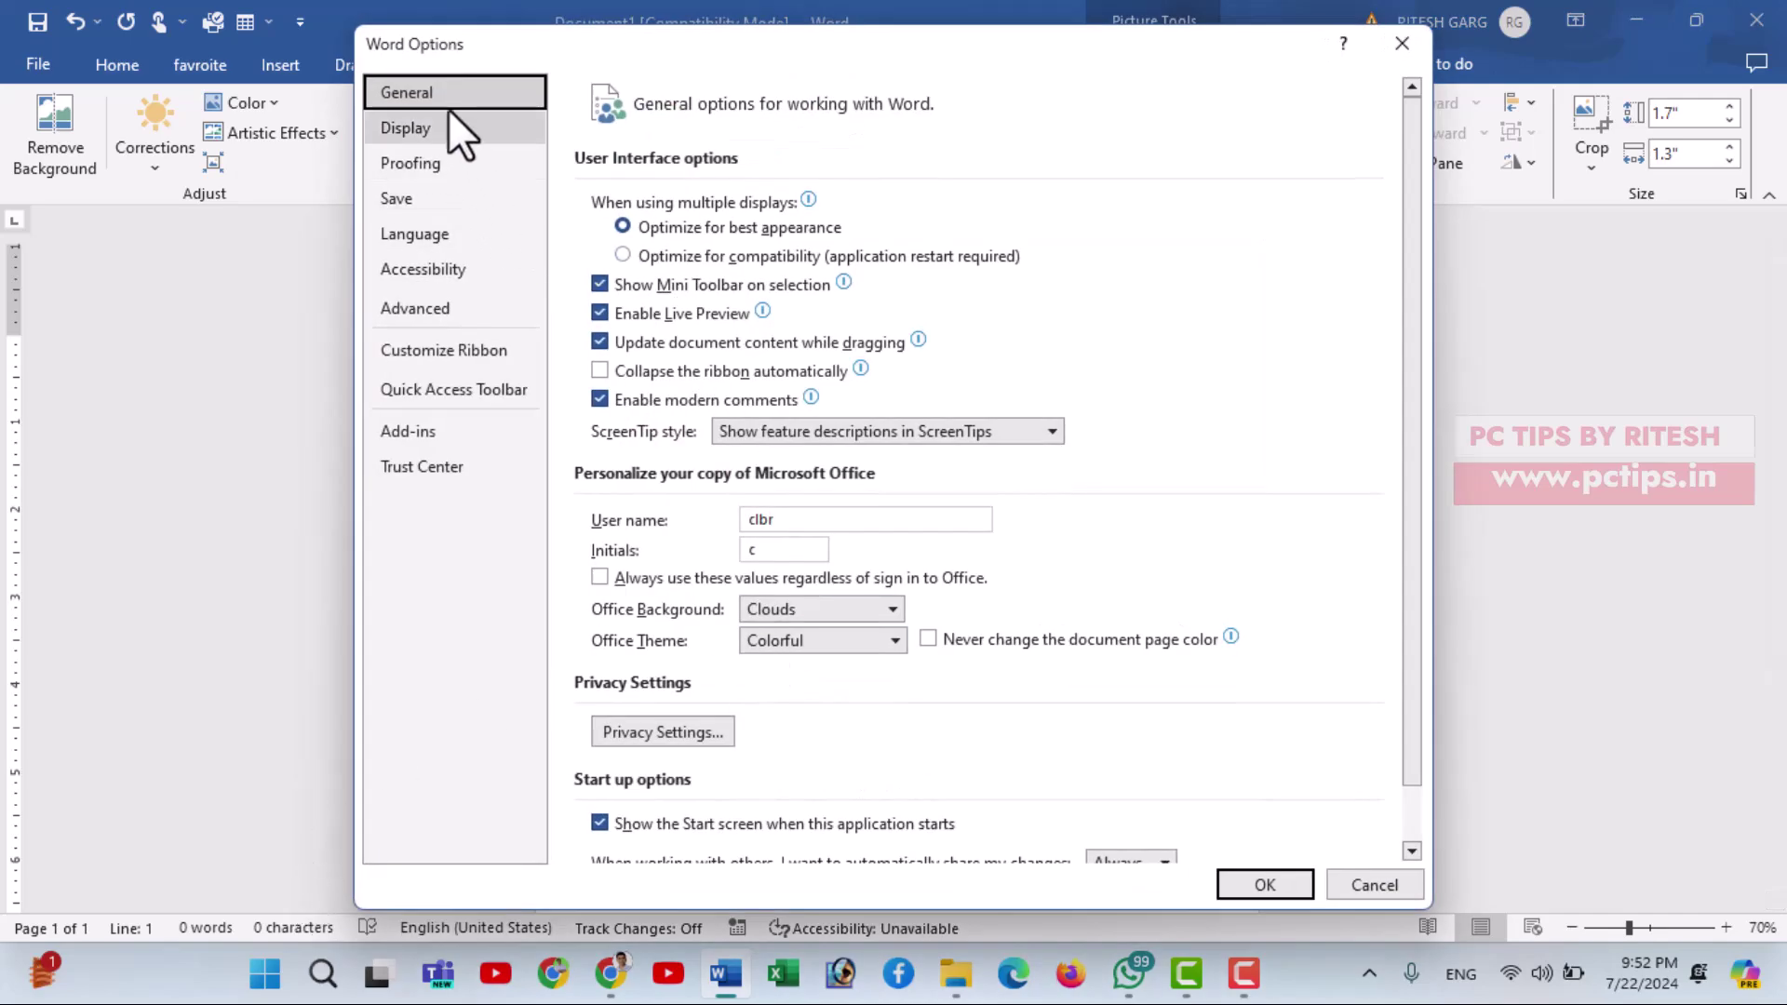
{"action": "left_click", "coordinate": [421, 307]}
{"action": "scroll", "coordinate": [1093, 540], "scroll_direction": "down", "scroll_amount": 5}
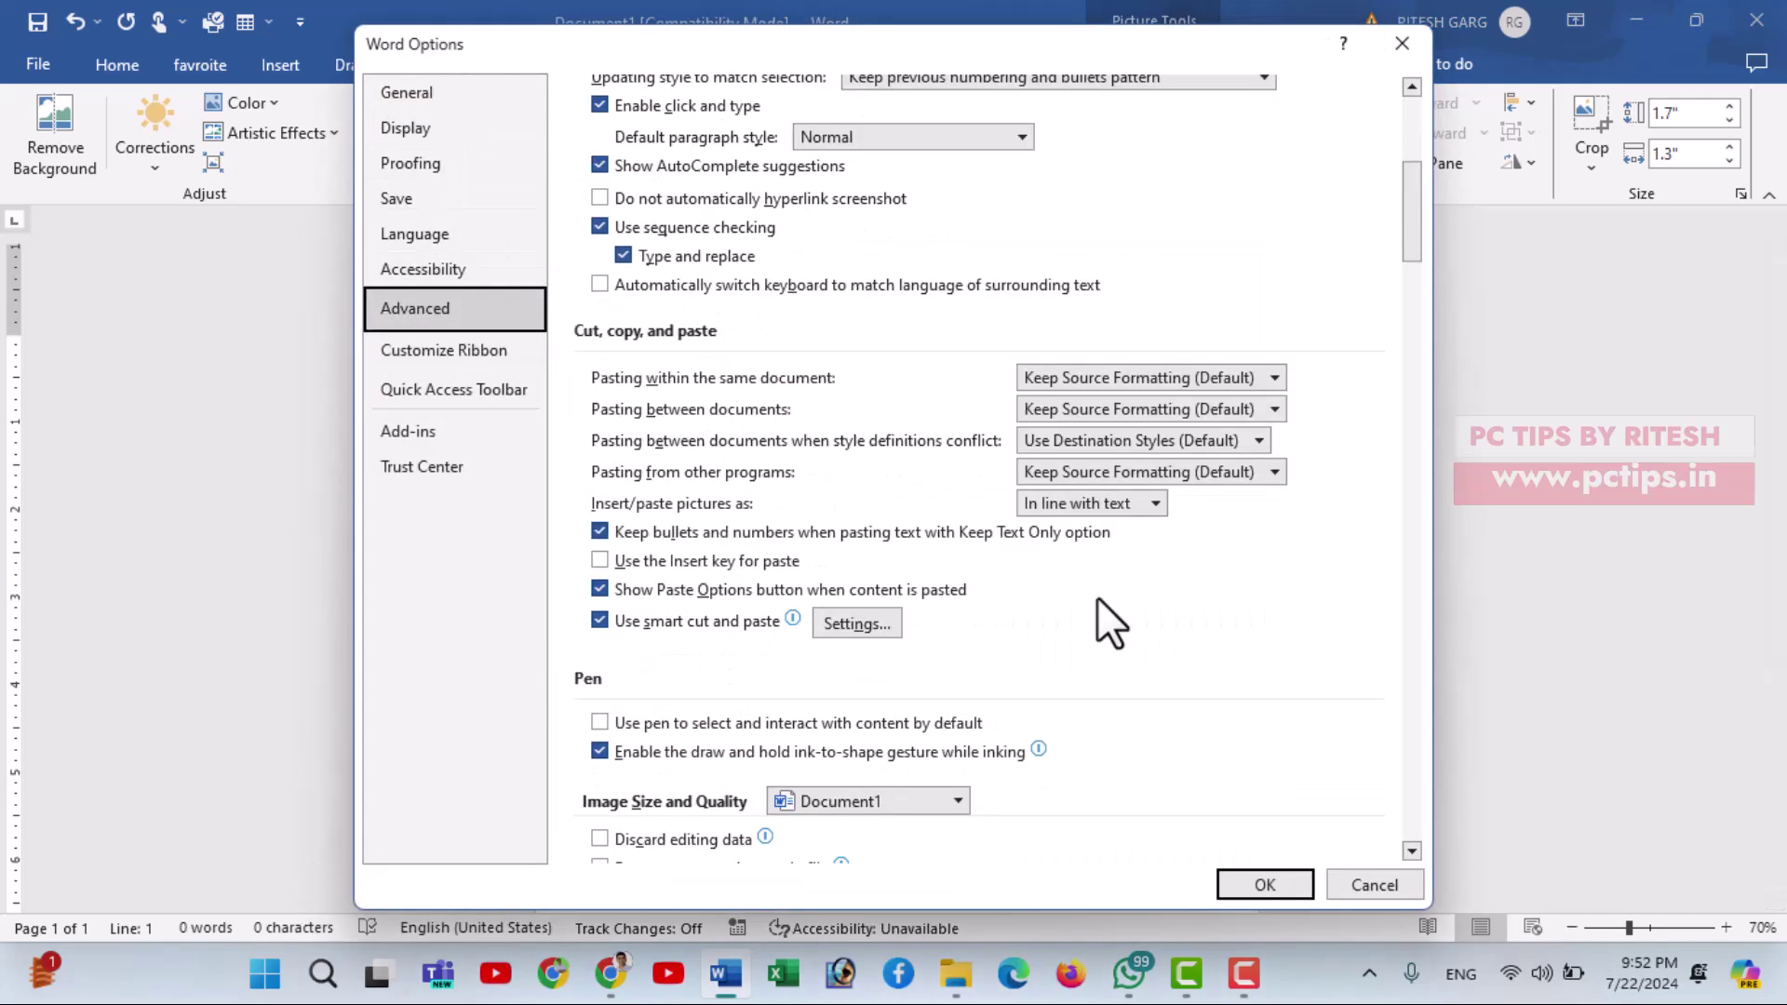
{"action": "scroll", "coordinate": [1097, 597], "scroll_direction": "down", "scroll_amount": 5}
{"action": "scroll", "coordinate": [1119, 603], "scroll_direction": "down", "scroll_amount": 5}
{"action": "scroll", "coordinate": [1126, 598], "scroll_direction": "down", "scroll_amount": 5}
{"action": "scroll", "coordinate": [1136, 593], "scroll_direction": "down", "scroll_amount": 4}
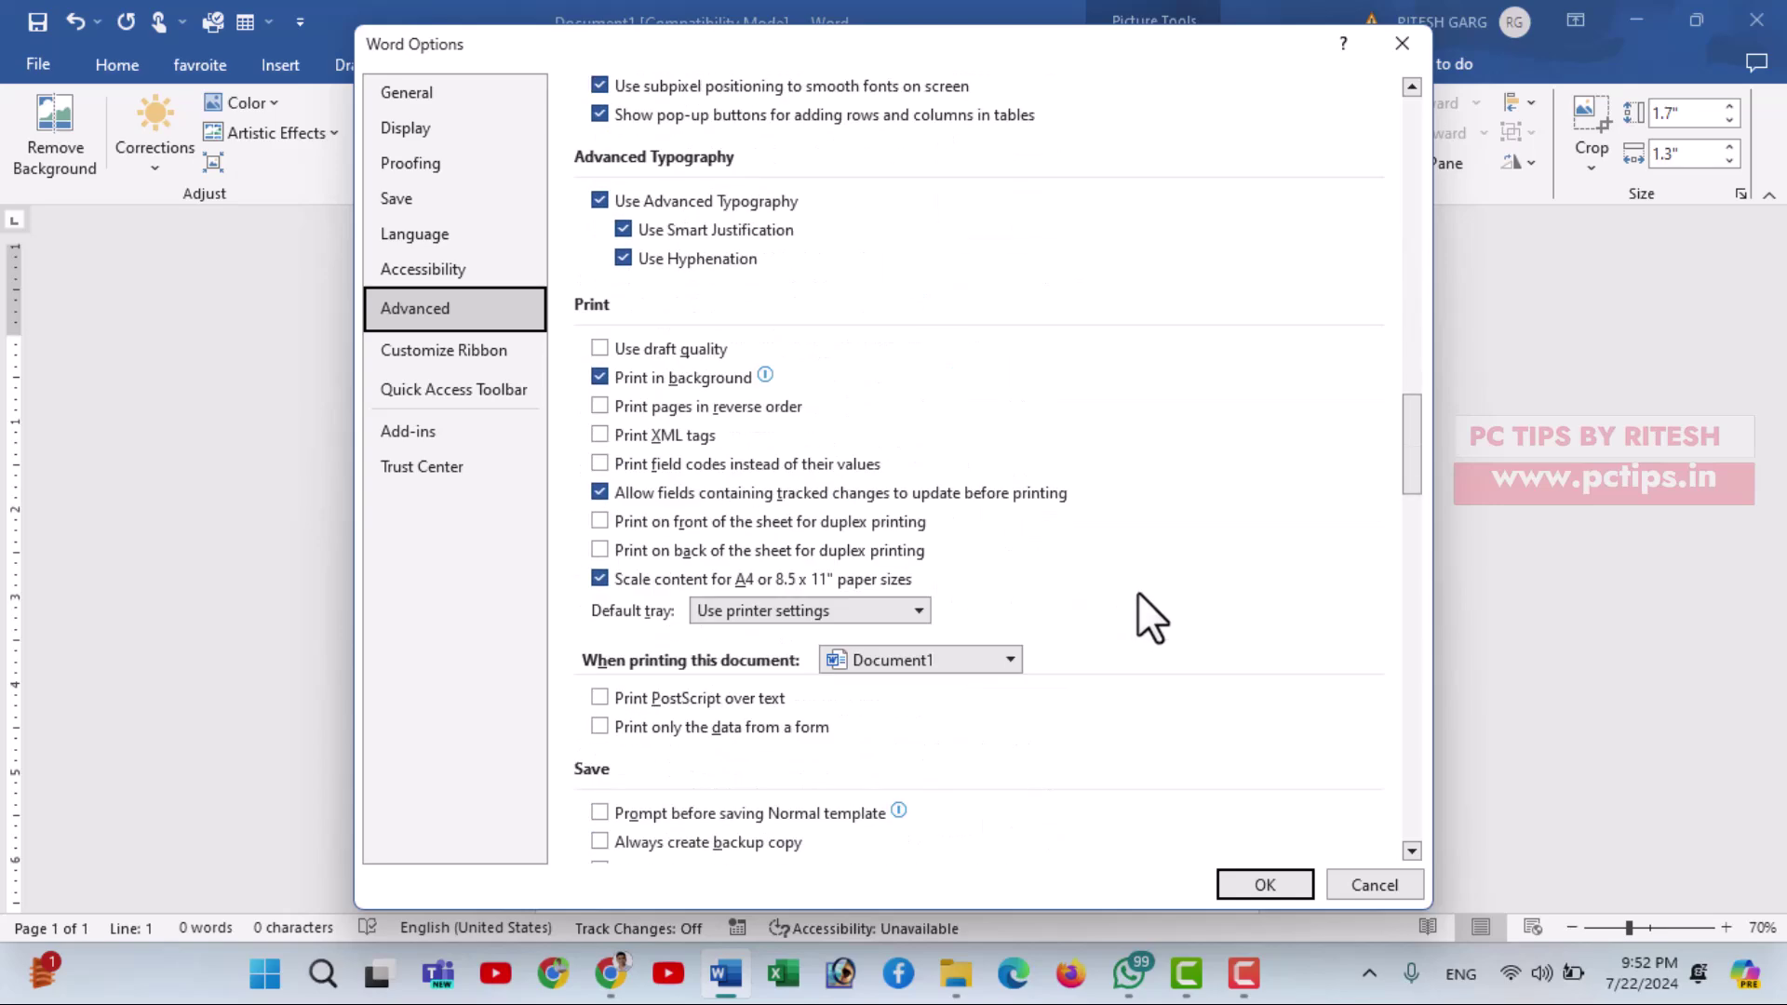
{"action": "scroll", "coordinate": [1138, 591], "scroll_direction": "down", "scroll_amount": 1}
{"action": "scroll", "coordinate": [1138, 590], "scroll_direction": "down", "scroll_amount": 2}
{"action": "scroll", "coordinate": [1141, 591], "scroll_direction": "down", "scroll_amount": 4}
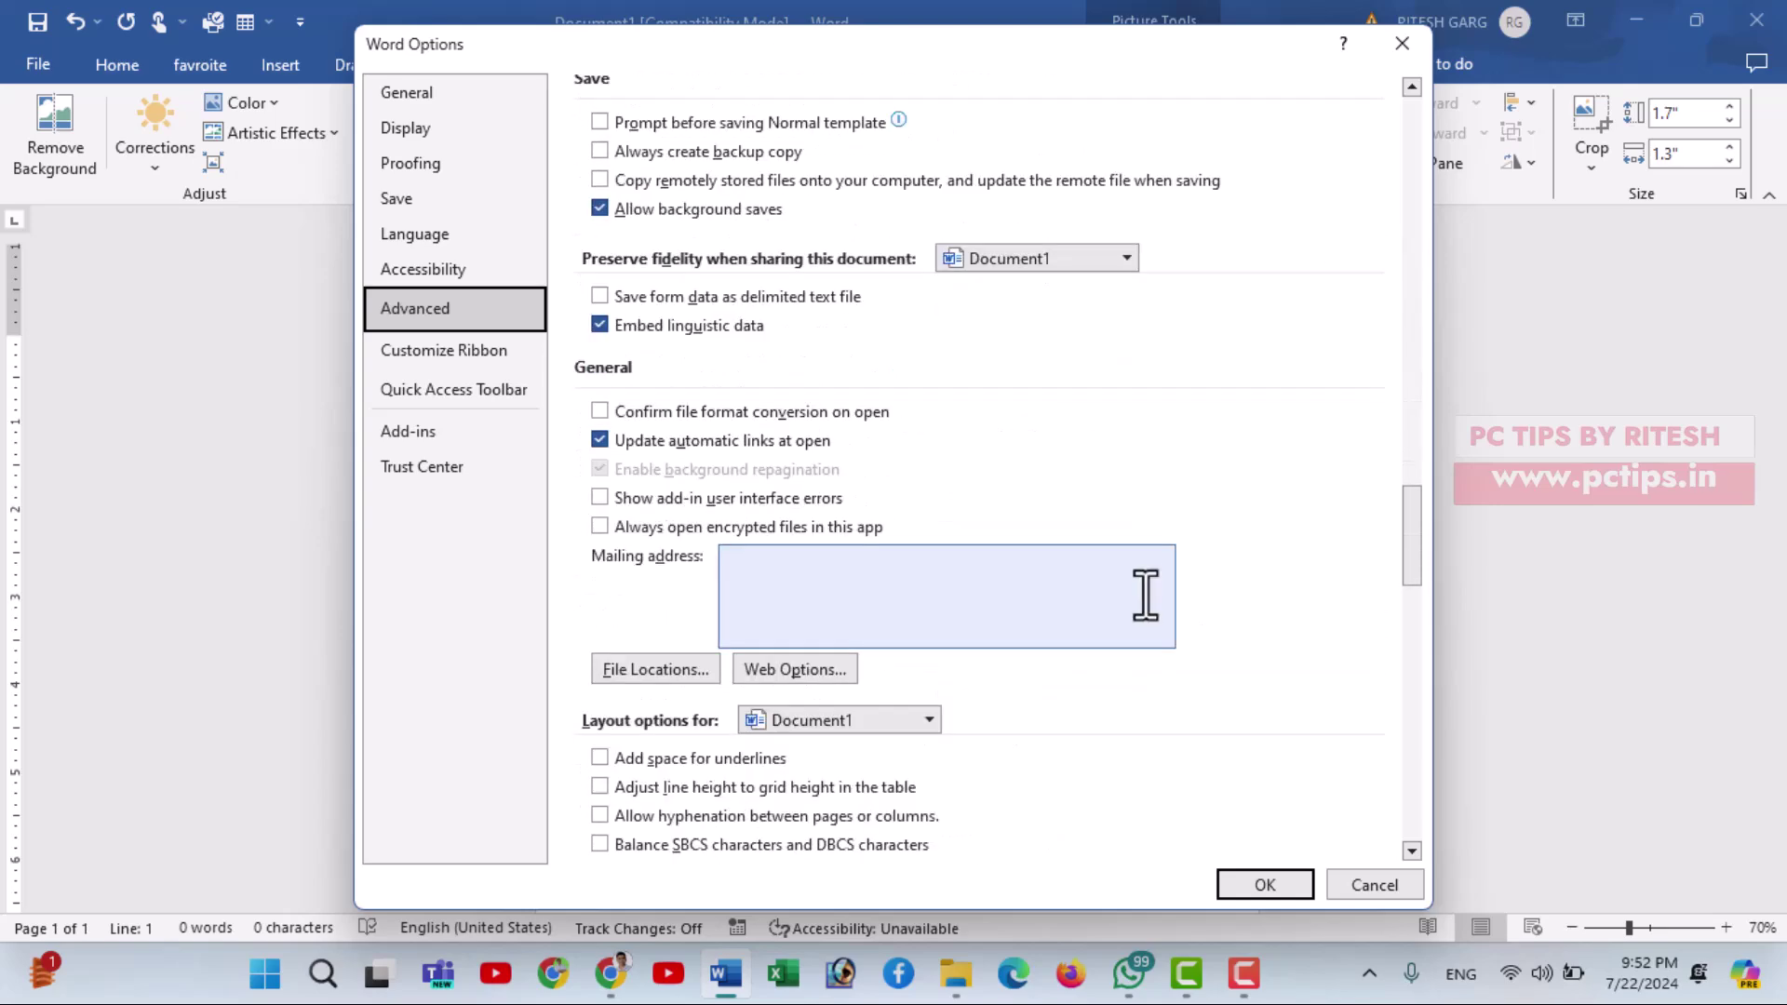
{"action": "scroll", "coordinate": [912, 465], "scroll_direction": "up", "scroll_amount": 5}
{"action": "scroll", "coordinate": [870, 424], "scroll_direction": "up", "scroll_amount": 4}
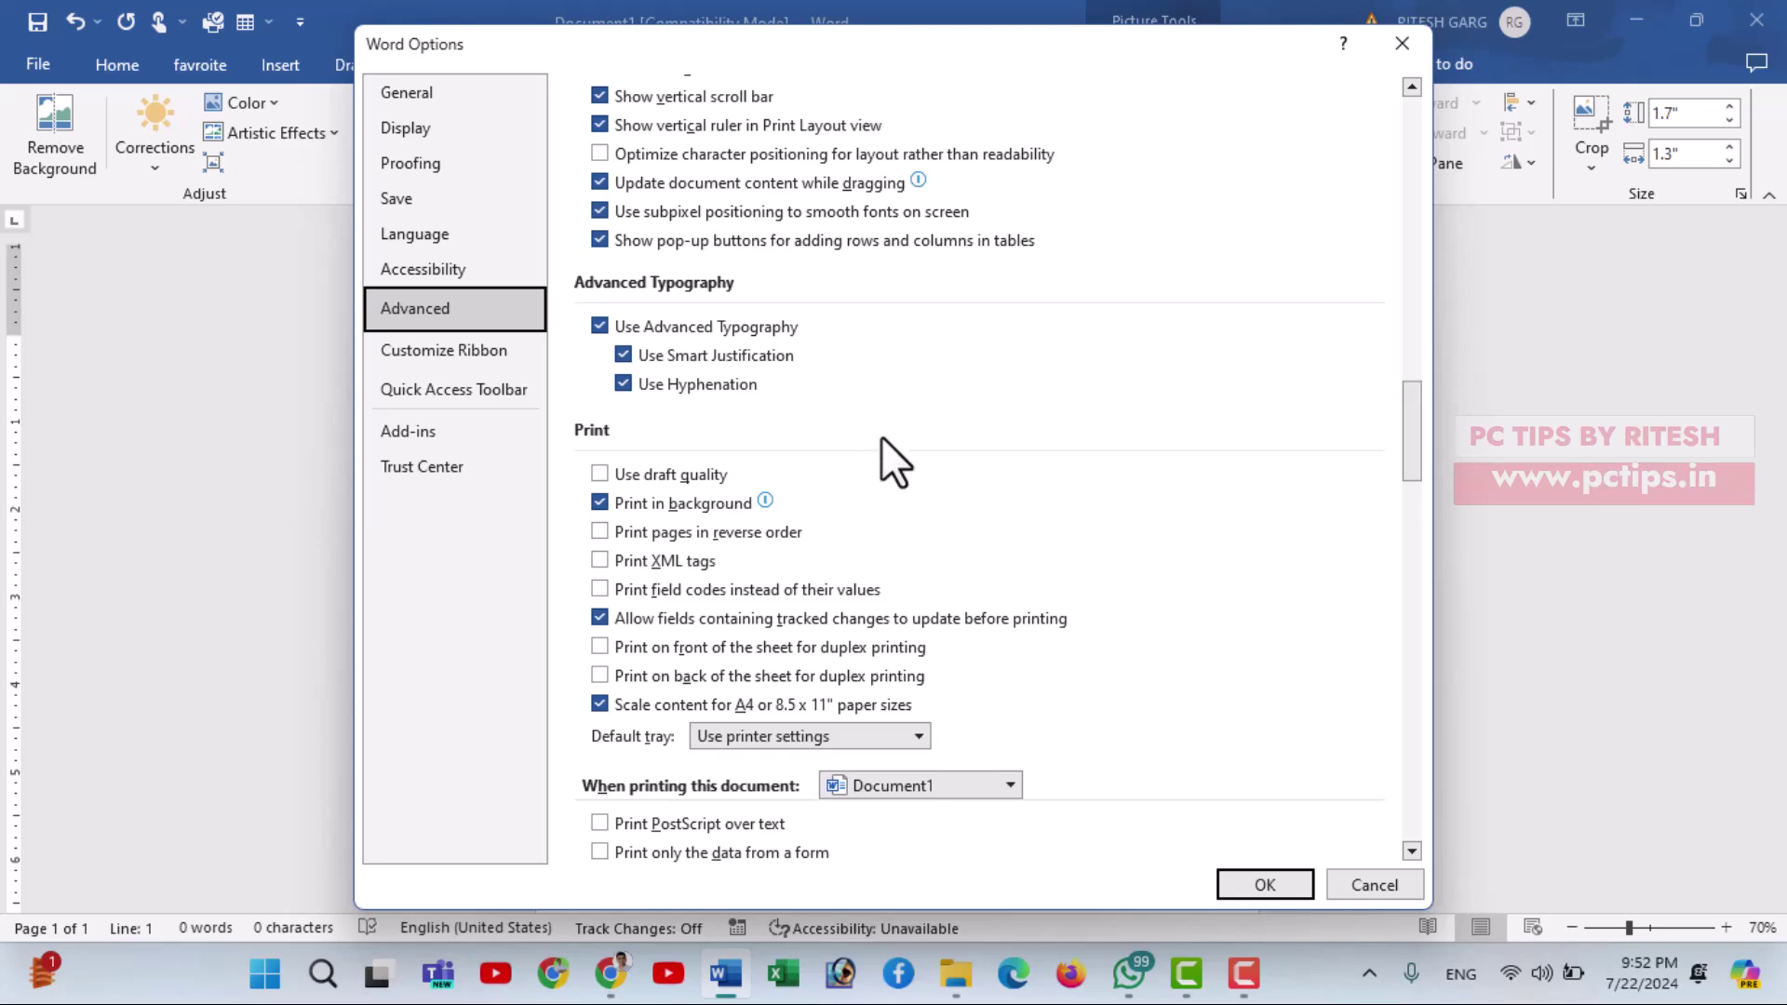
{"action": "scroll", "coordinate": [877, 456], "scroll_direction": "up", "scroll_amount": 5}
{"action": "scroll", "coordinate": [882, 463], "scroll_direction": "up", "scroll_amount": 1}
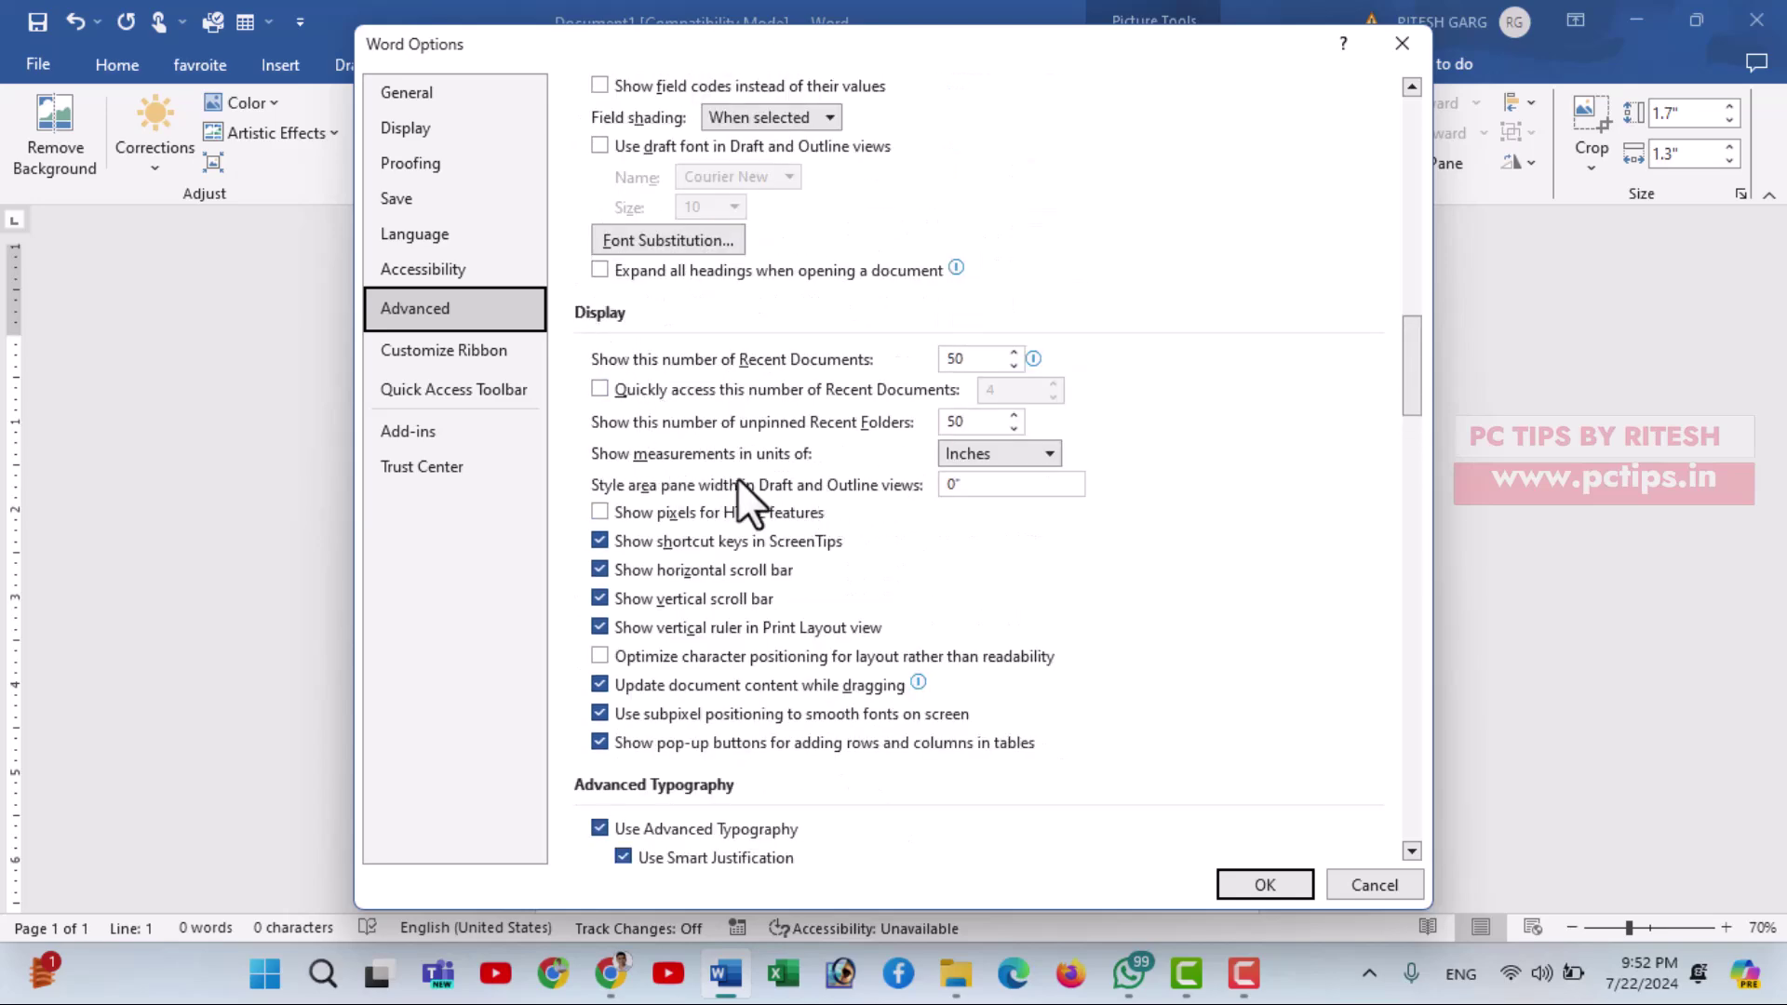
{"action": "left_click", "coordinate": [994, 455]}
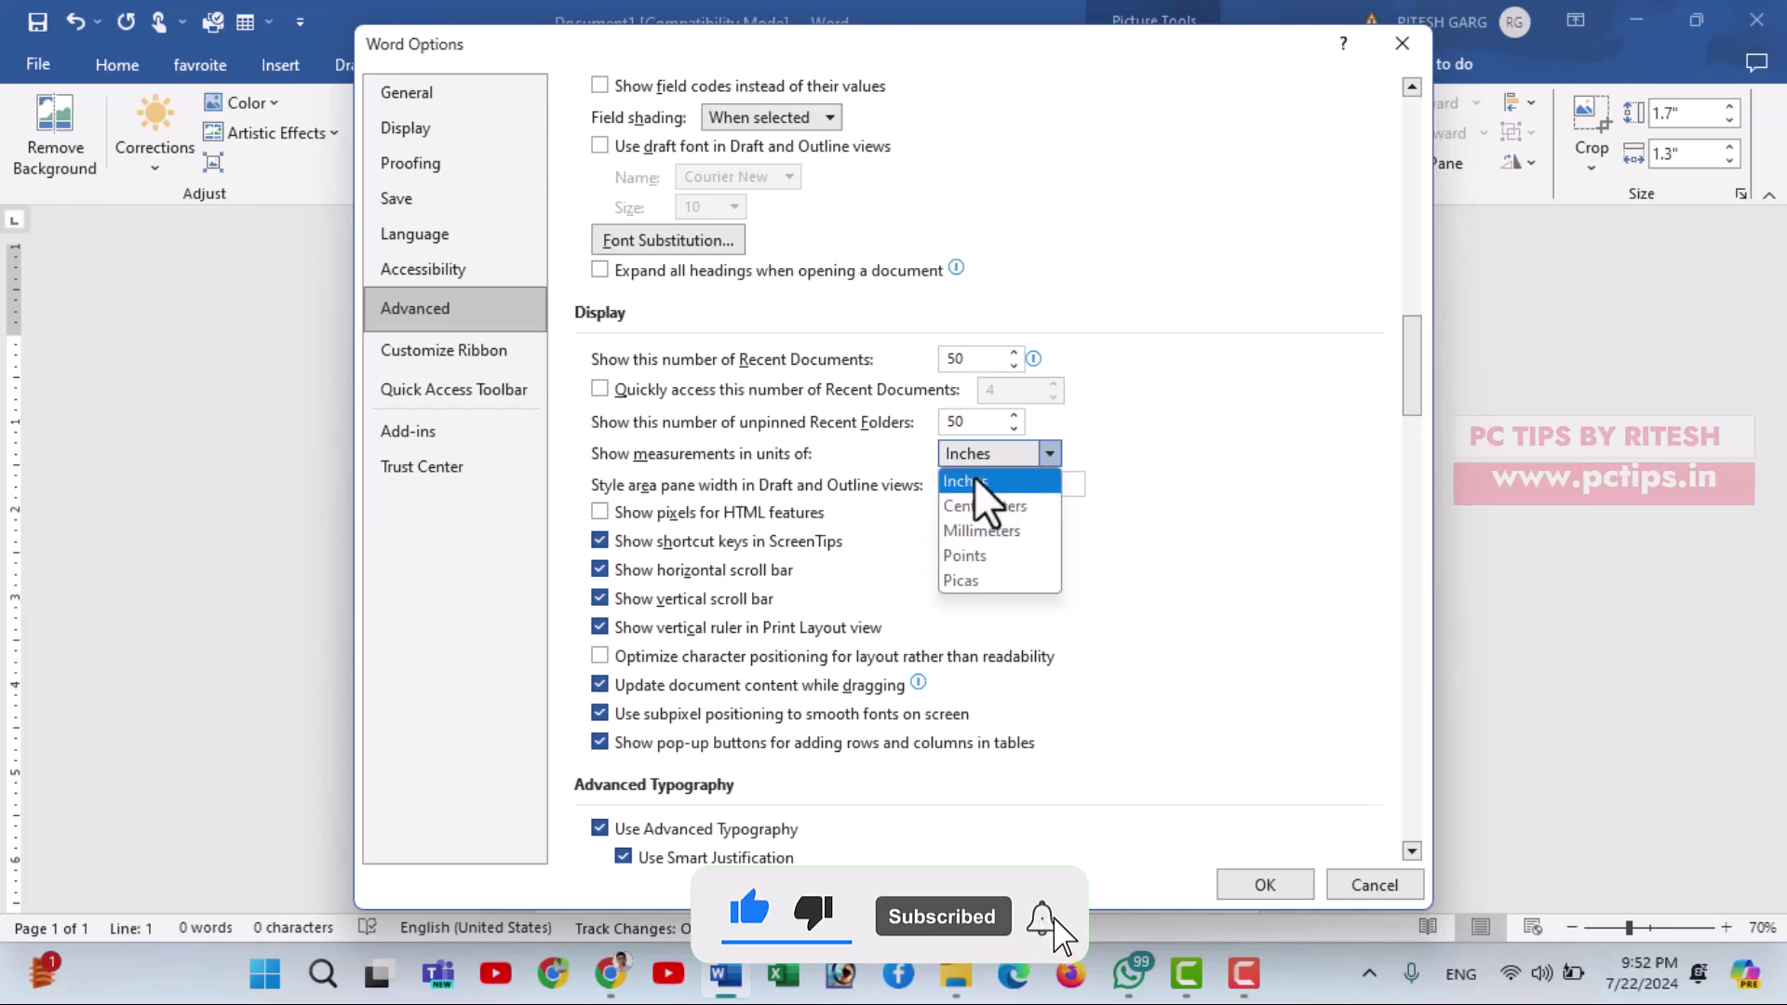
{"action": "left_click", "coordinate": [1251, 687]}
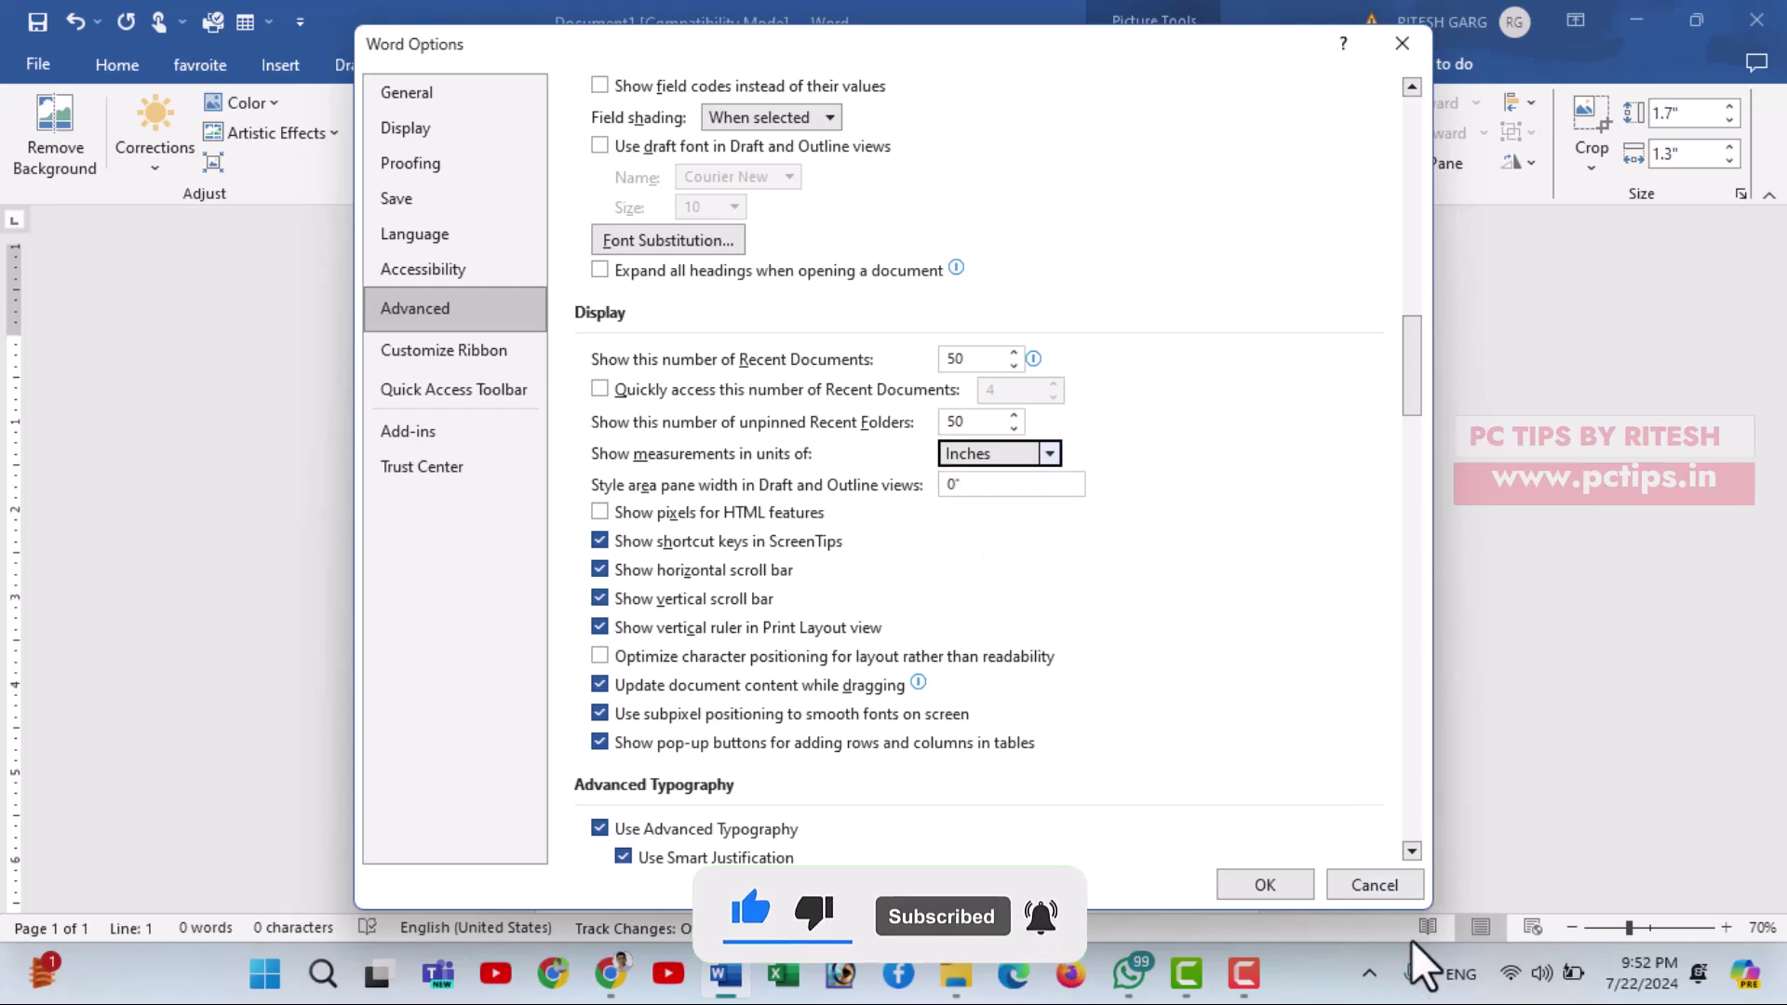
{"action": "left_click", "coordinate": [1374, 884]}
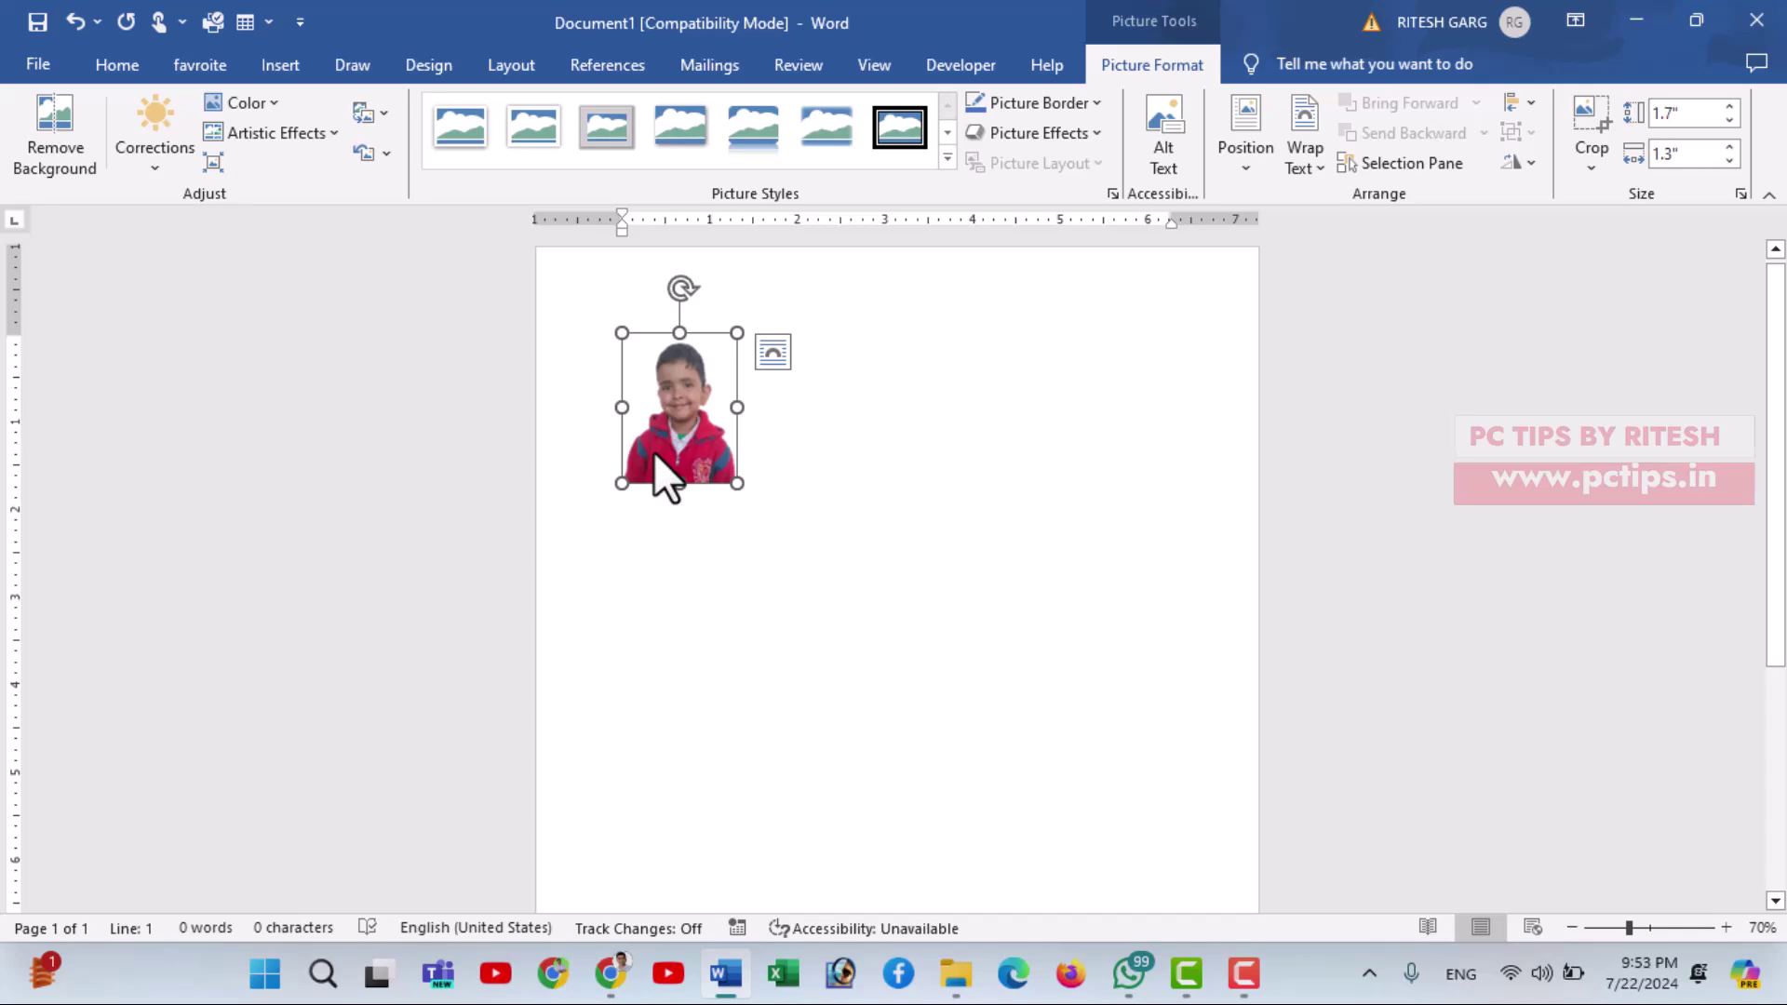
- Apply a black Picture Border from Theme Colors to the passport photo
{"action": "left_click", "coordinate": [879, 447]}
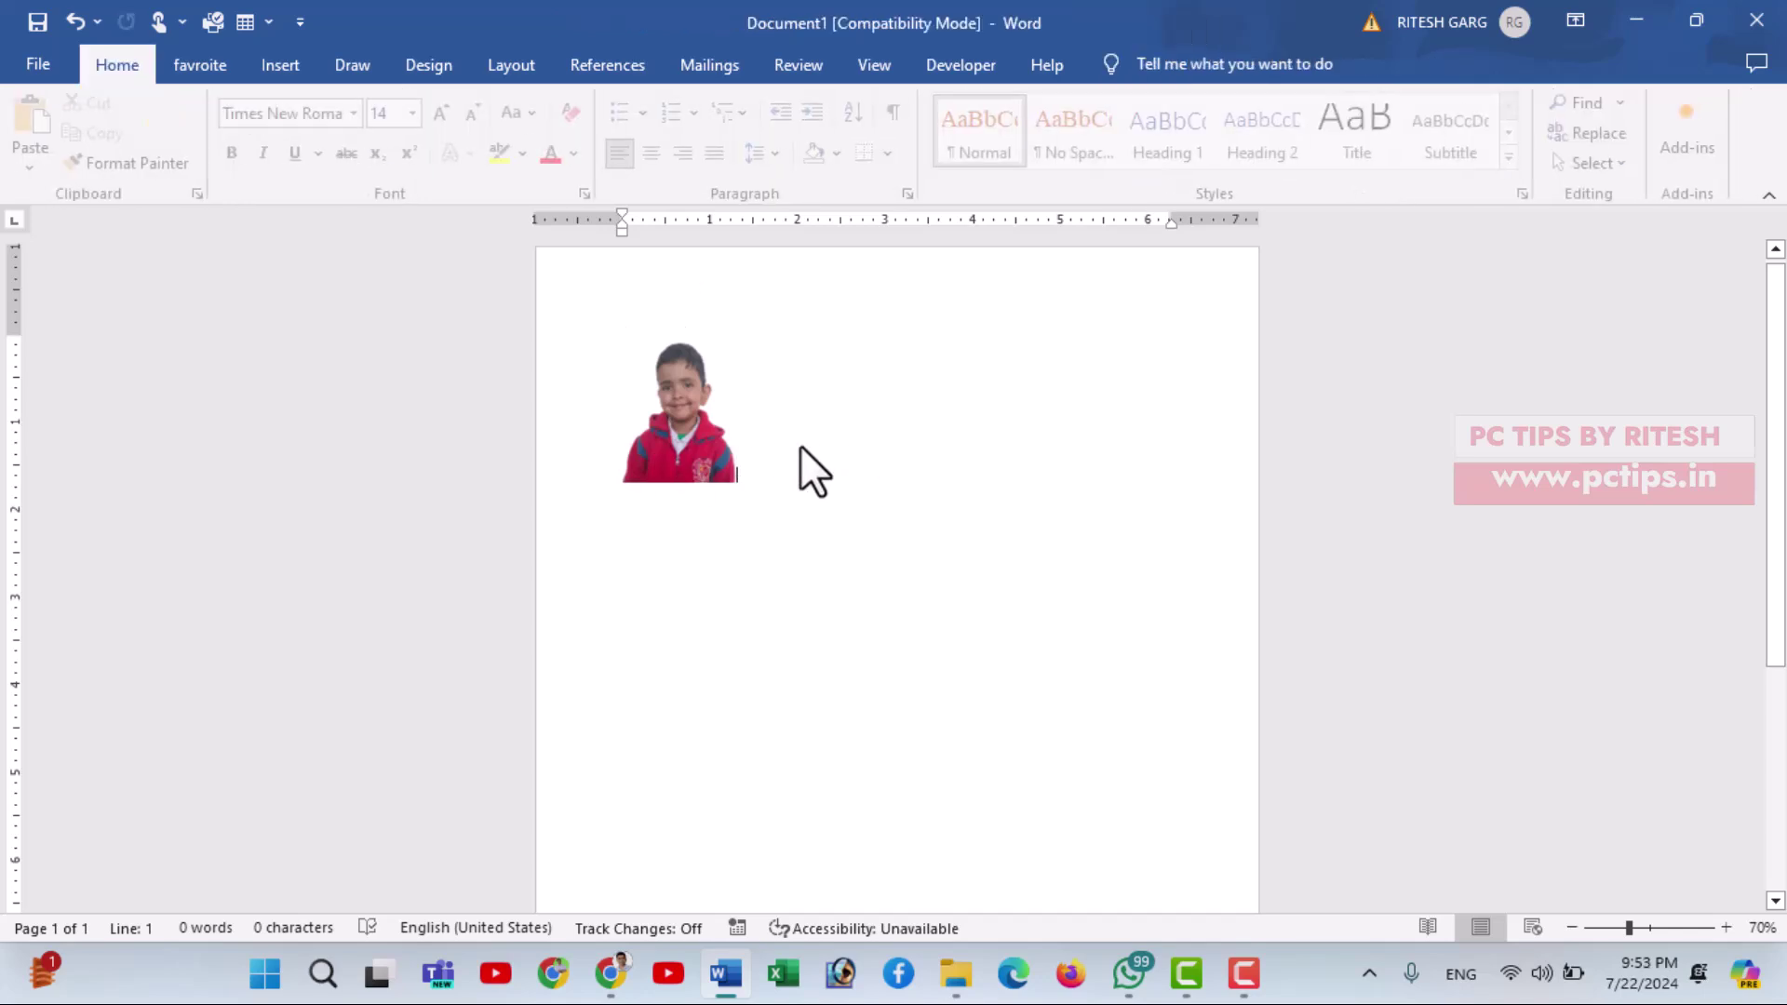
{"action": "left_click", "coordinate": [710, 462]}
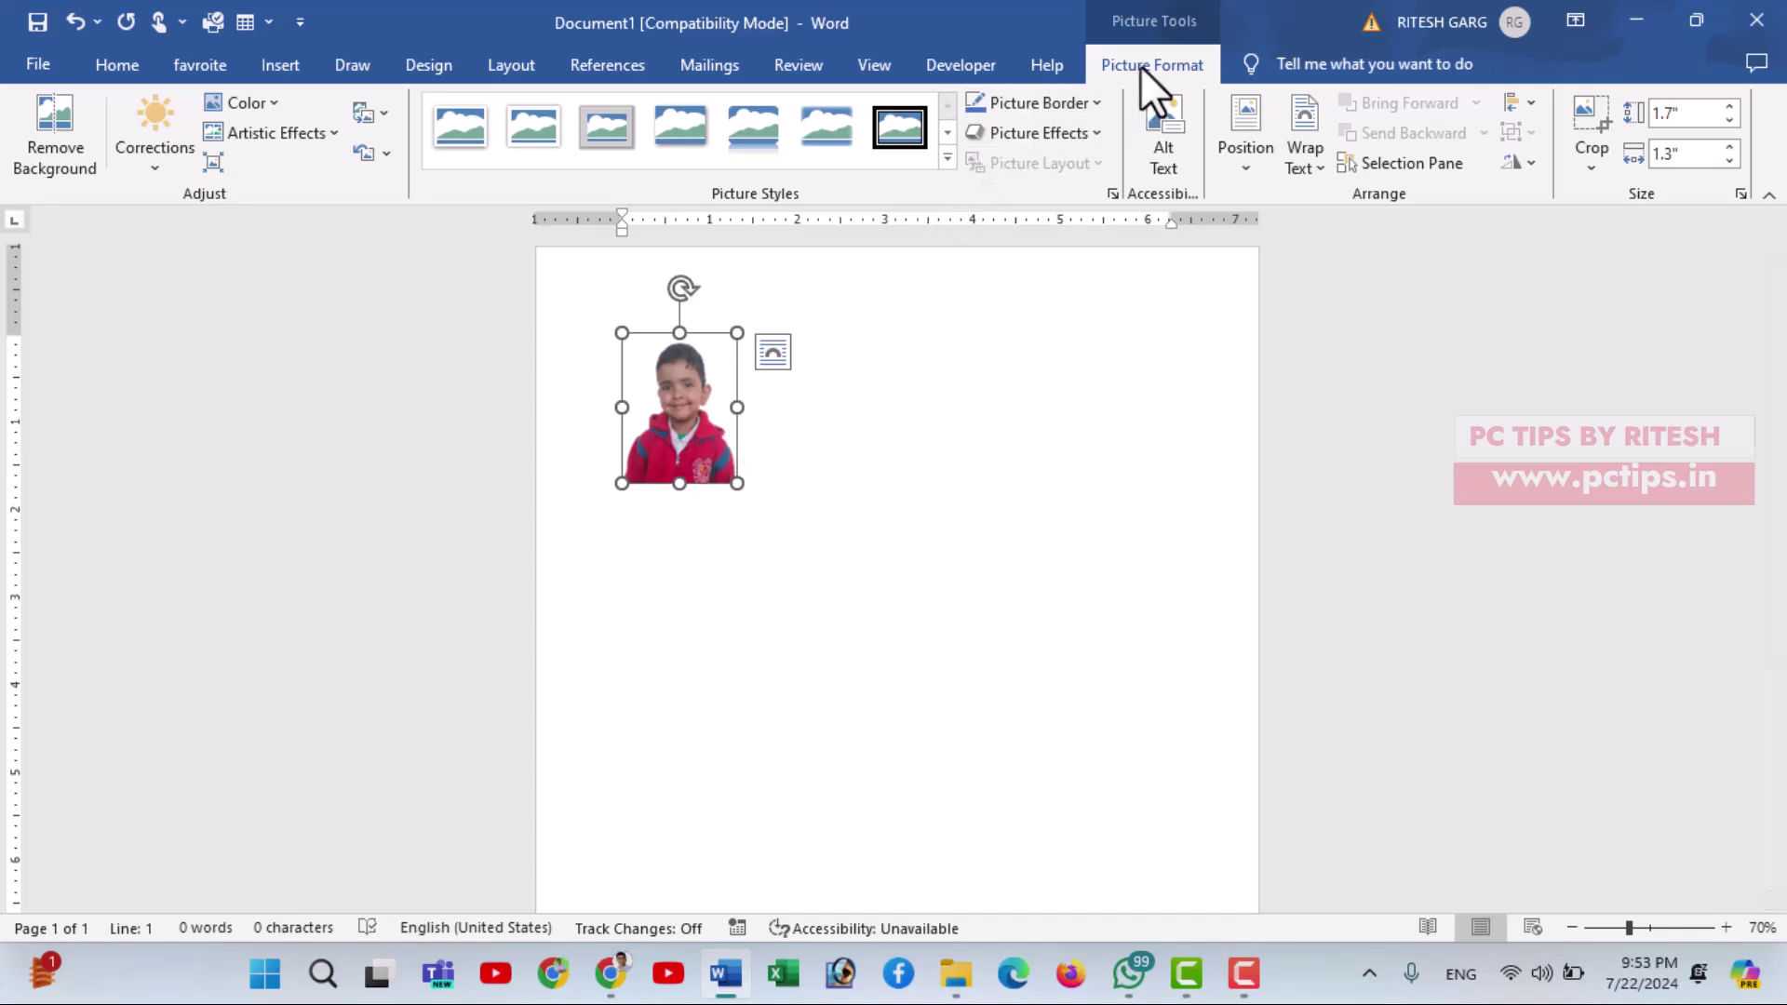
{"action": "left_click", "coordinate": [1059, 109]}
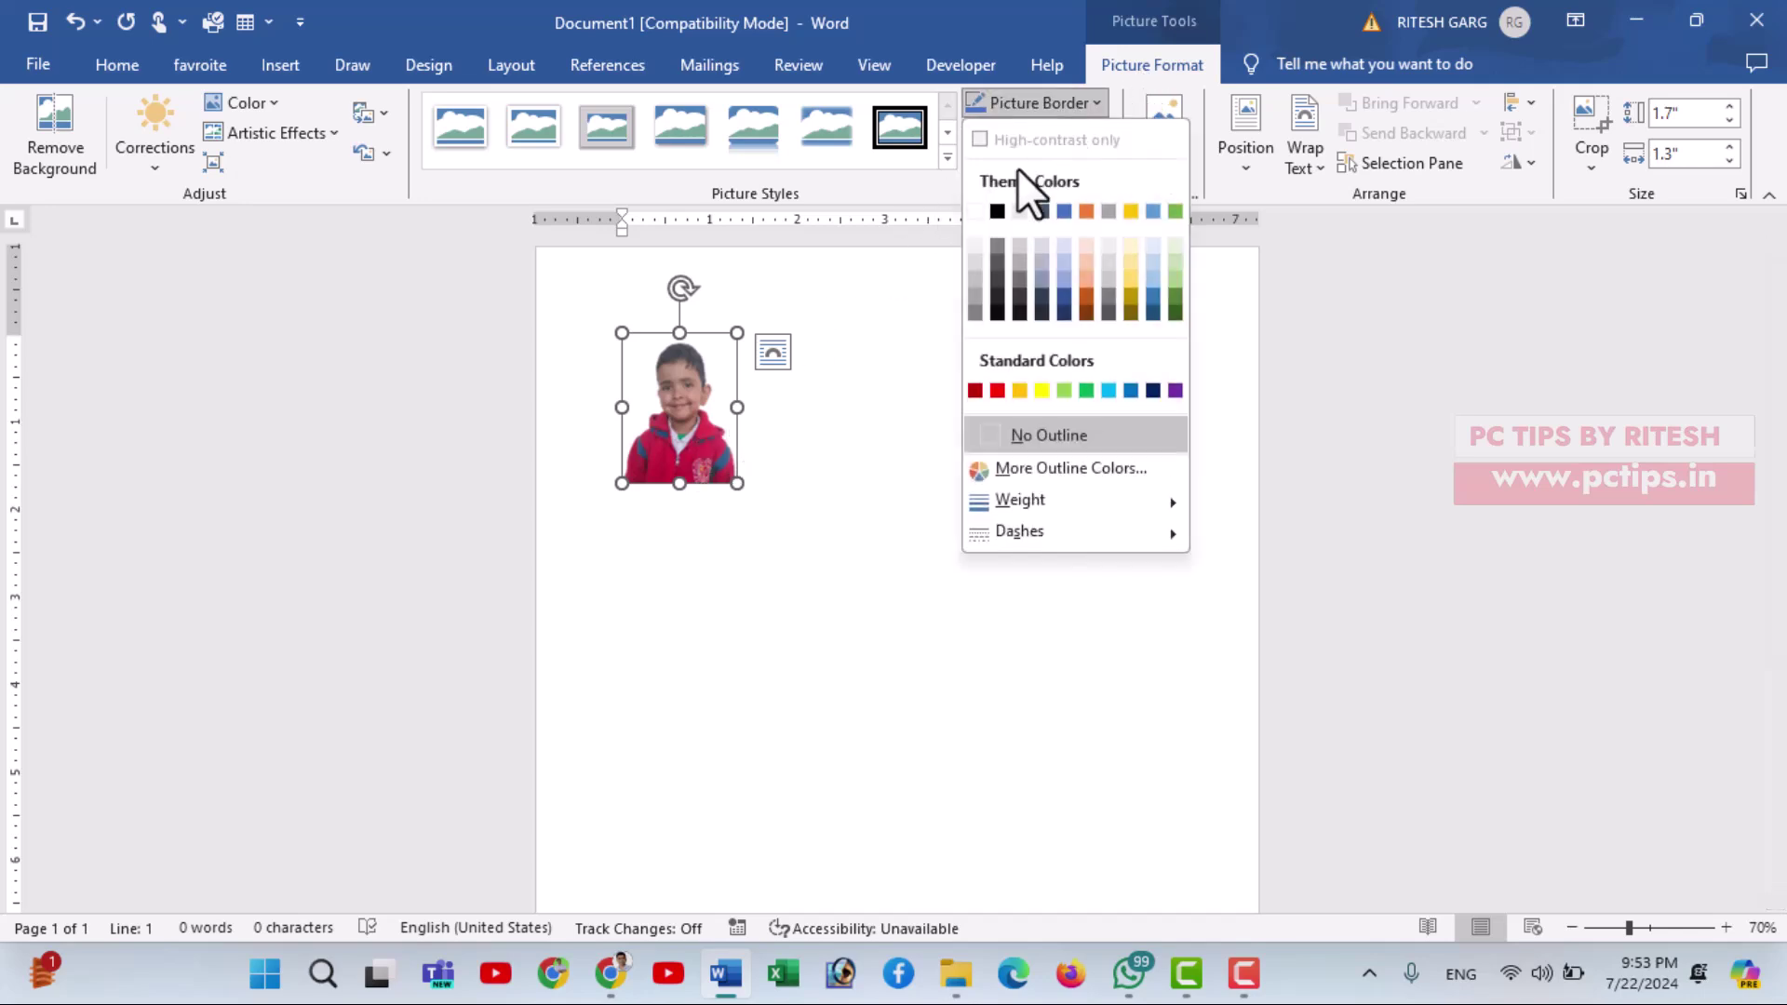
{"action": "left_click", "coordinate": [992, 211]}
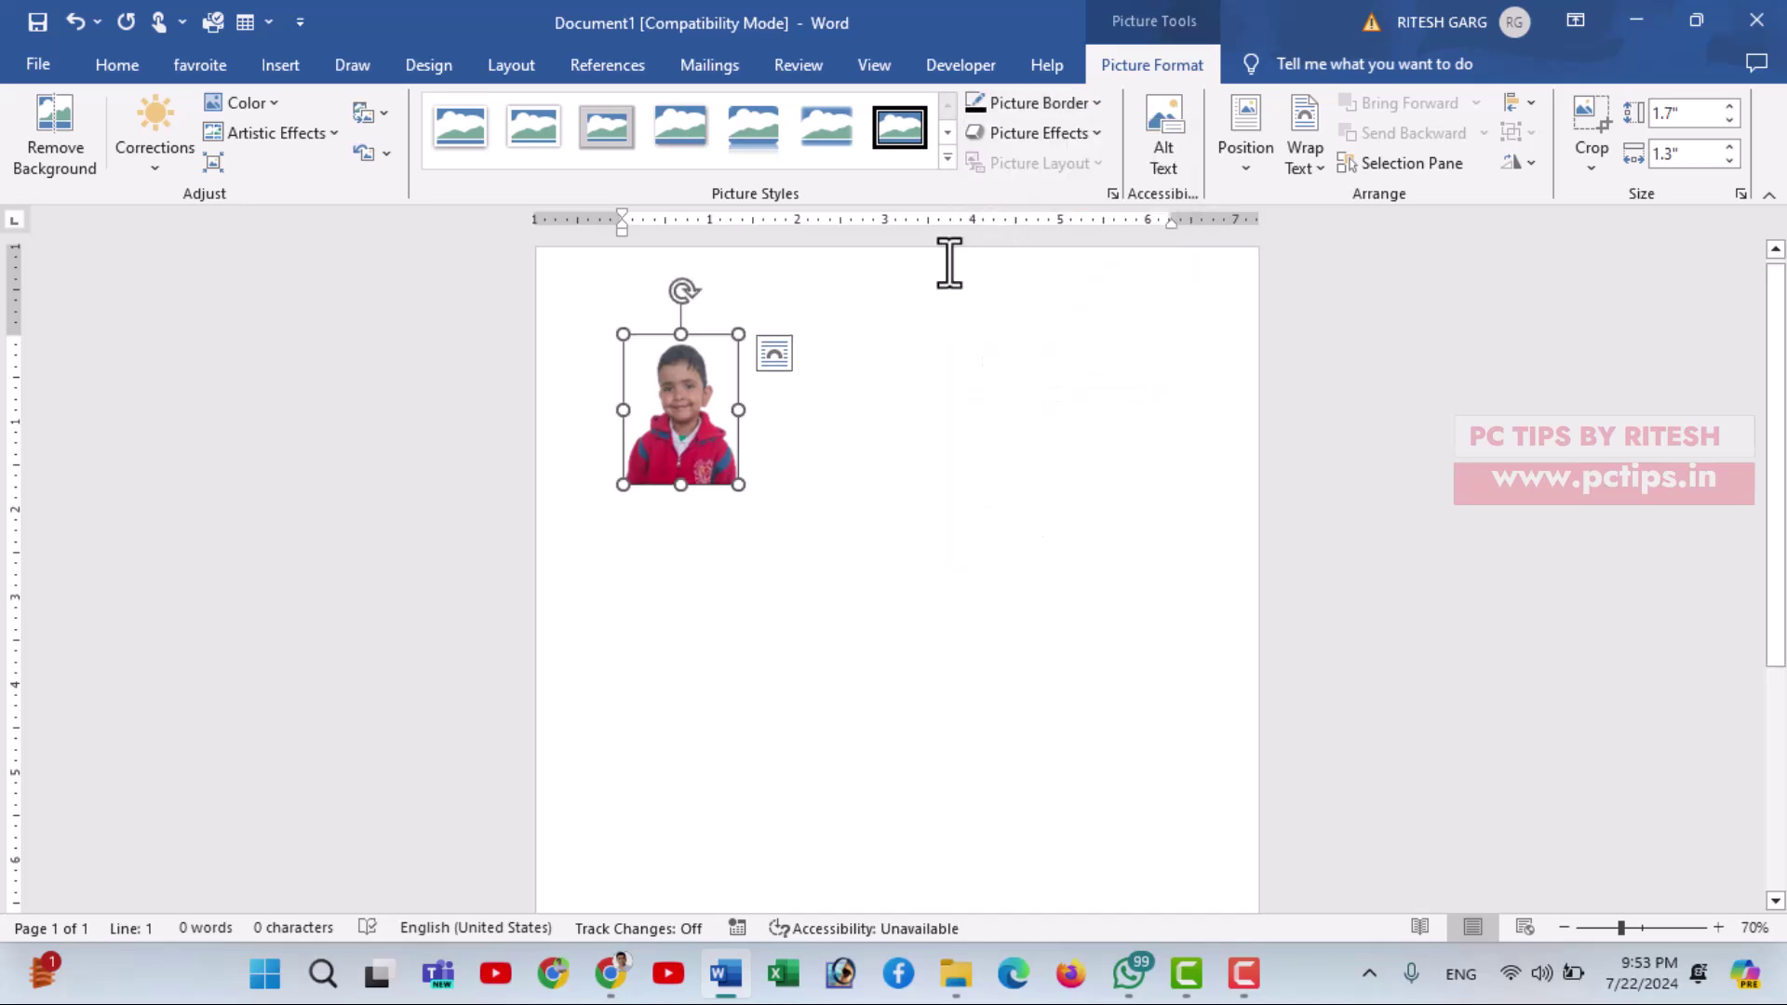
{"action": "left_click", "coordinate": [893, 471]}
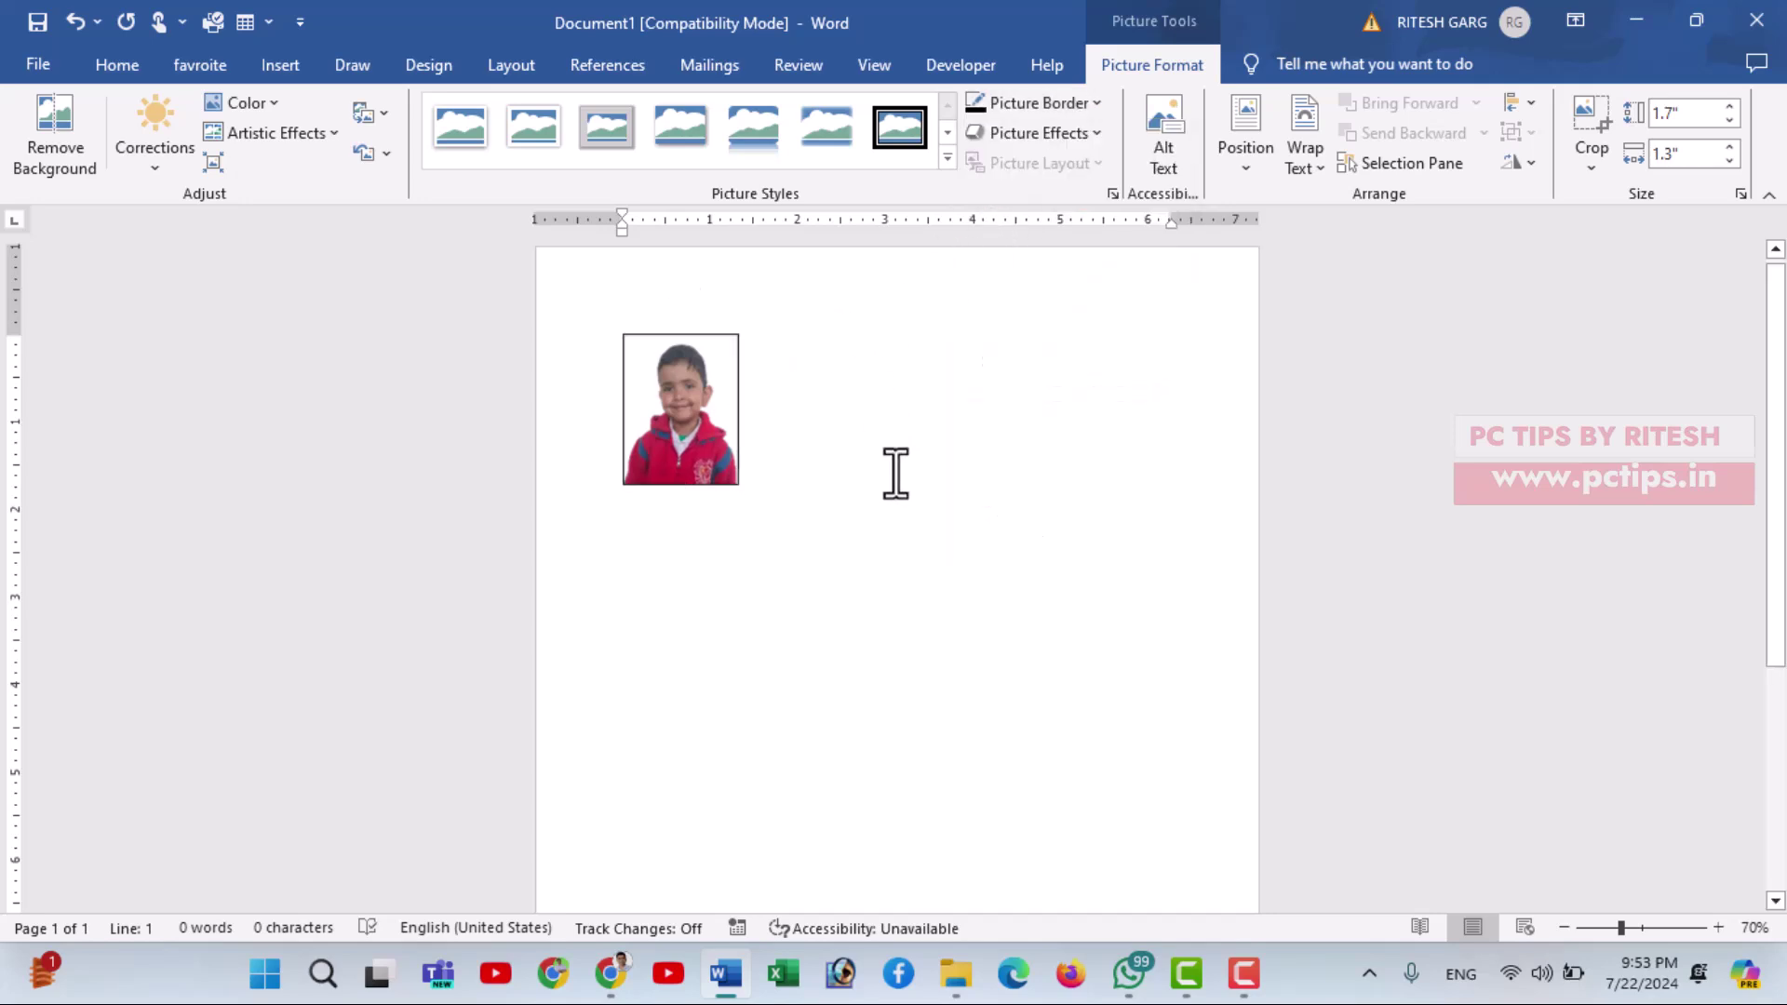
{"action": "left_click", "coordinate": [652, 460]}
{"action": "scroll", "coordinate": [493, 449], "scroll_direction": "up", "scroll_amount": 5, "text": "ctrl"}
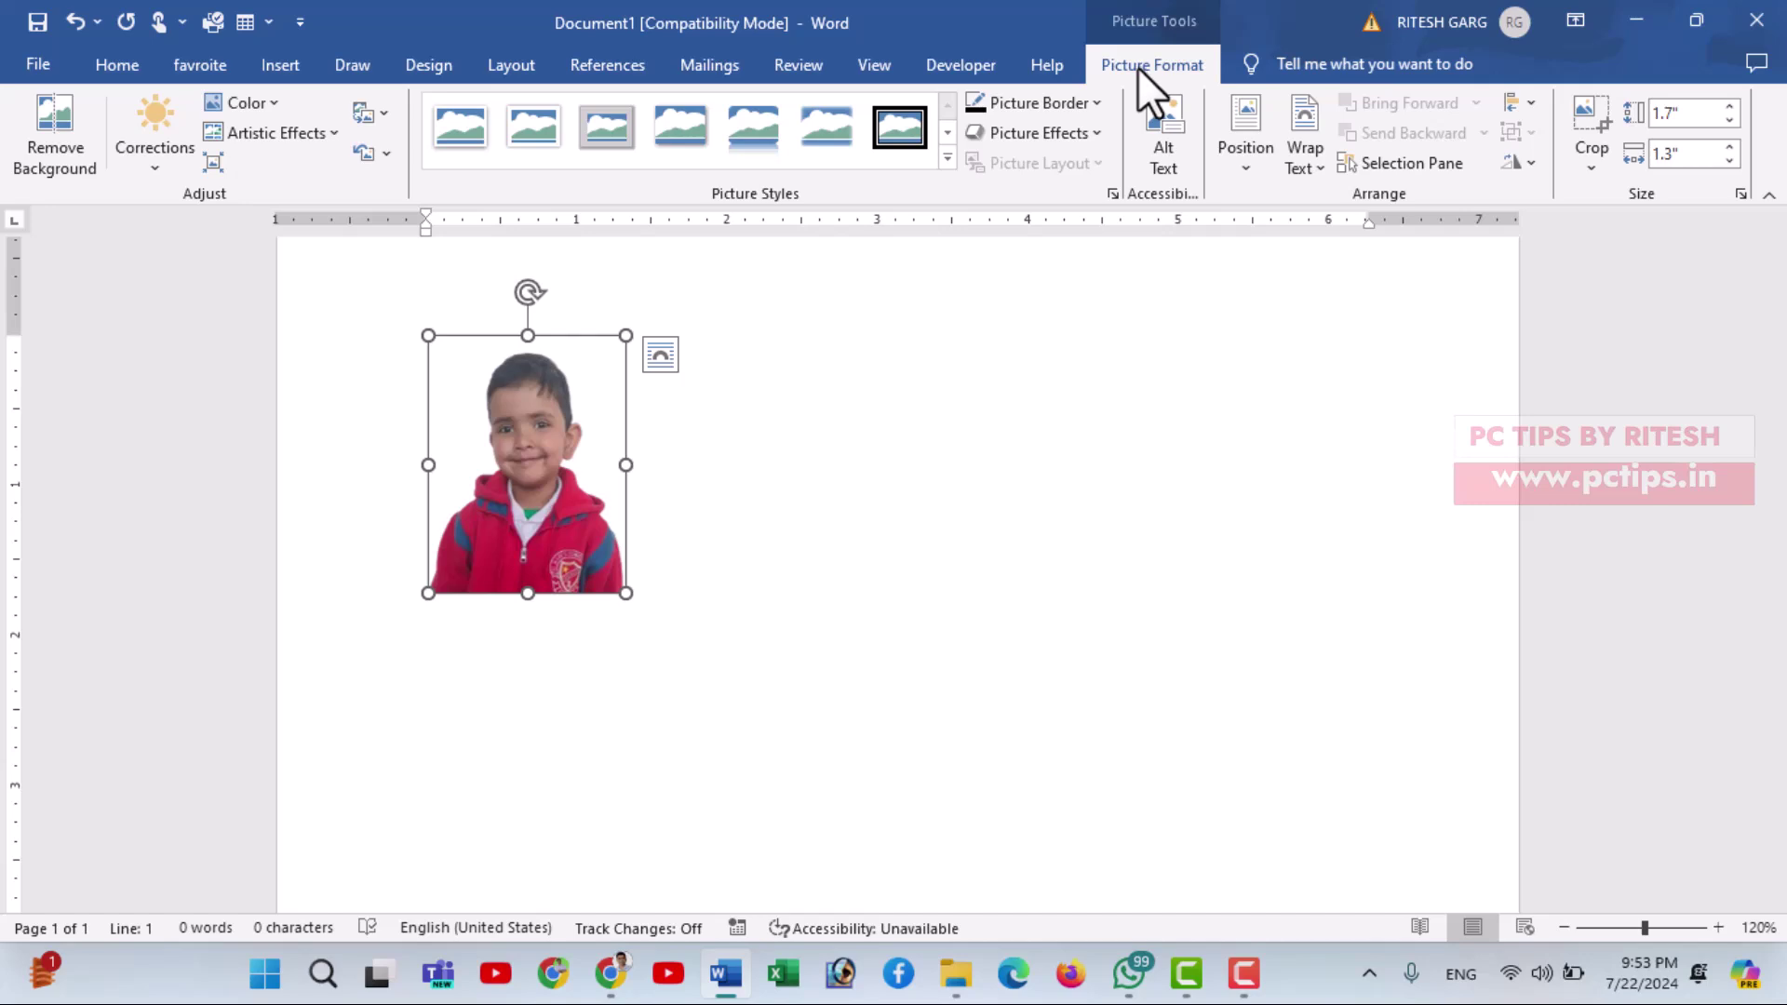
- In Picture Corrections Options, raise brightness to 5% and contrast to 24%
{"action": "left_click", "coordinate": [157, 175]}
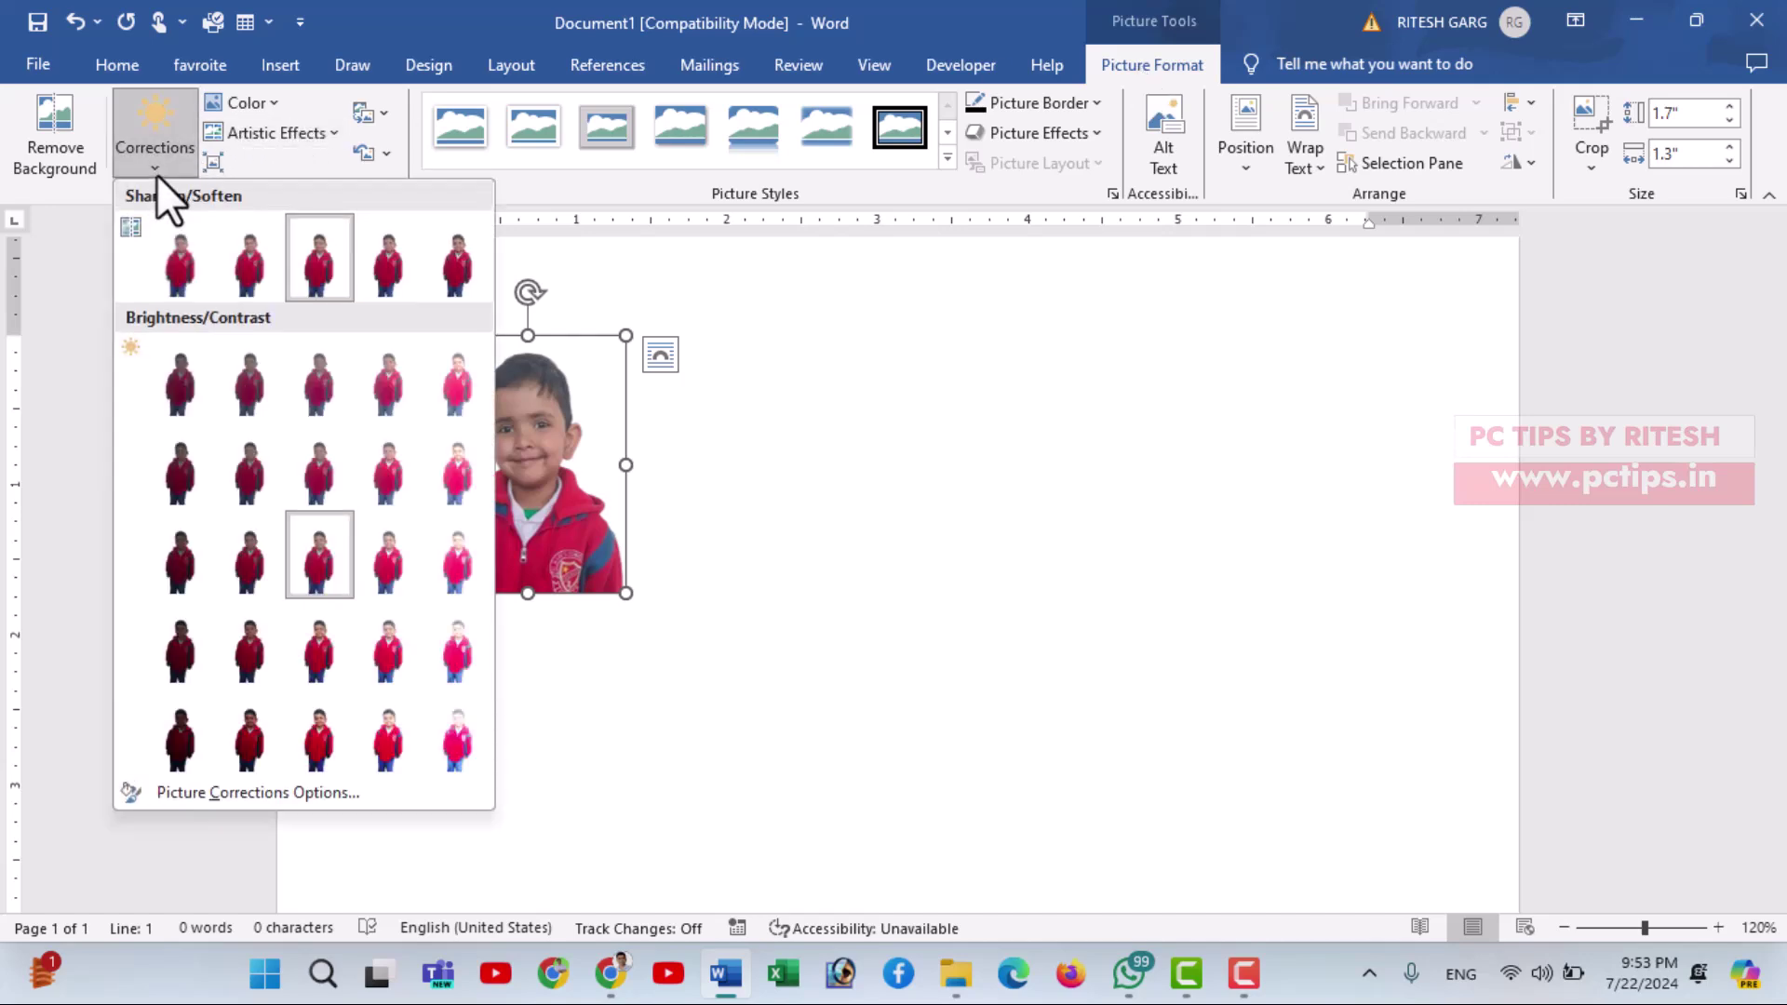
{"action": "left_click", "coordinate": [209, 792]}
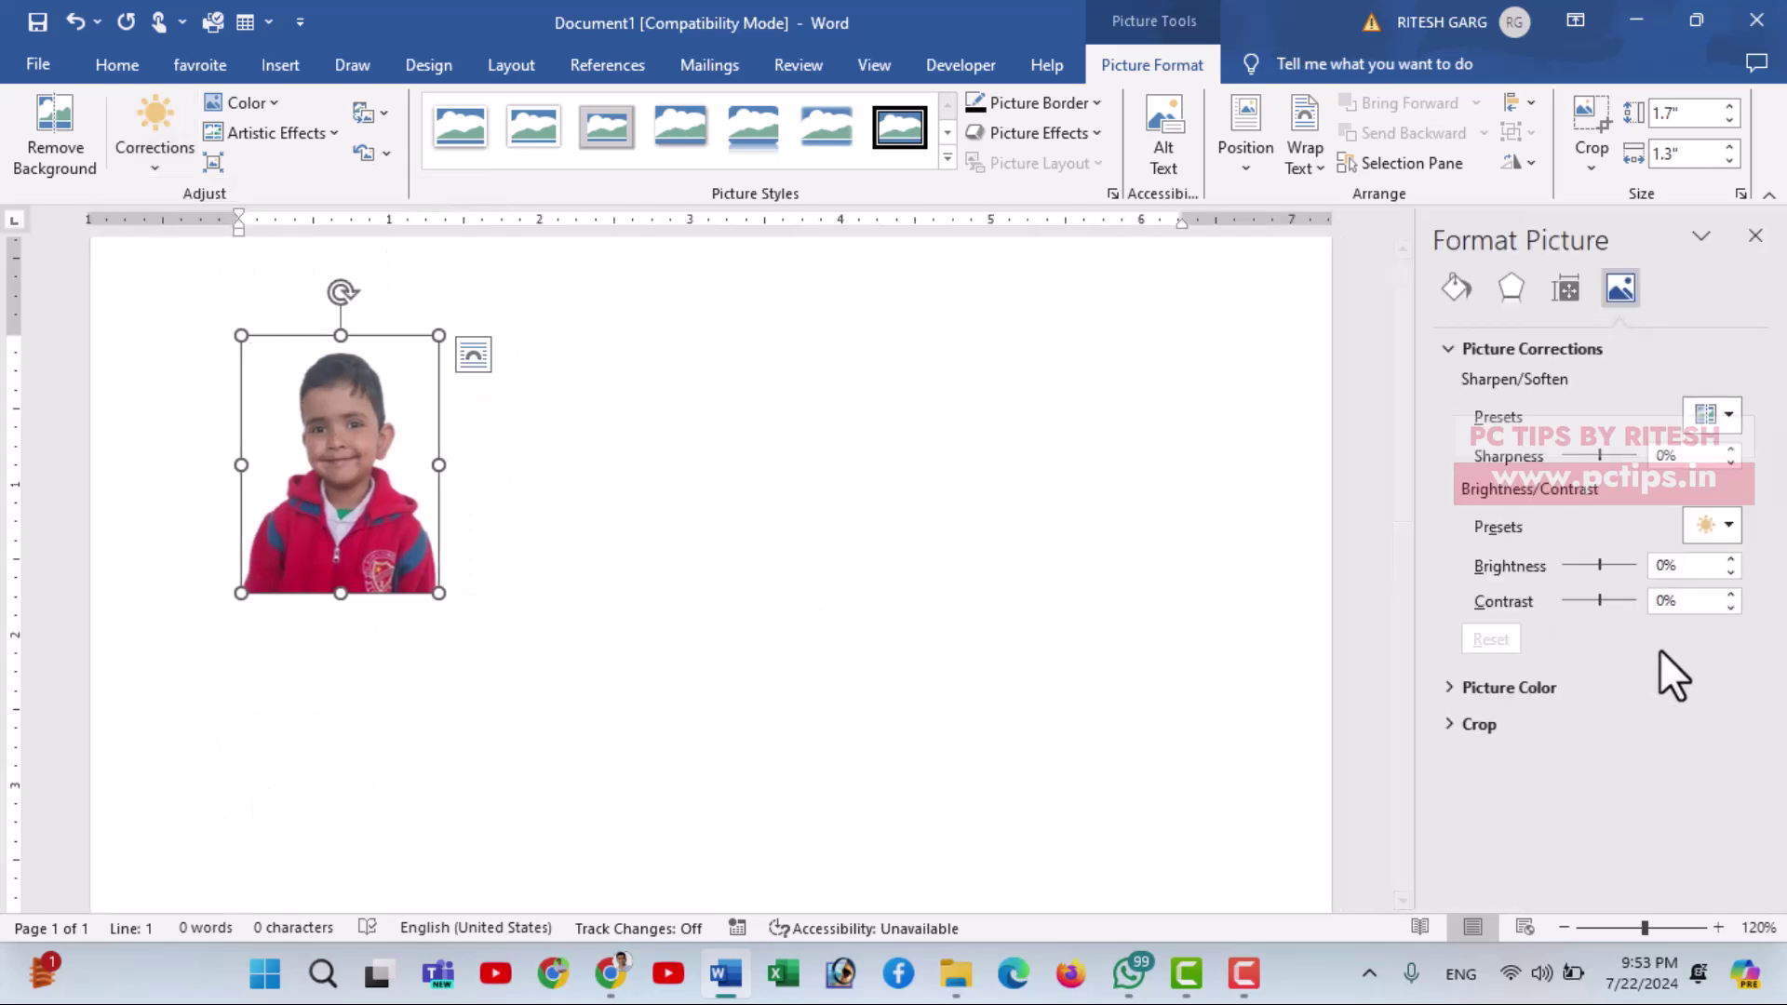
{"action": "left_click", "coordinate": [1730, 559]}
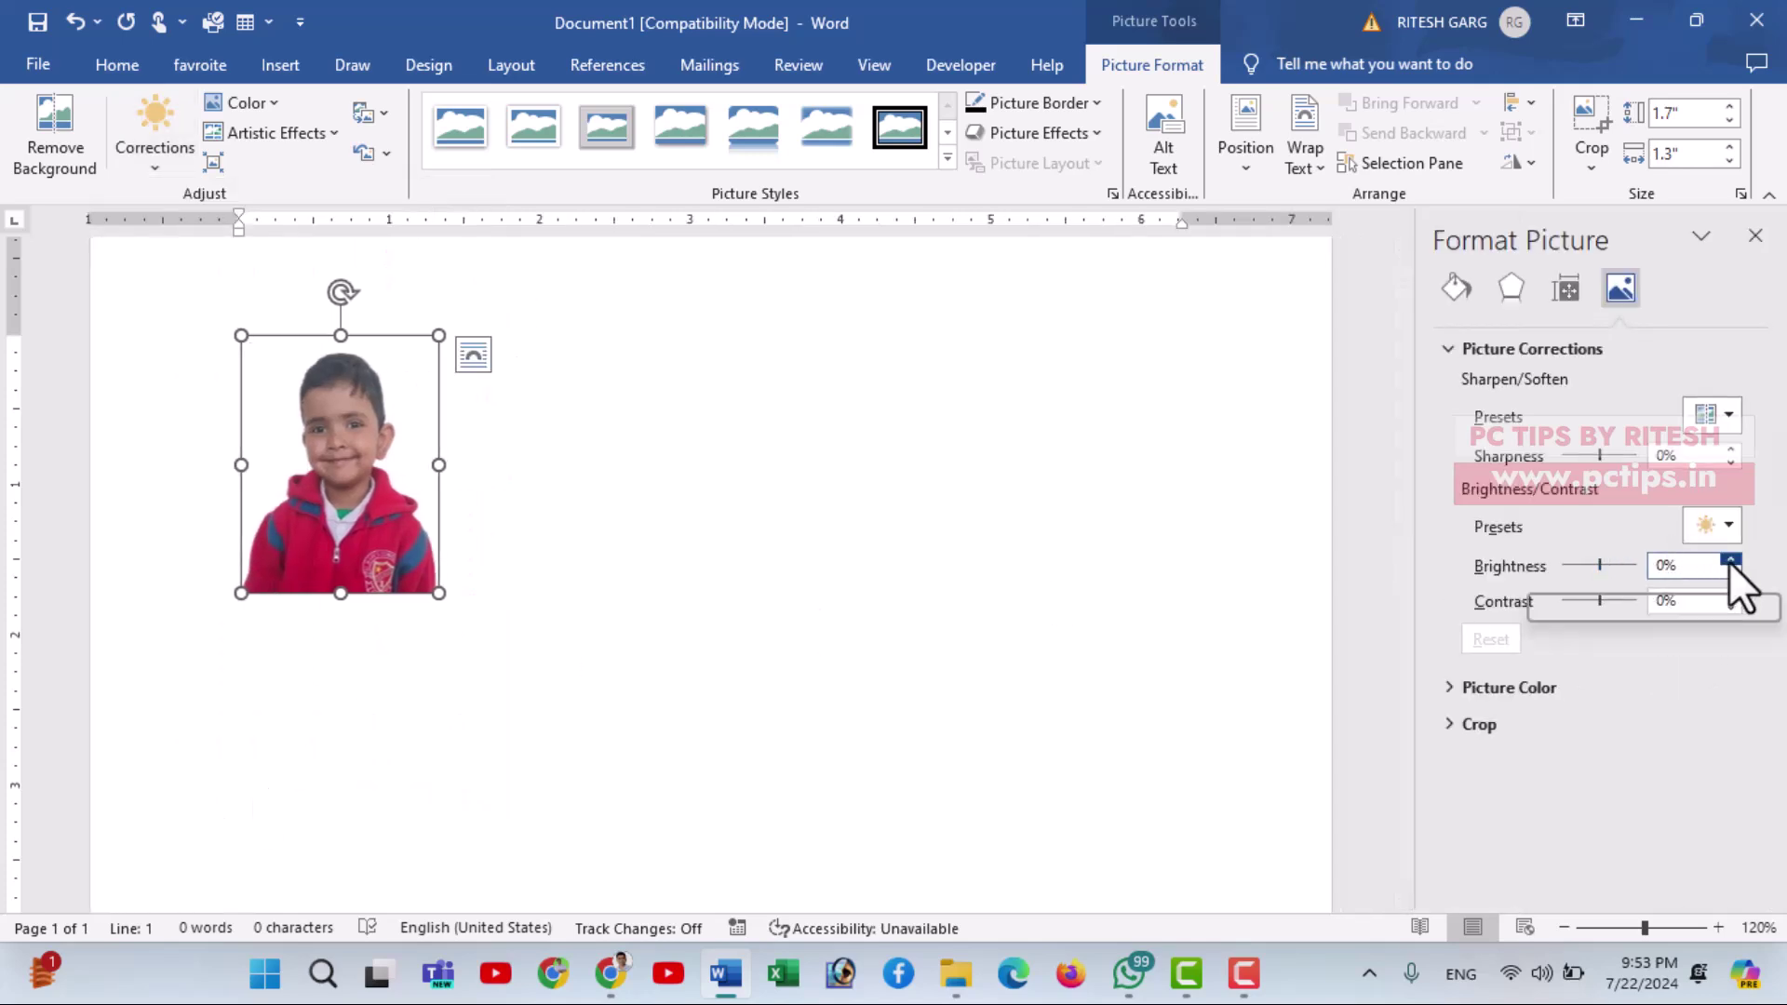
{"action": "left_click", "coordinate": [1730, 560]}
{"action": "left_click", "coordinate": [1731, 559]}
{"action": "left_click", "coordinate": [1731, 559]}
{"action": "left_click", "coordinate": [1730, 559]}
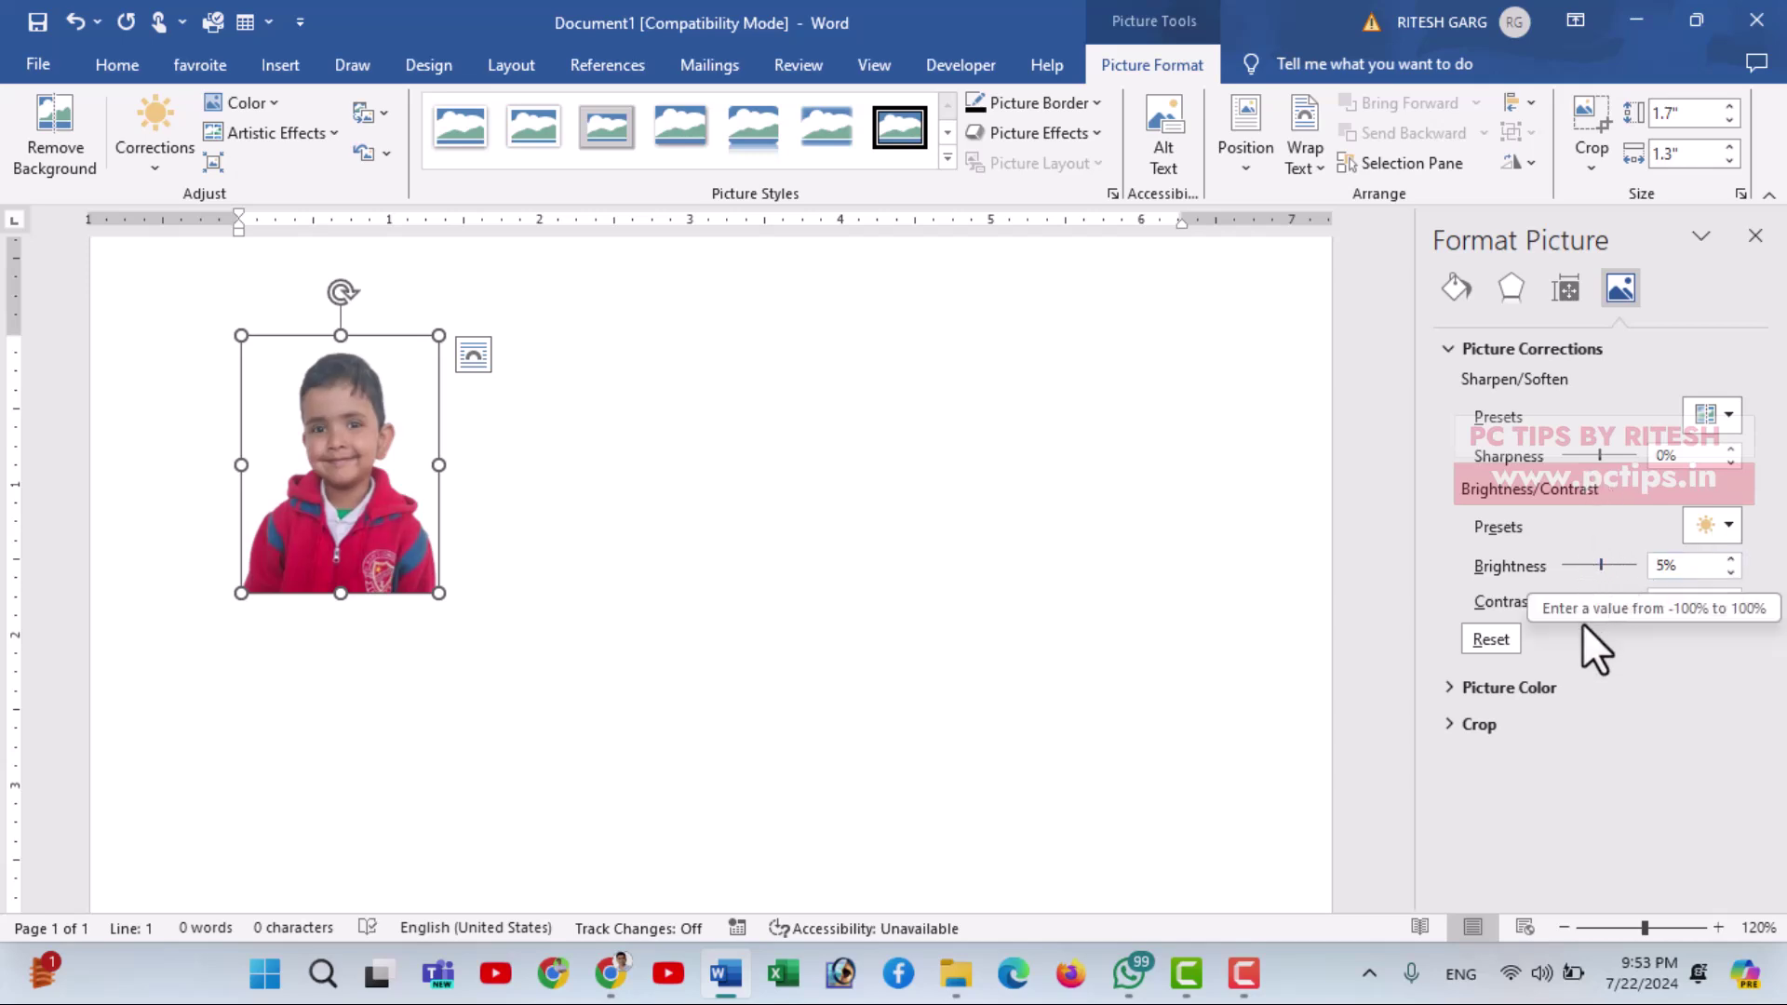
{"action": "left_click_drag", "start_coordinate": [1599, 602], "coordinate": [1608, 603]}
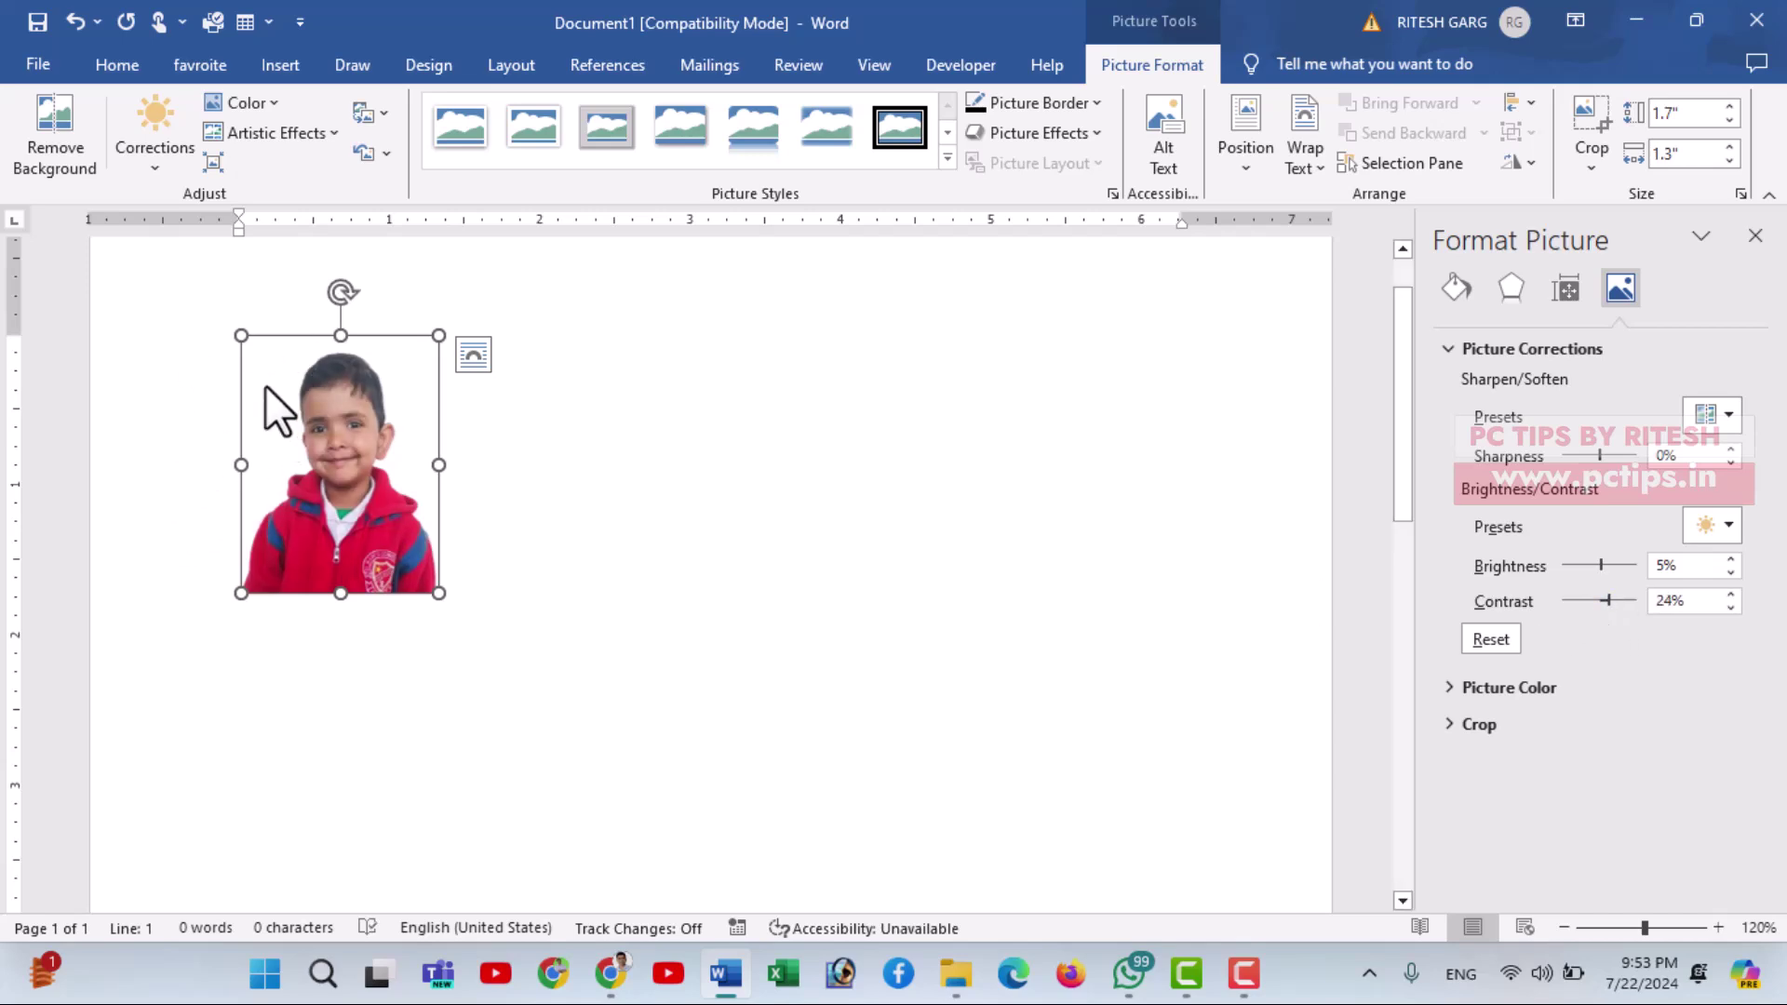
{"action": "left_click", "coordinate": [540, 456]}
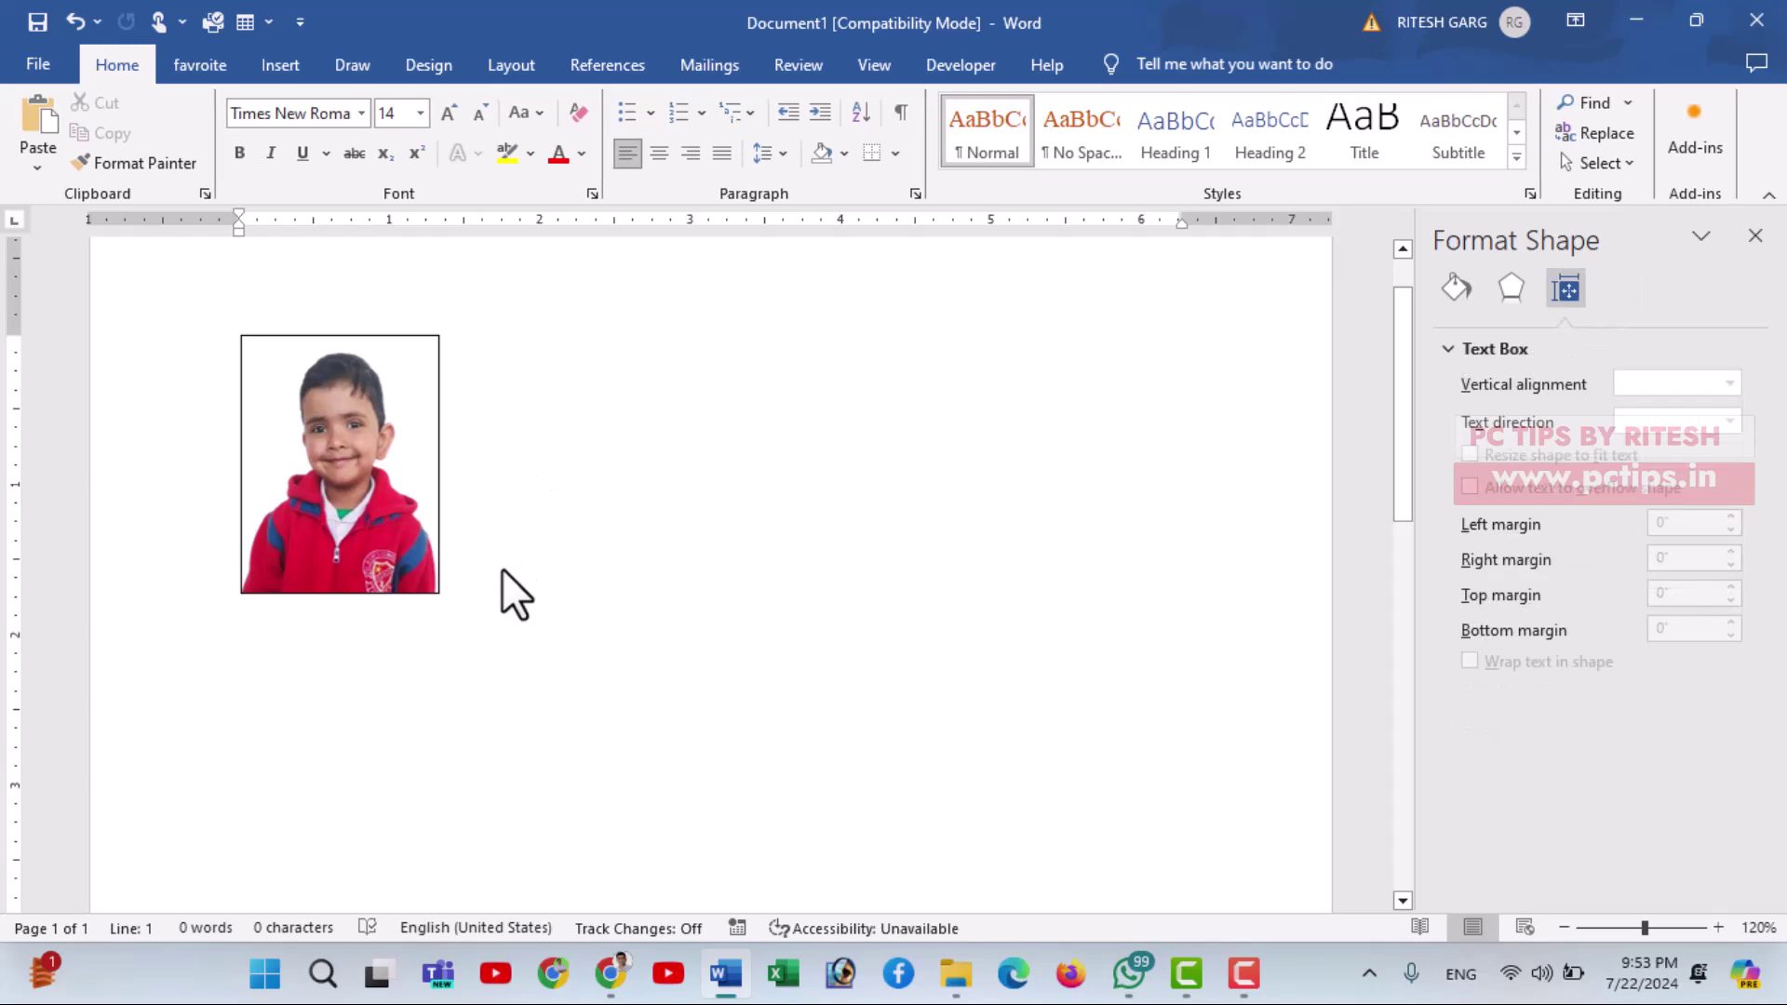
- Set the photo's layout to Square wrapping and drag it into the page's top-left corner
{"action": "scroll", "coordinate": [500, 582], "scroll_direction": "down", "scroll_amount": 2, "text": "ctrl"}
{"action": "scroll", "coordinate": [493, 590], "scroll_direction": "down", "scroll_amount": 3, "text": "ctrl"}
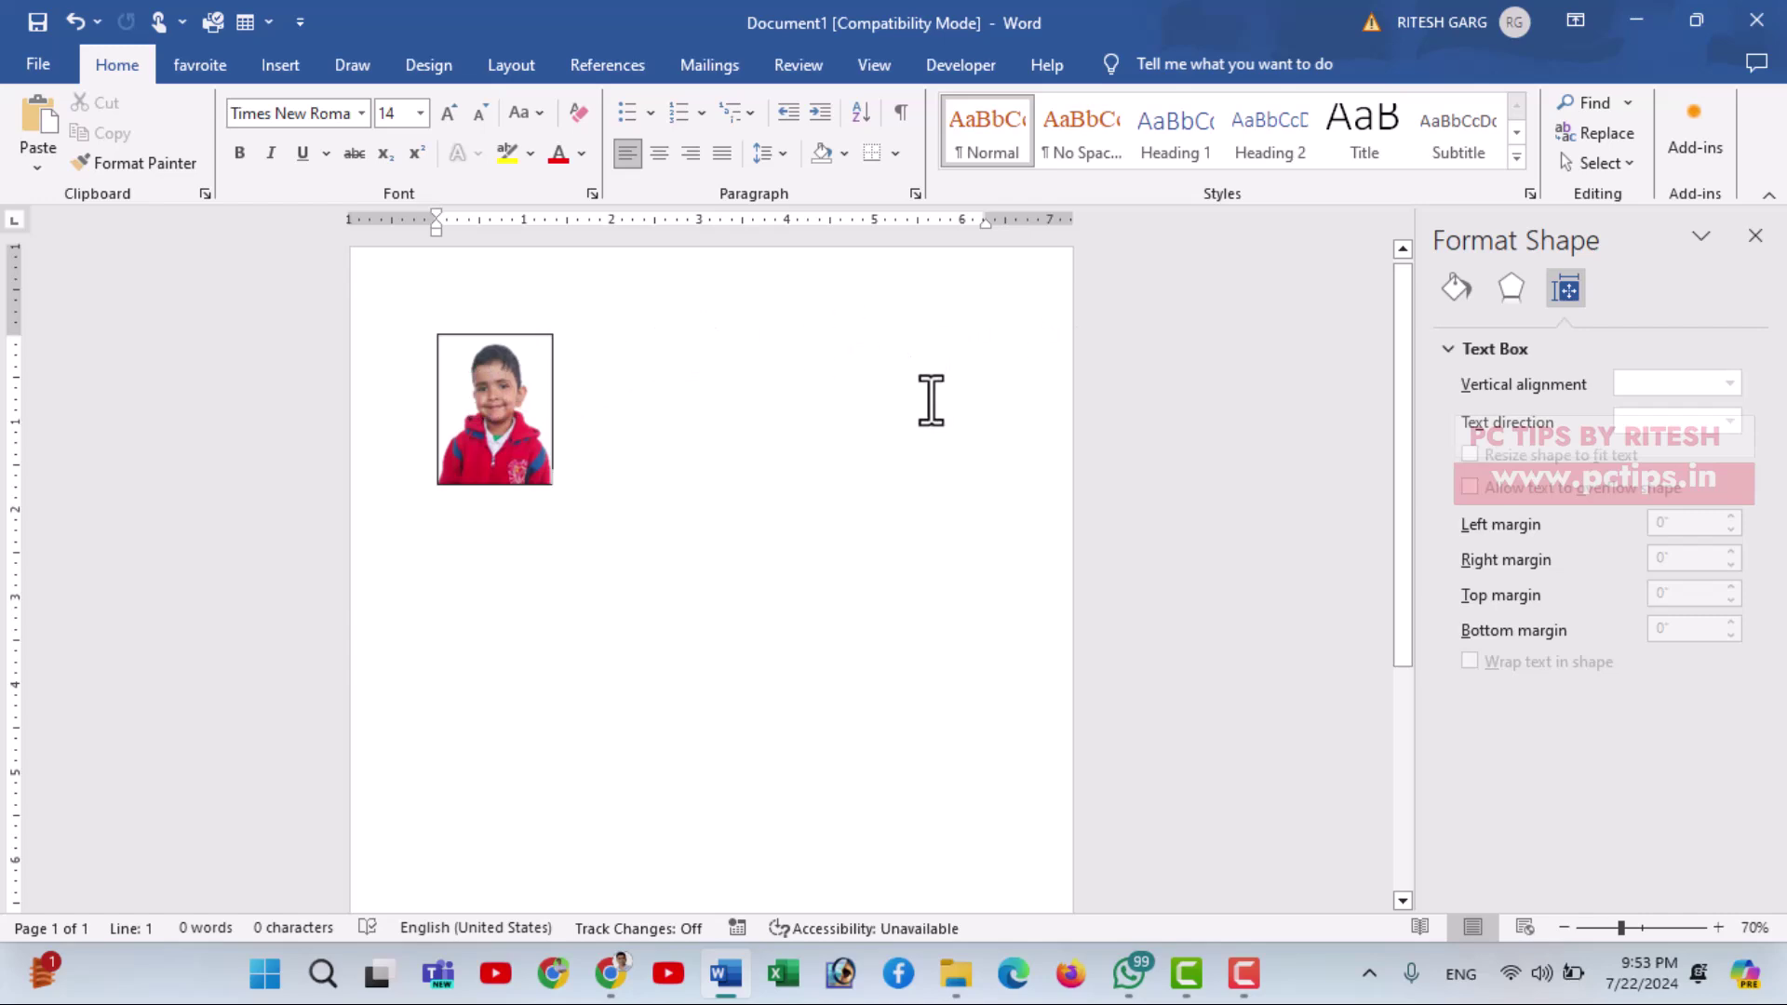
{"action": "left_click", "coordinate": [497, 406]}
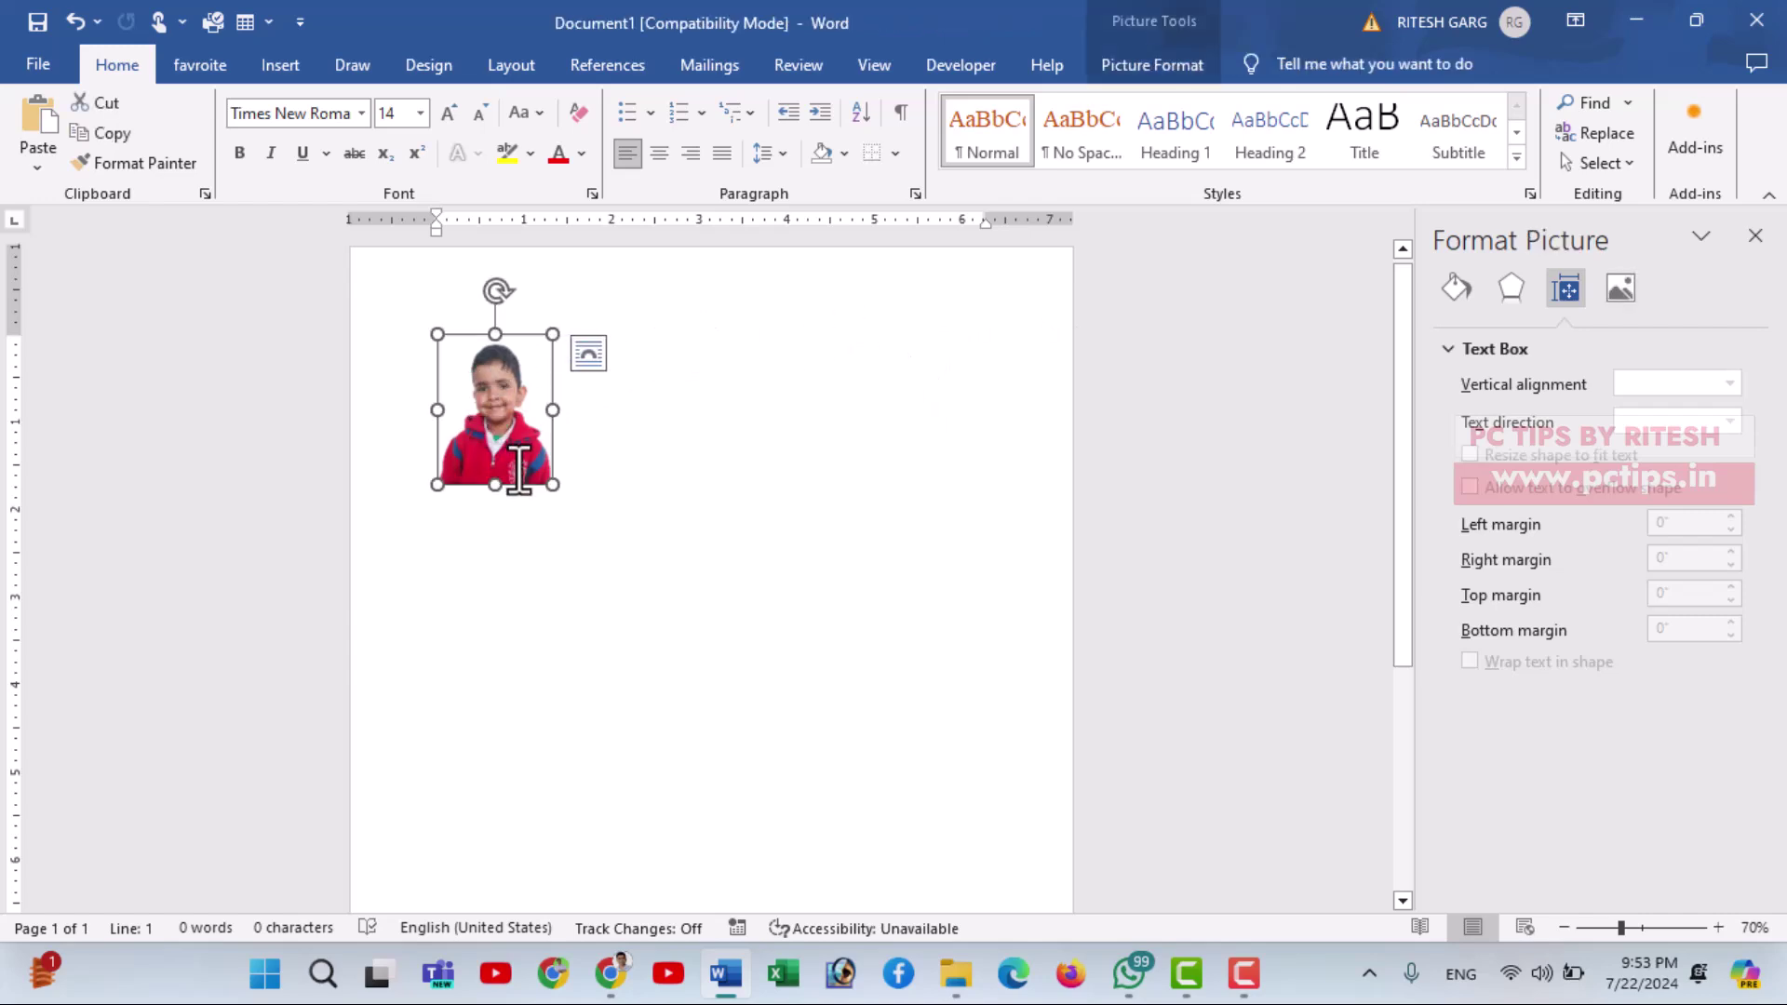
{"action": "left_click", "coordinate": [589, 355]}
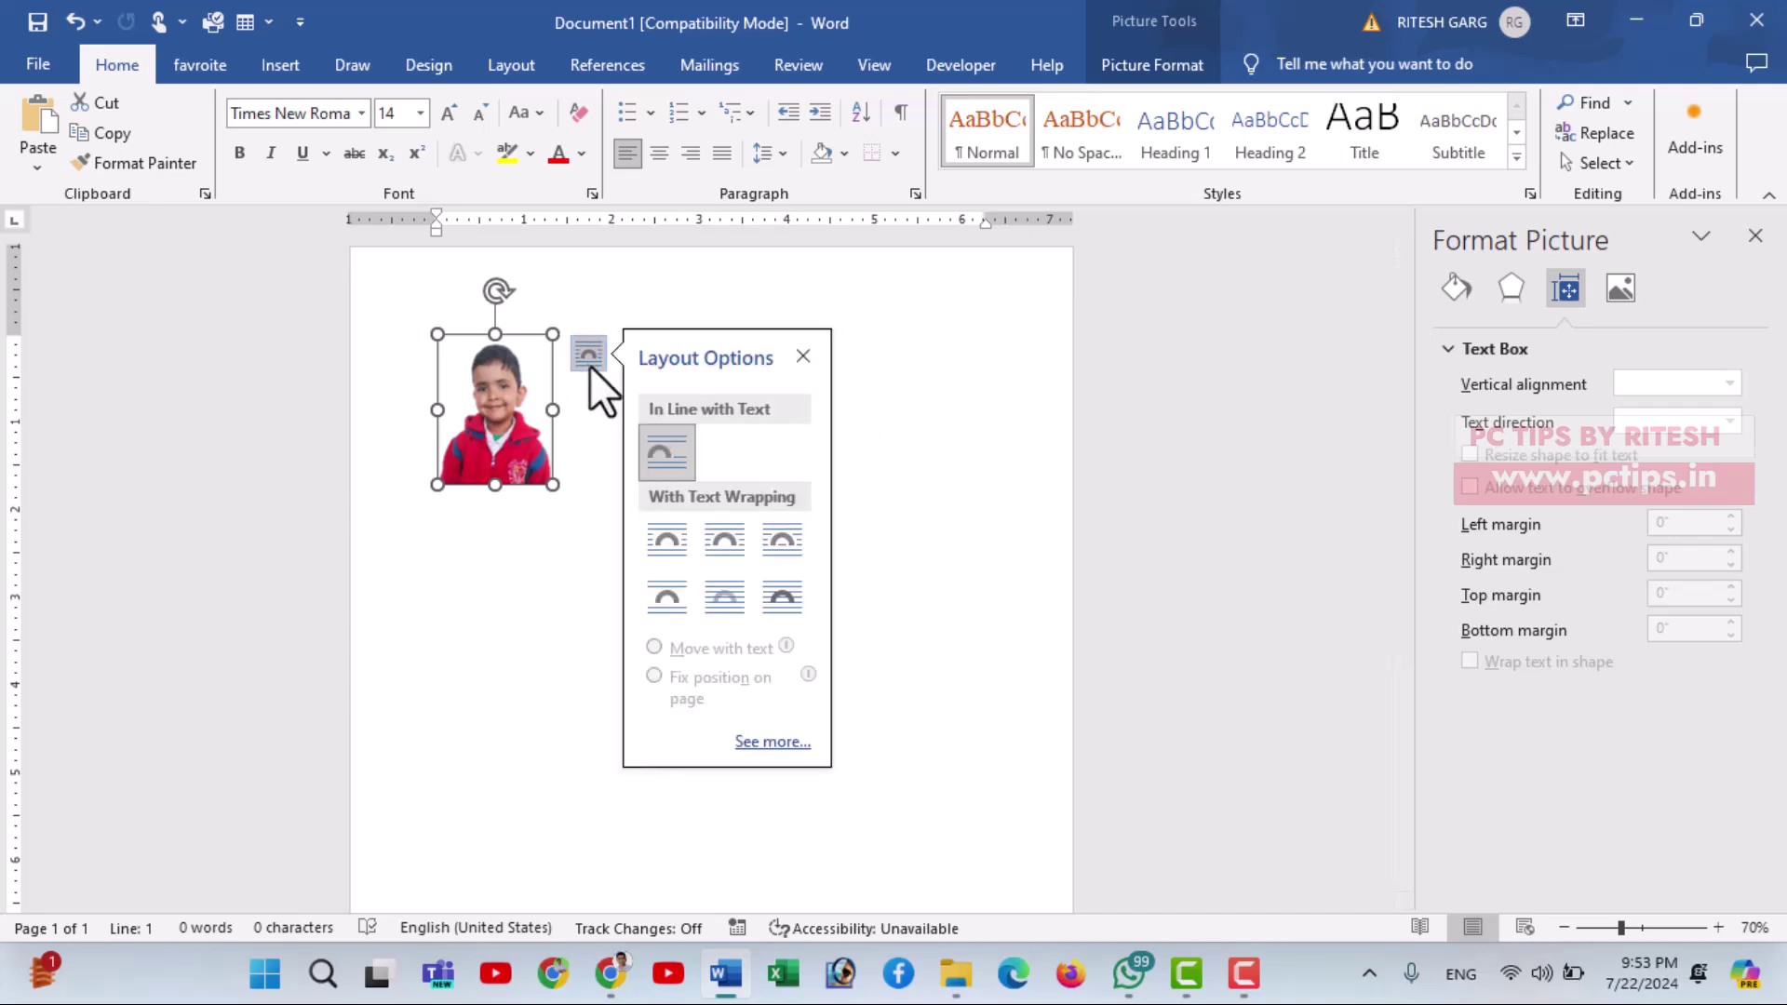
{"action": "left_click", "coordinate": [664, 538]}
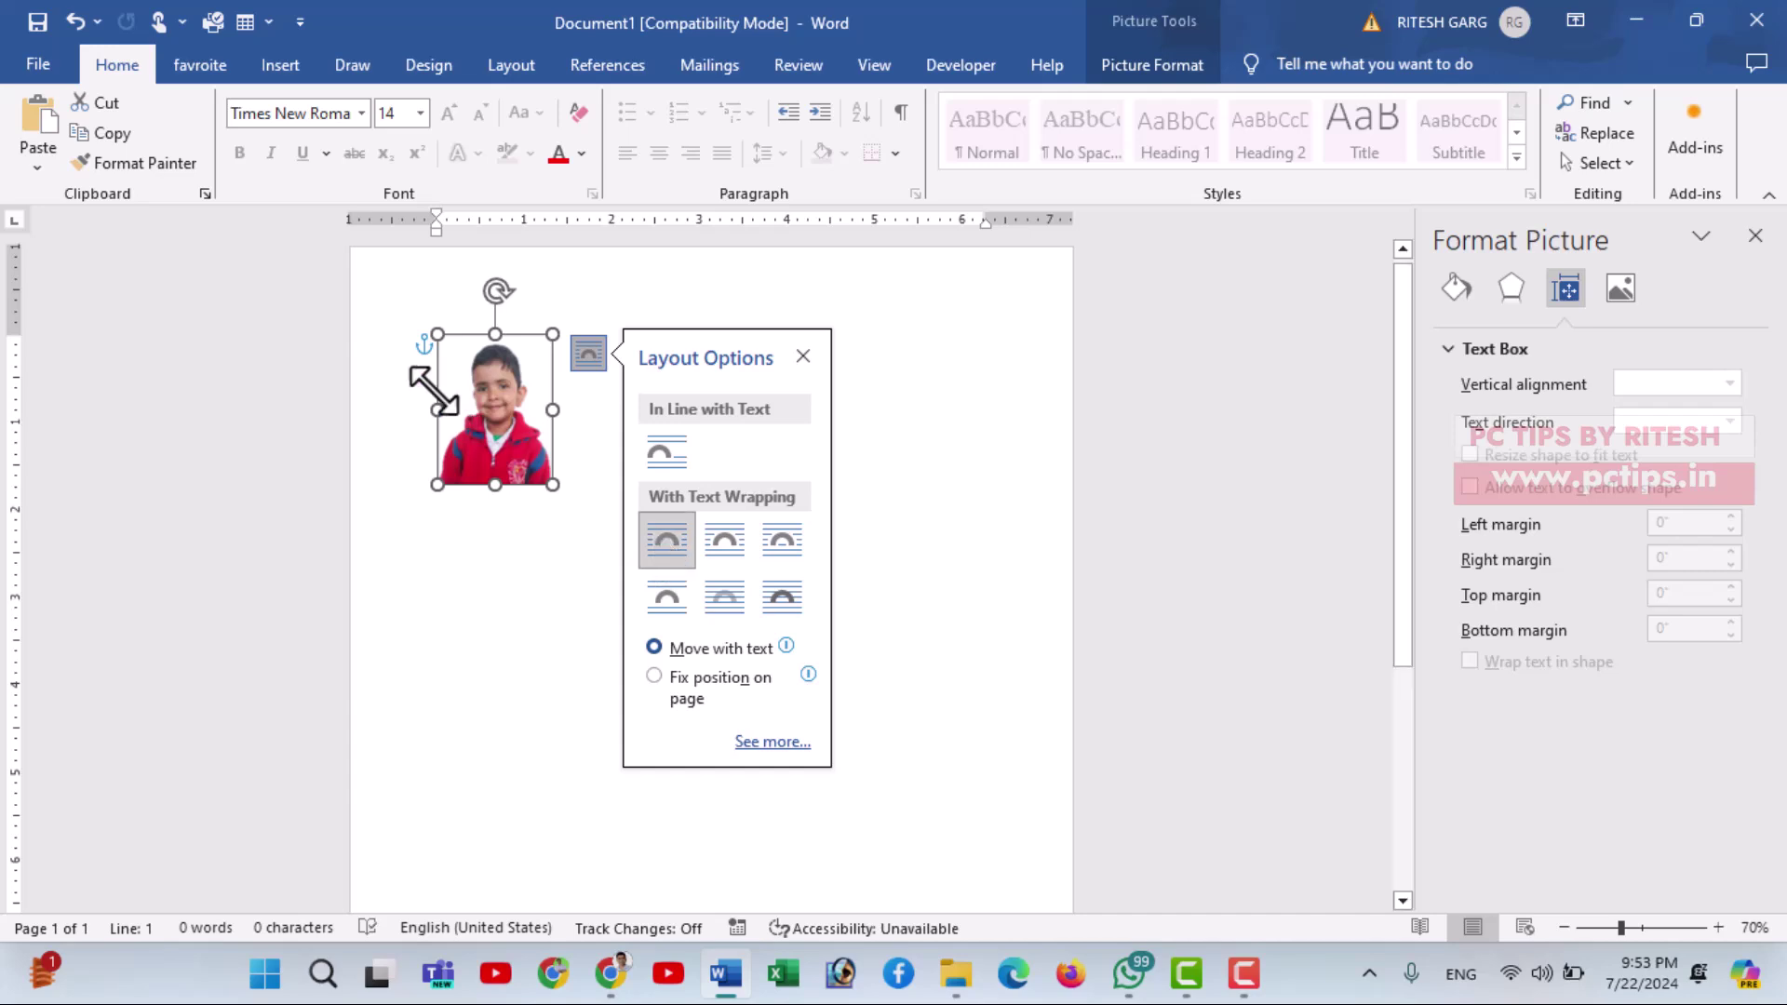
{"action": "left_click_drag", "start_coordinate": [433, 391], "coordinate": [423, 371]}
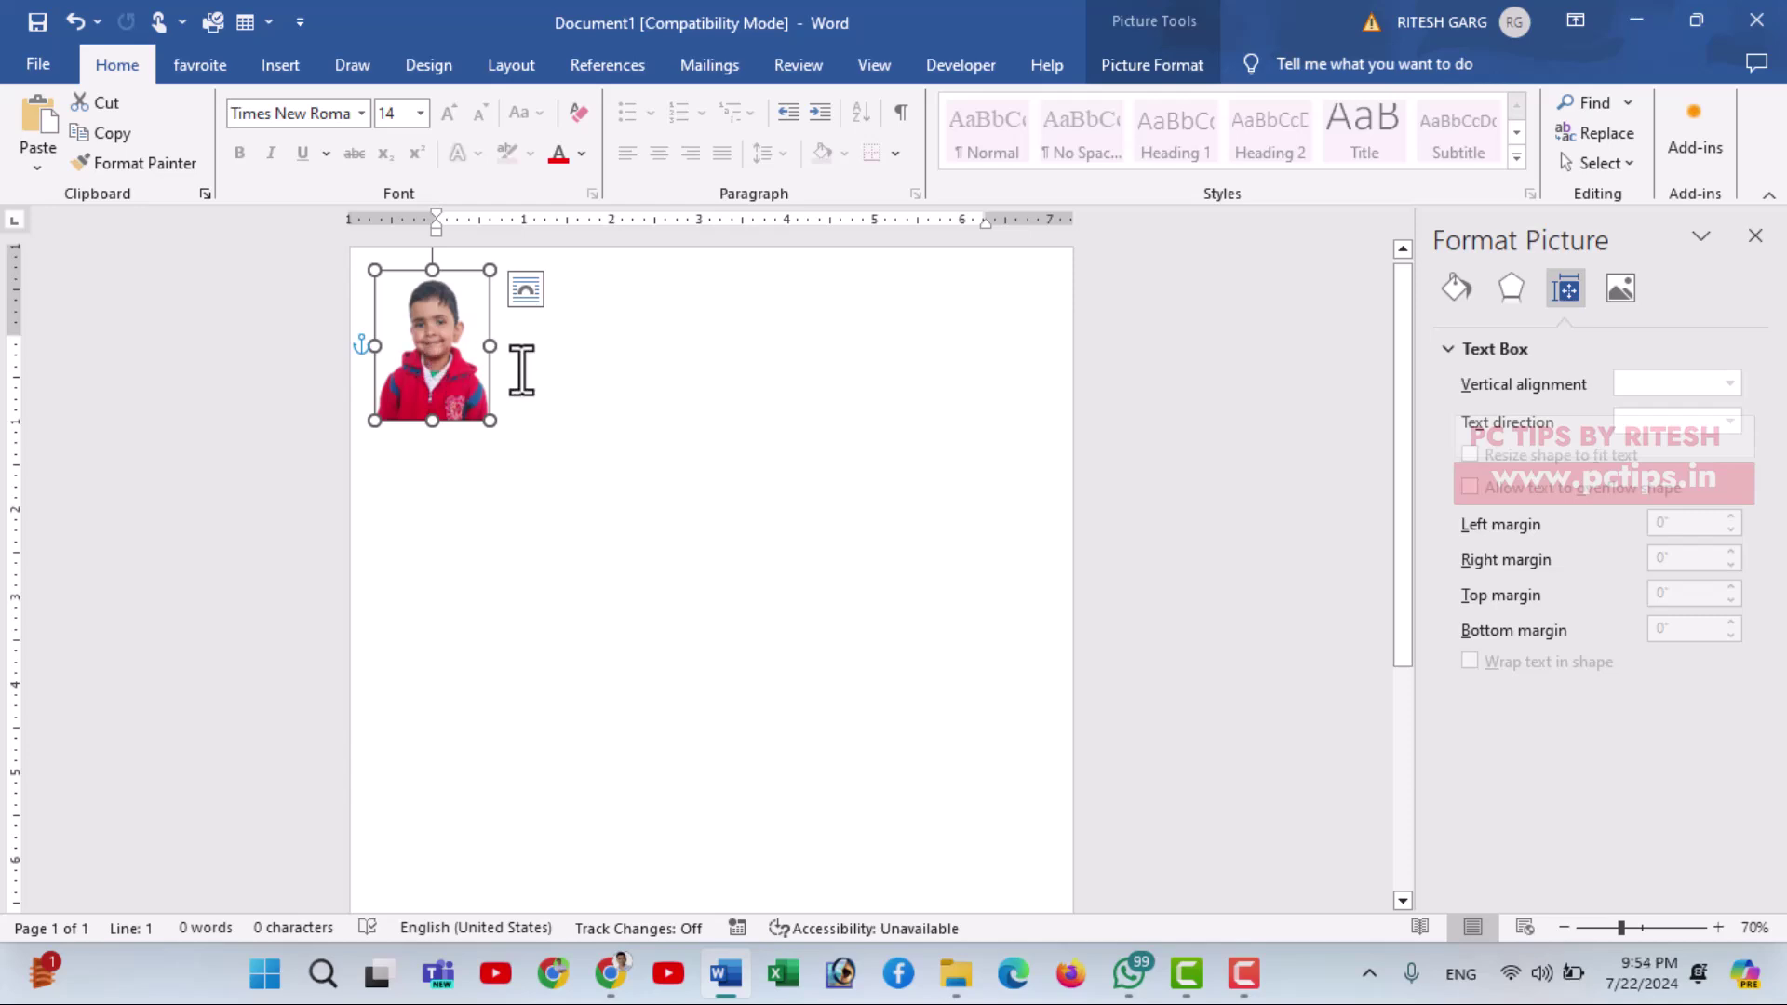
- Ctrl-drag copies of the bordered photo rightward until five identical photos line the top row
{"action": "left_click_drag", "start_coordinate": [488, 373], "coordinate": [421, 368]}
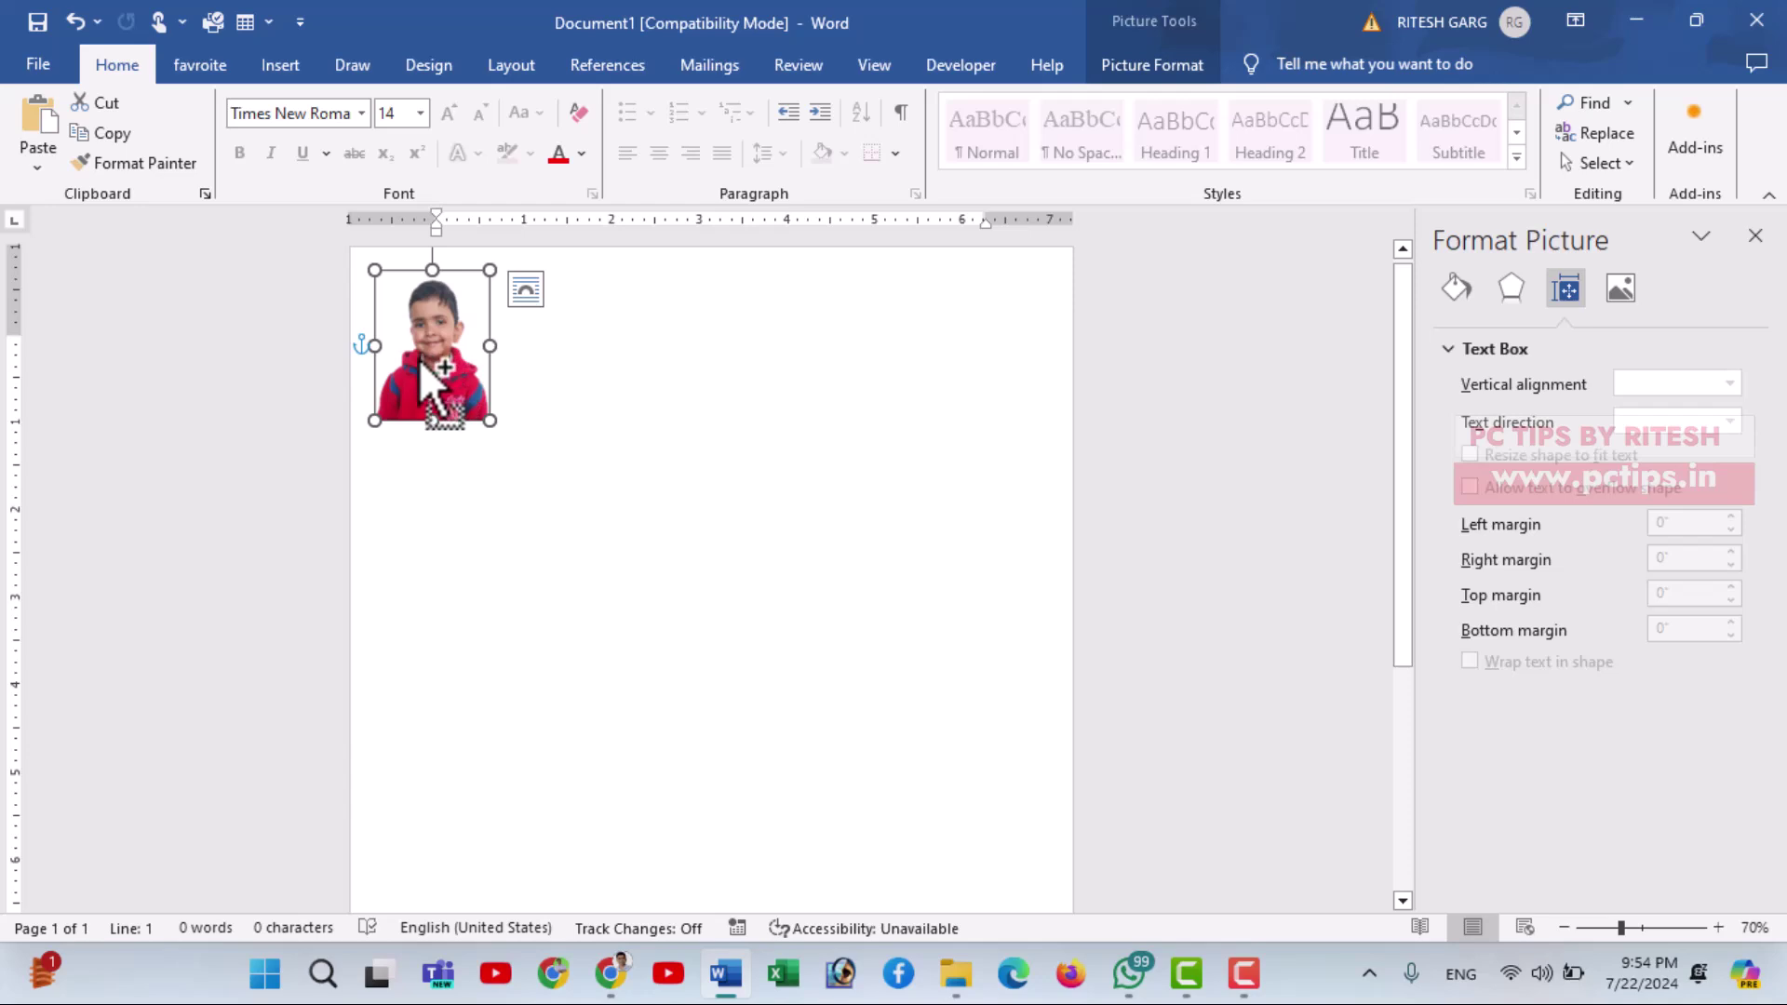
{"action": "left_click_drag", "start_coordinate": [421, 368], "coordinate": [547, 368]}
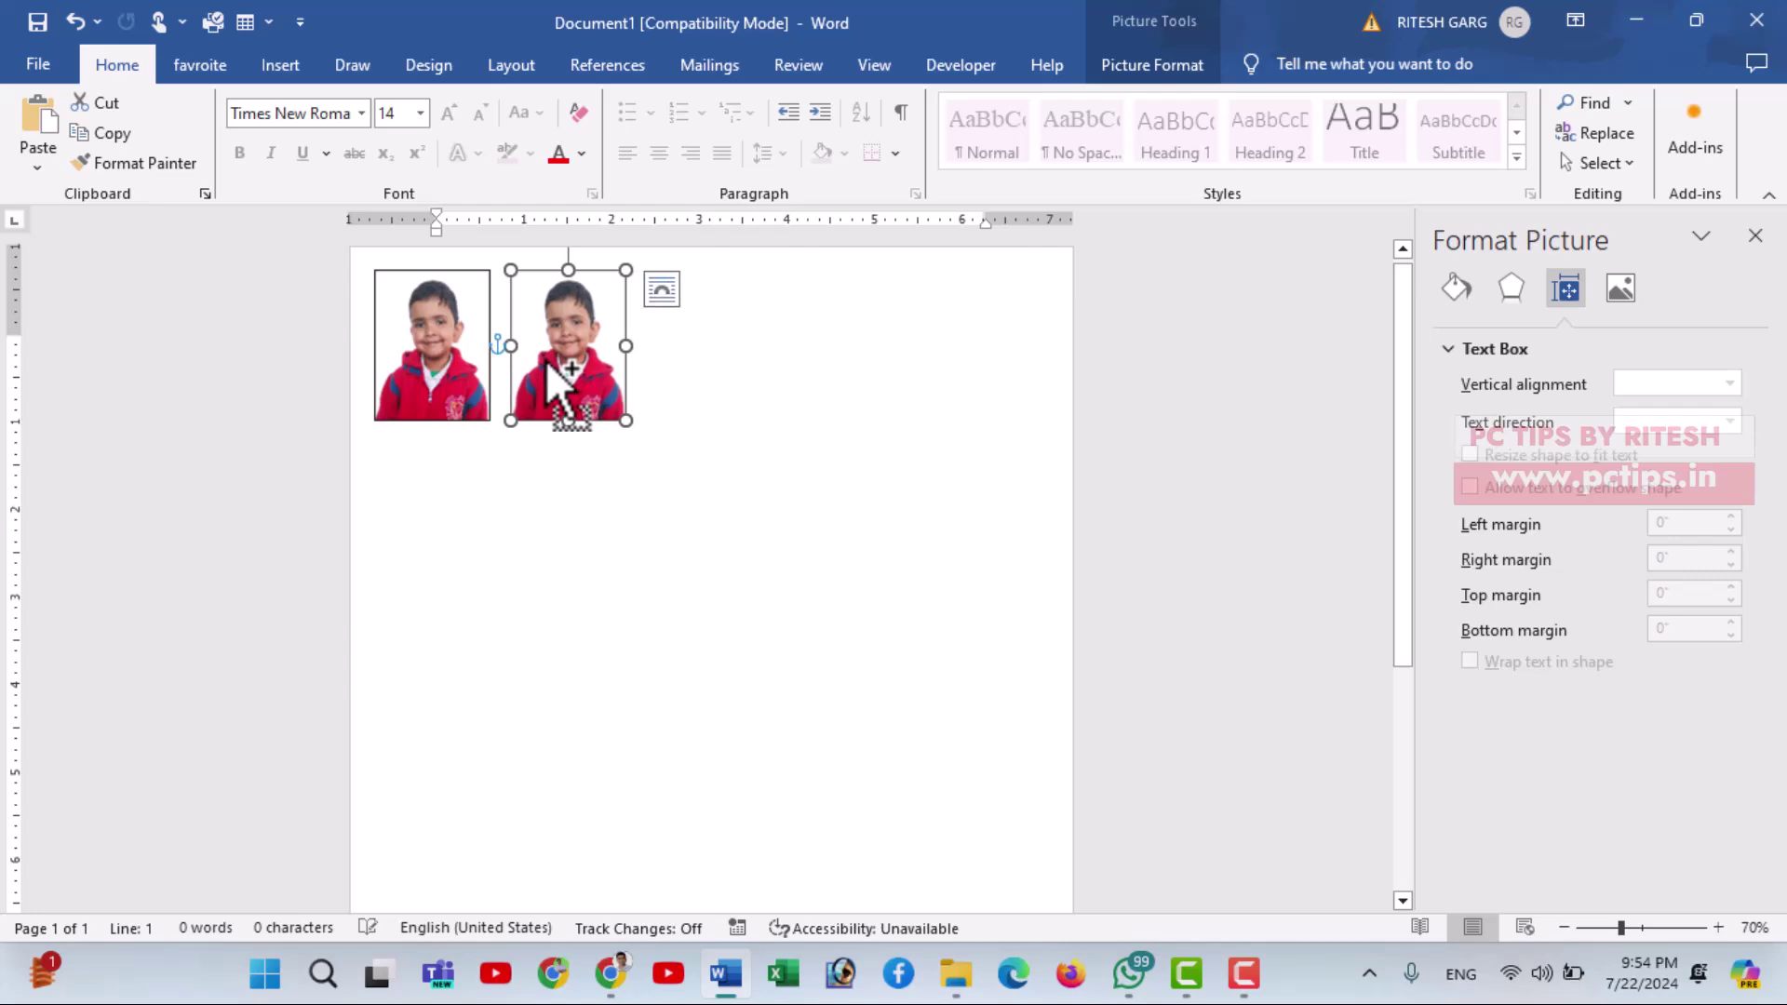
{"action": "mouse_move", "coordinate": [545, 362]}
{"action": "left_mouse_down"}
{"action": "mouse_move", "coordinate": [515, 387]}
{"action": "mouse_move", "coordinate": [430, 359]}
{"action": "left_mouse_up"}
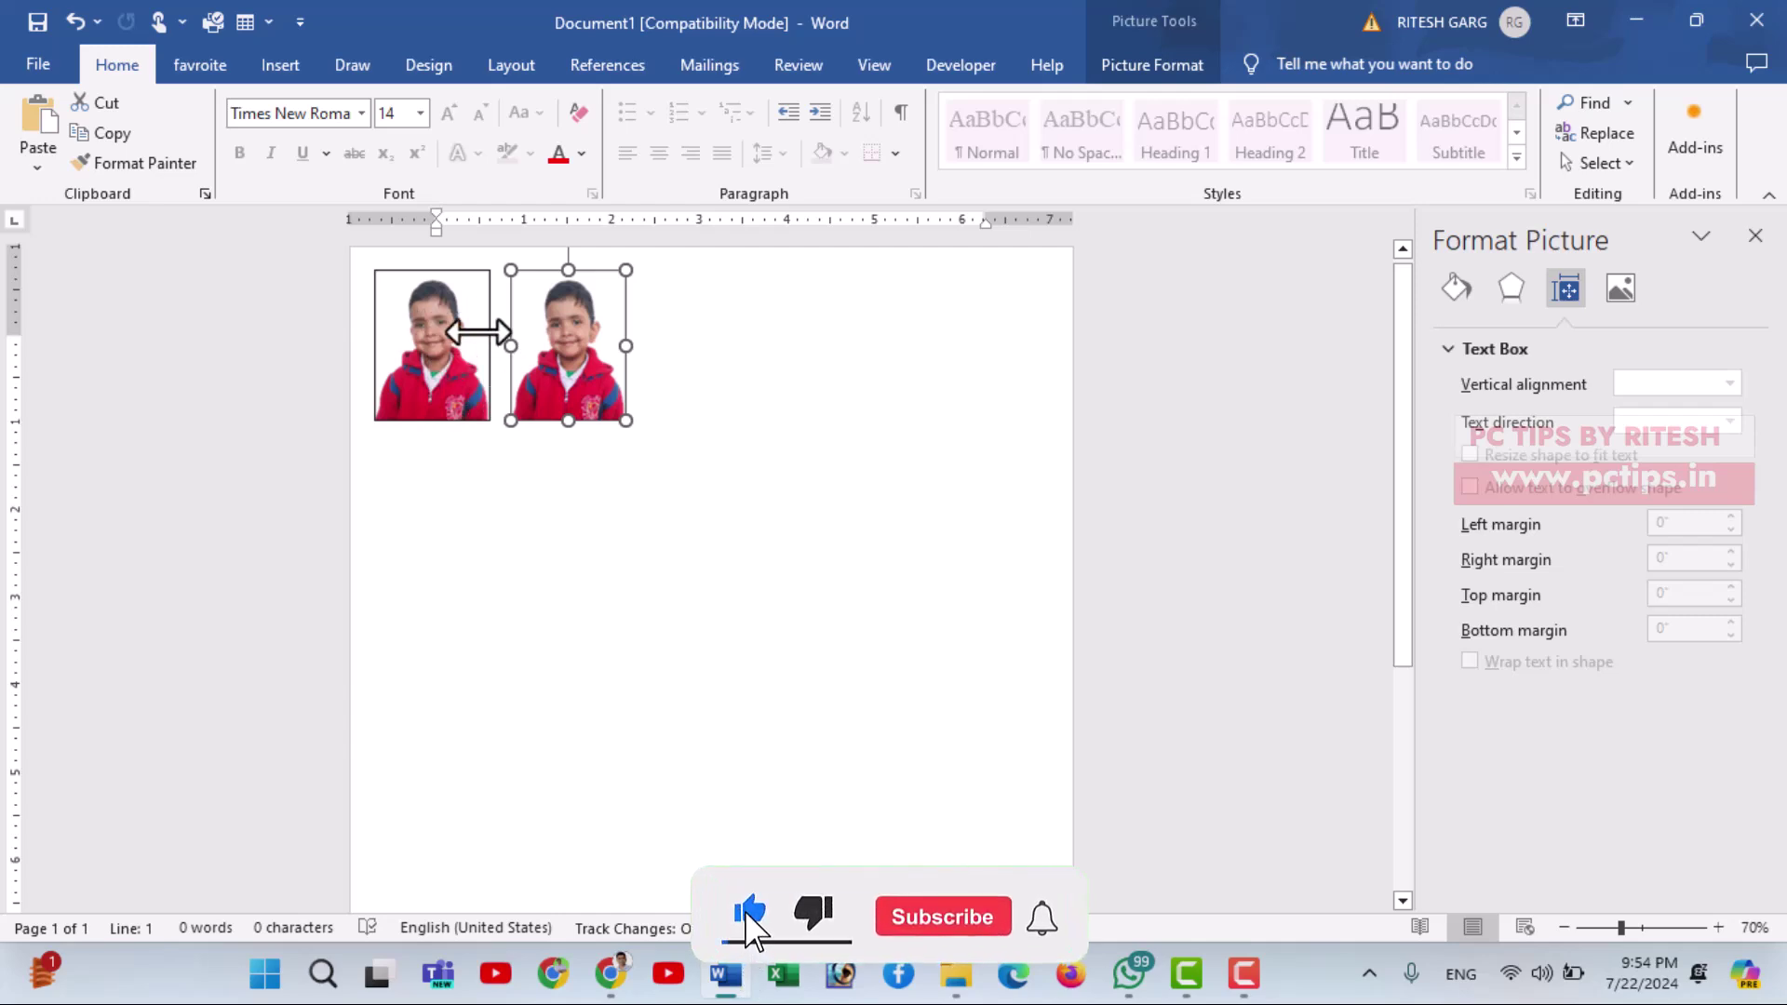
{"action": "mouse_move", "coordinate": [579, 300]}
{"action": "left_mouse_down"}
{"action": "mouse_move", "coordinate": [572, 391]}
{"action": "mouse_move", "coordinate": [804, 367]}
{"action": "left_mouse_up"}
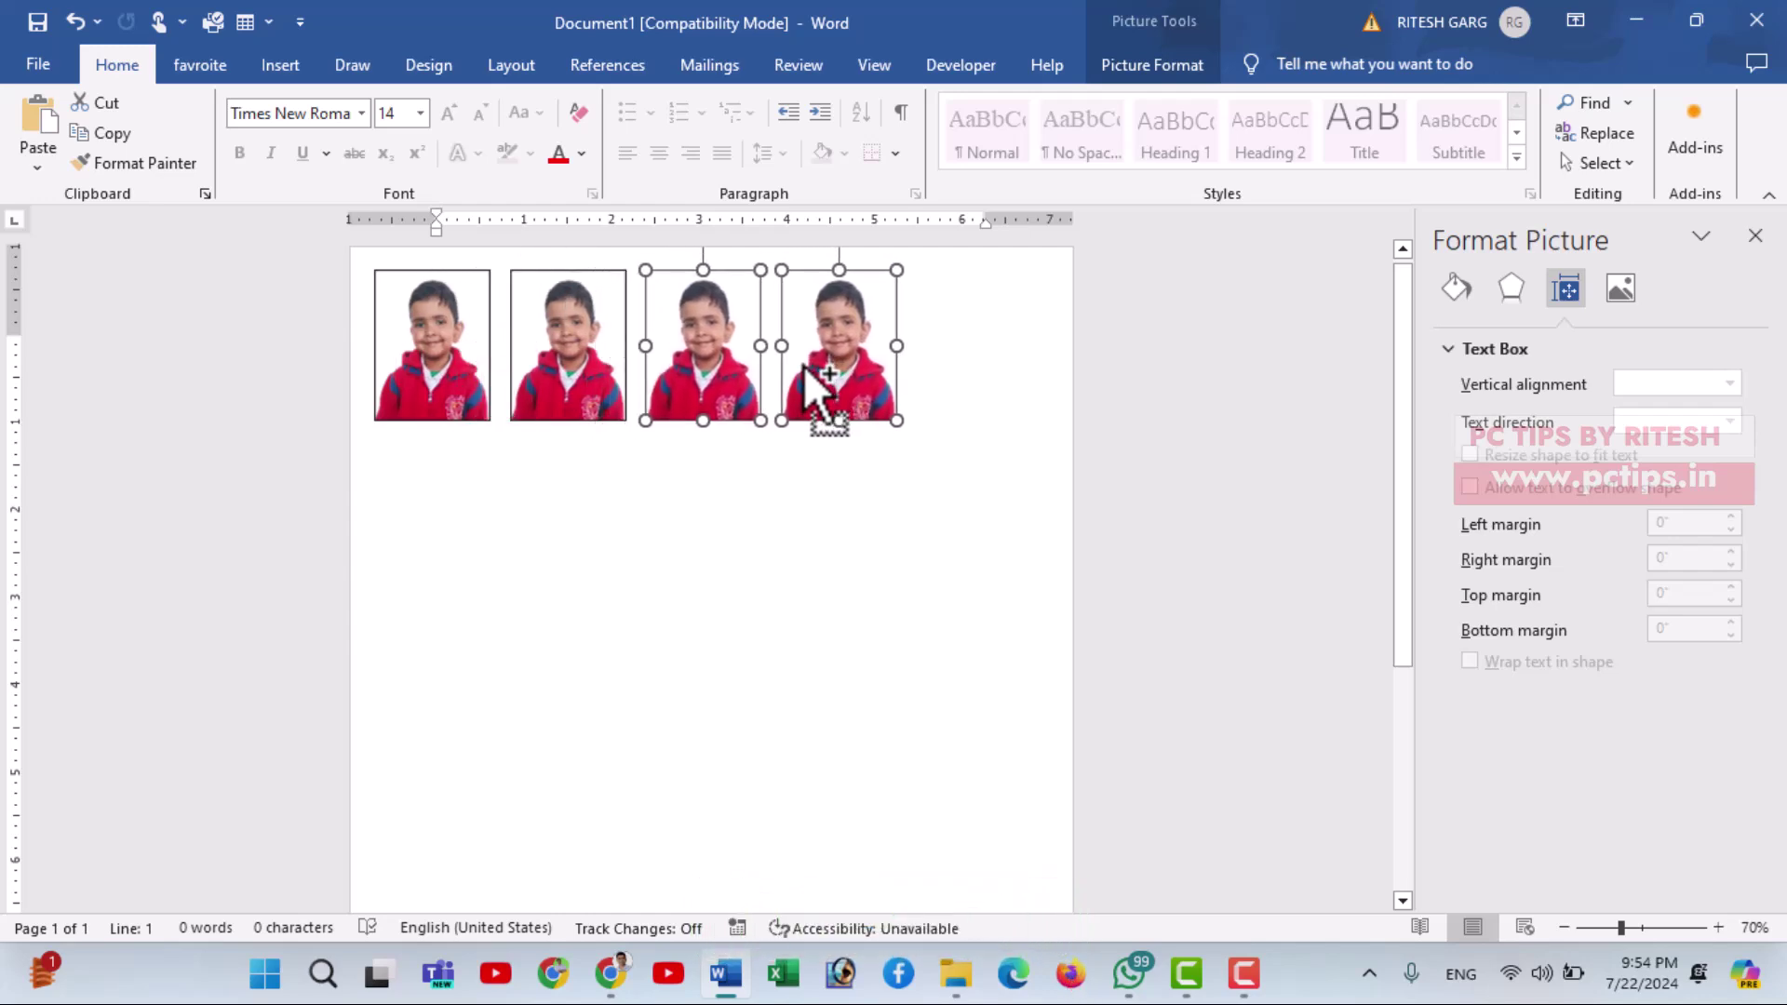
{"action": "left_click", "coordinate": [902, 479]}
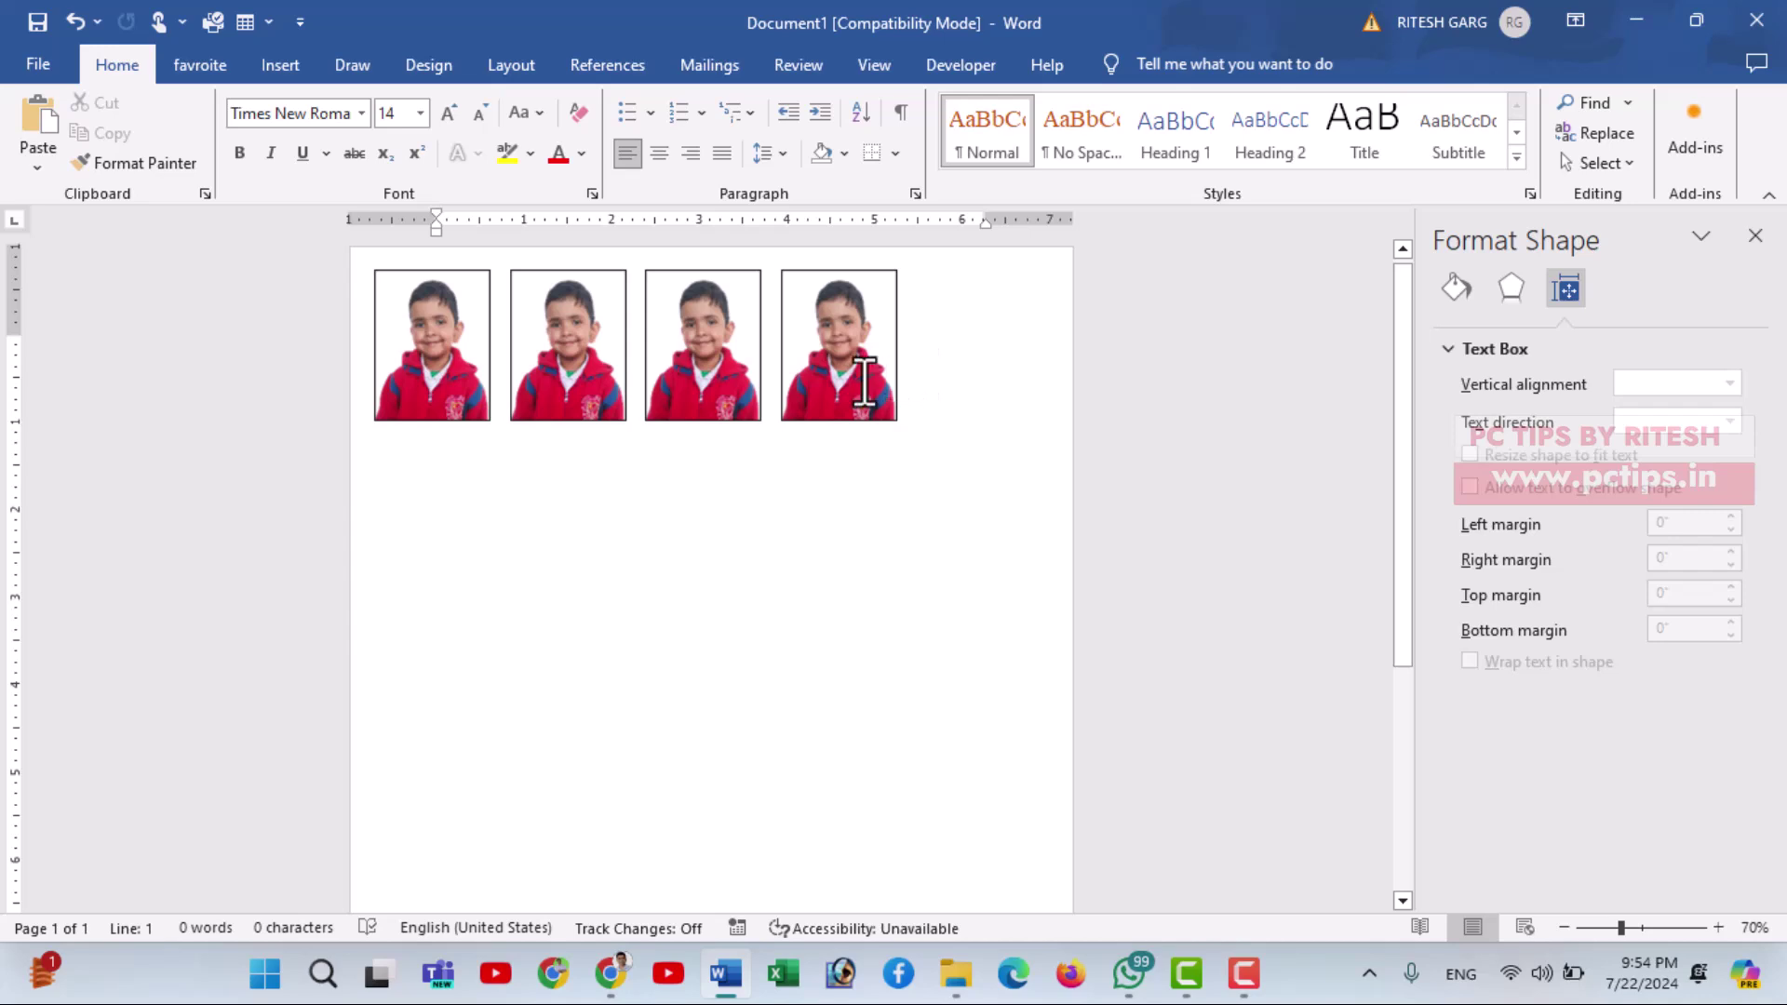
{"action": "left_click", "coordinate": [863, 383]}
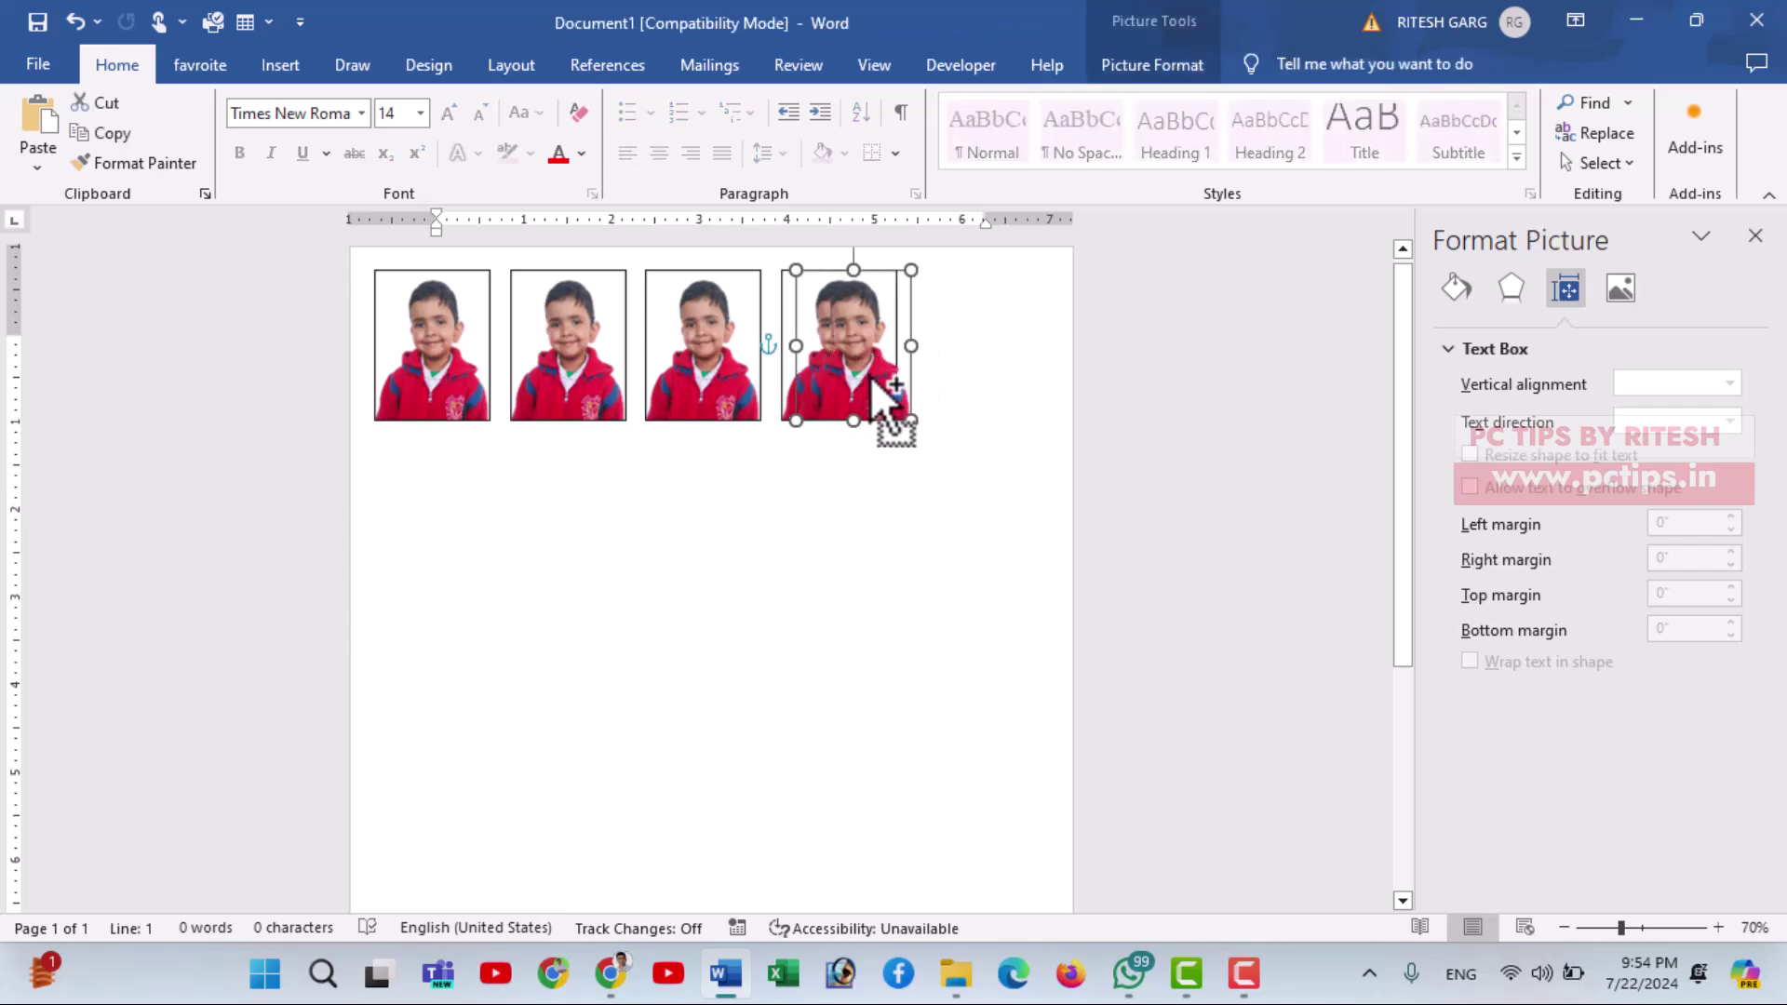
{"action": "mouse_move", "coordinate": [847, 377]}
{"action": "left_mouse_down"}
{"action": "mouse_move", "coordinate": [968, 386]}
{"action": "mouse_move", "coordinate": [972, 409]}
{"action": "left_mouse_up"}
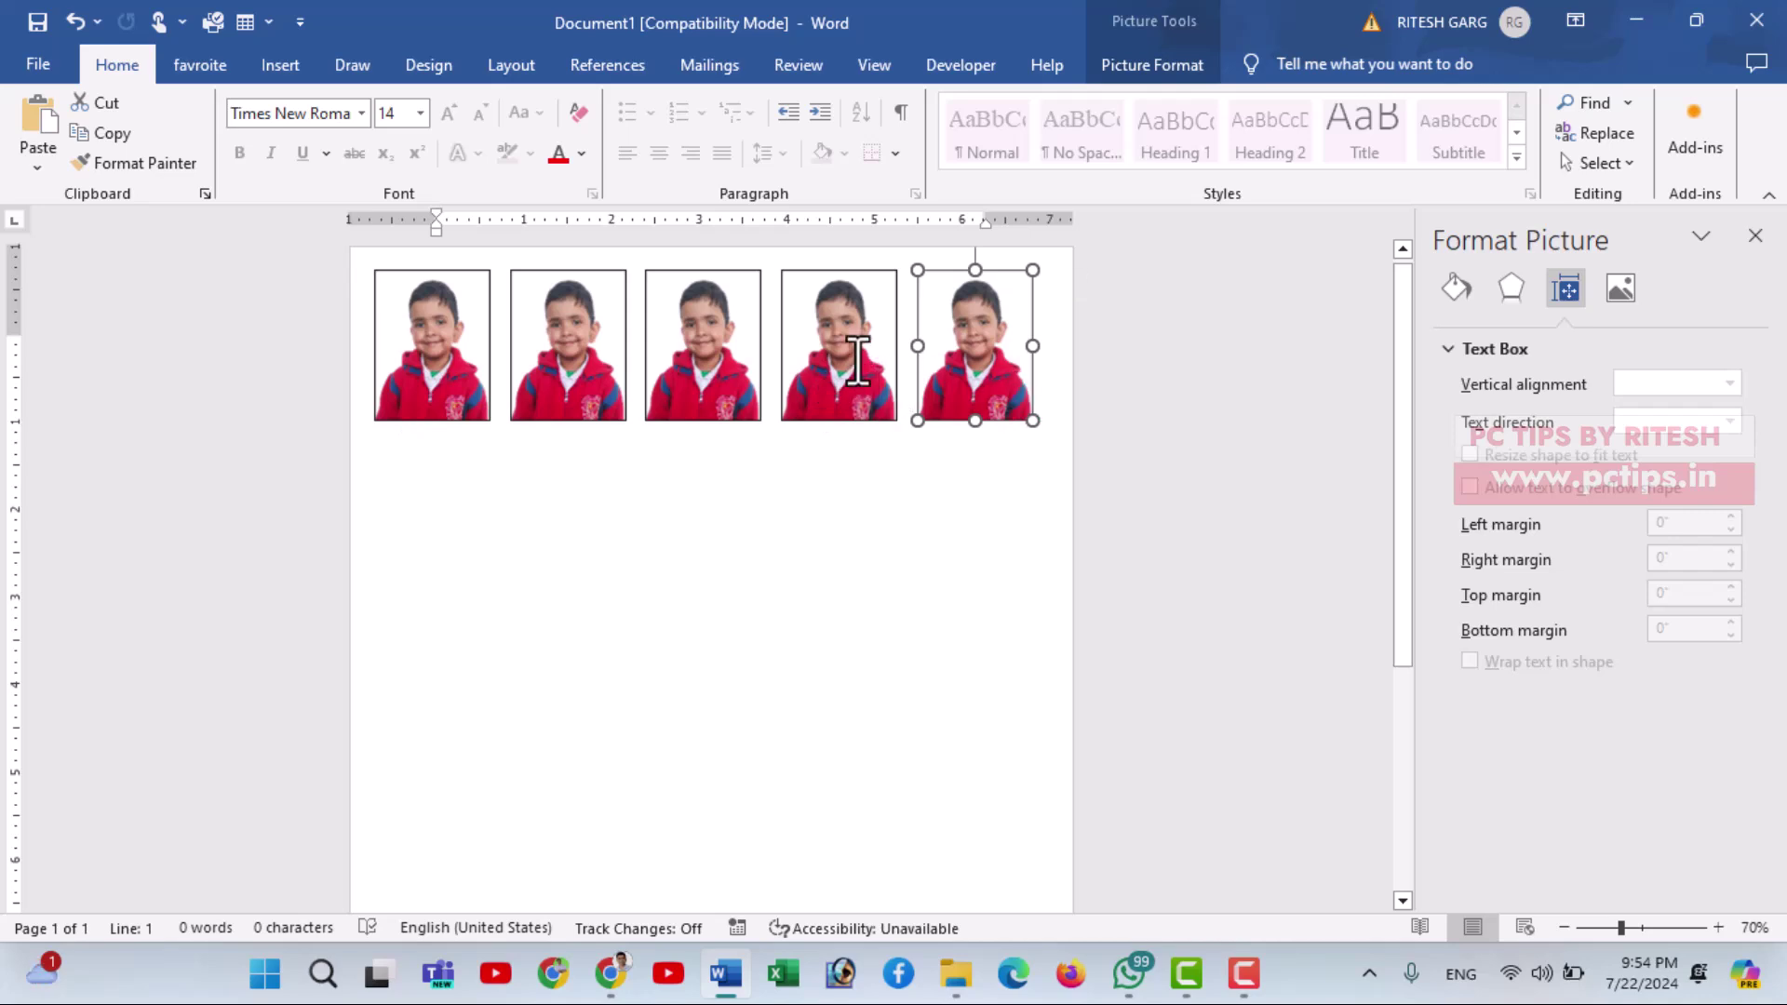
{"action": "left_click", "coordinate": [680, 349], "text": "ctrl"}
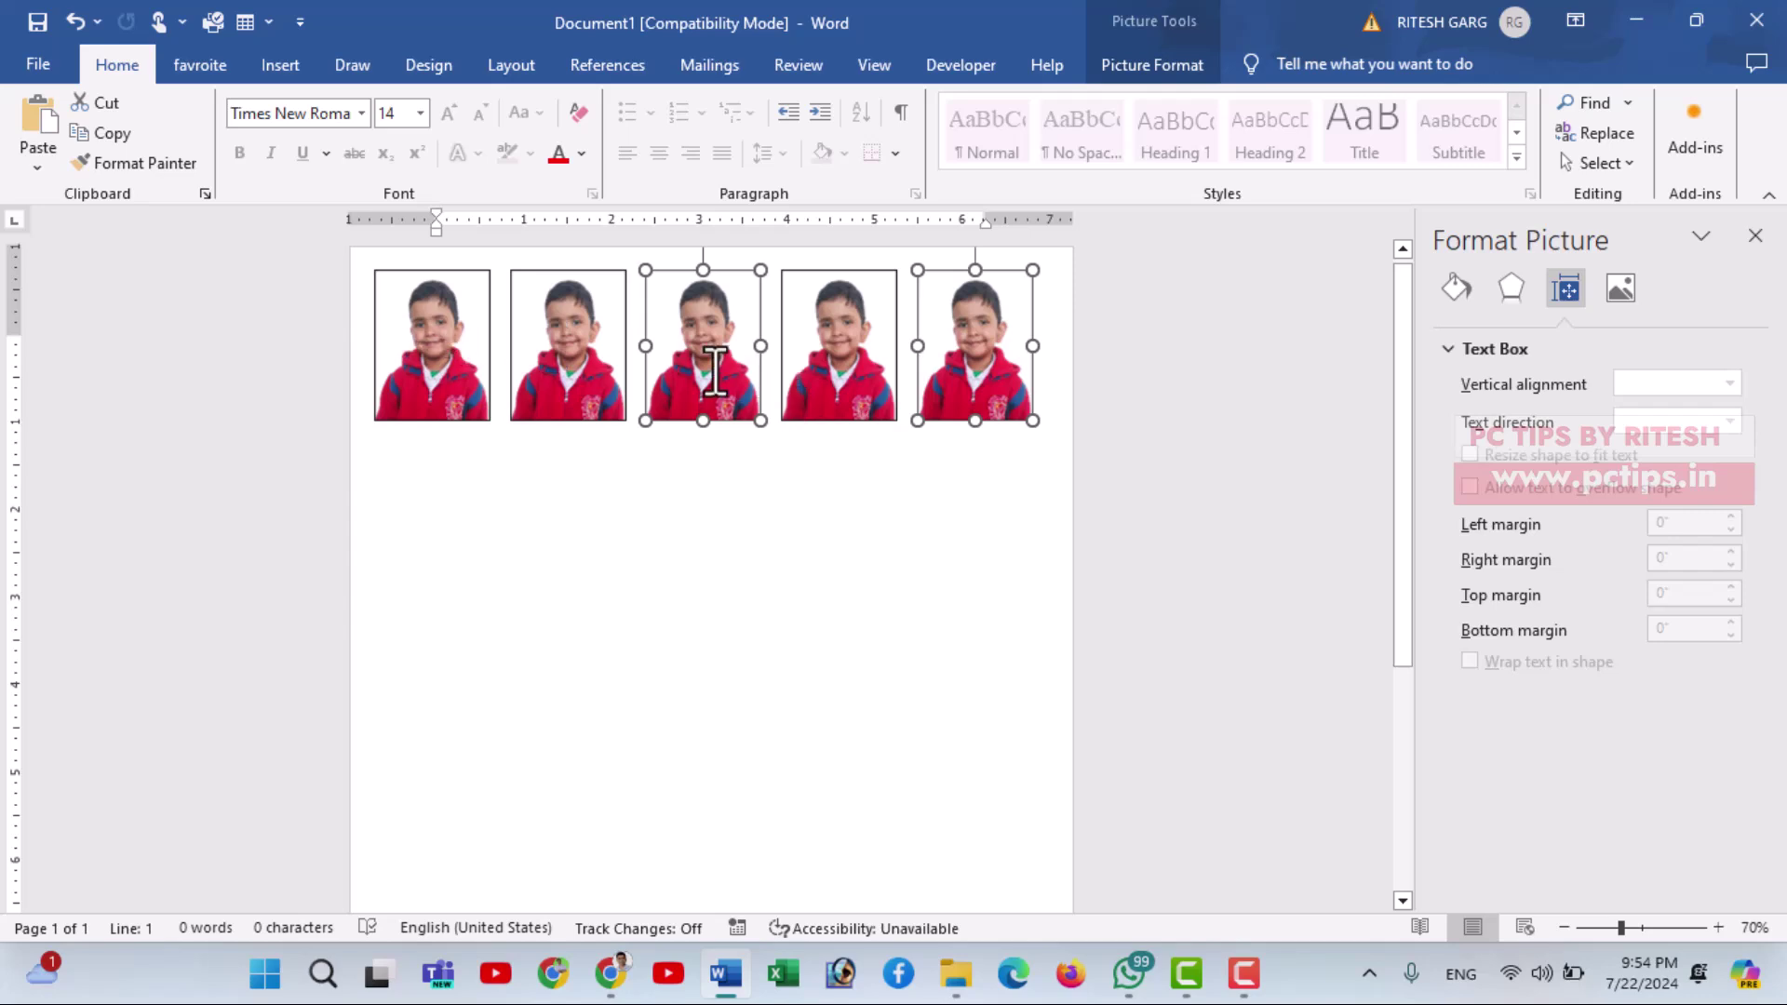
- Copy the row of five photos downward to create a second and third row
{"action": "left_click_drag", "start_coordinate": [704, 365], "coordinate": [696, 521]}
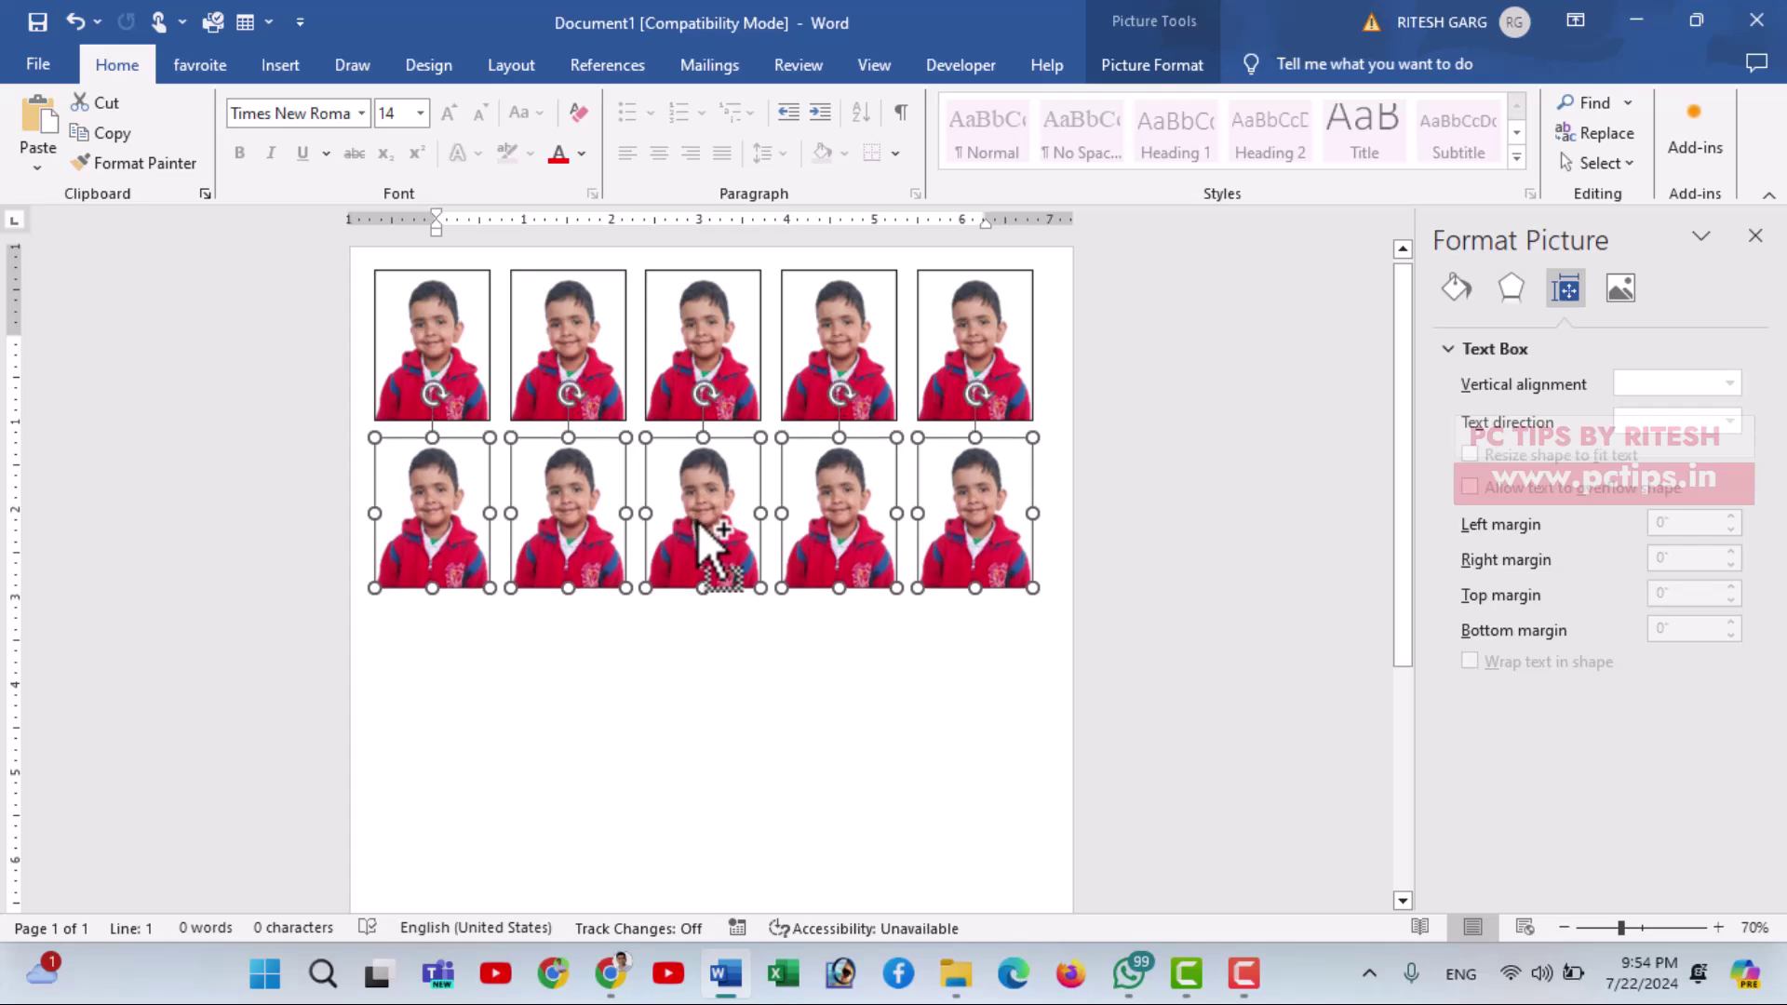
{"action": "scroll", "coordinate": [908, 508], "scroll_direction": "down", "scroll_amount": 2}
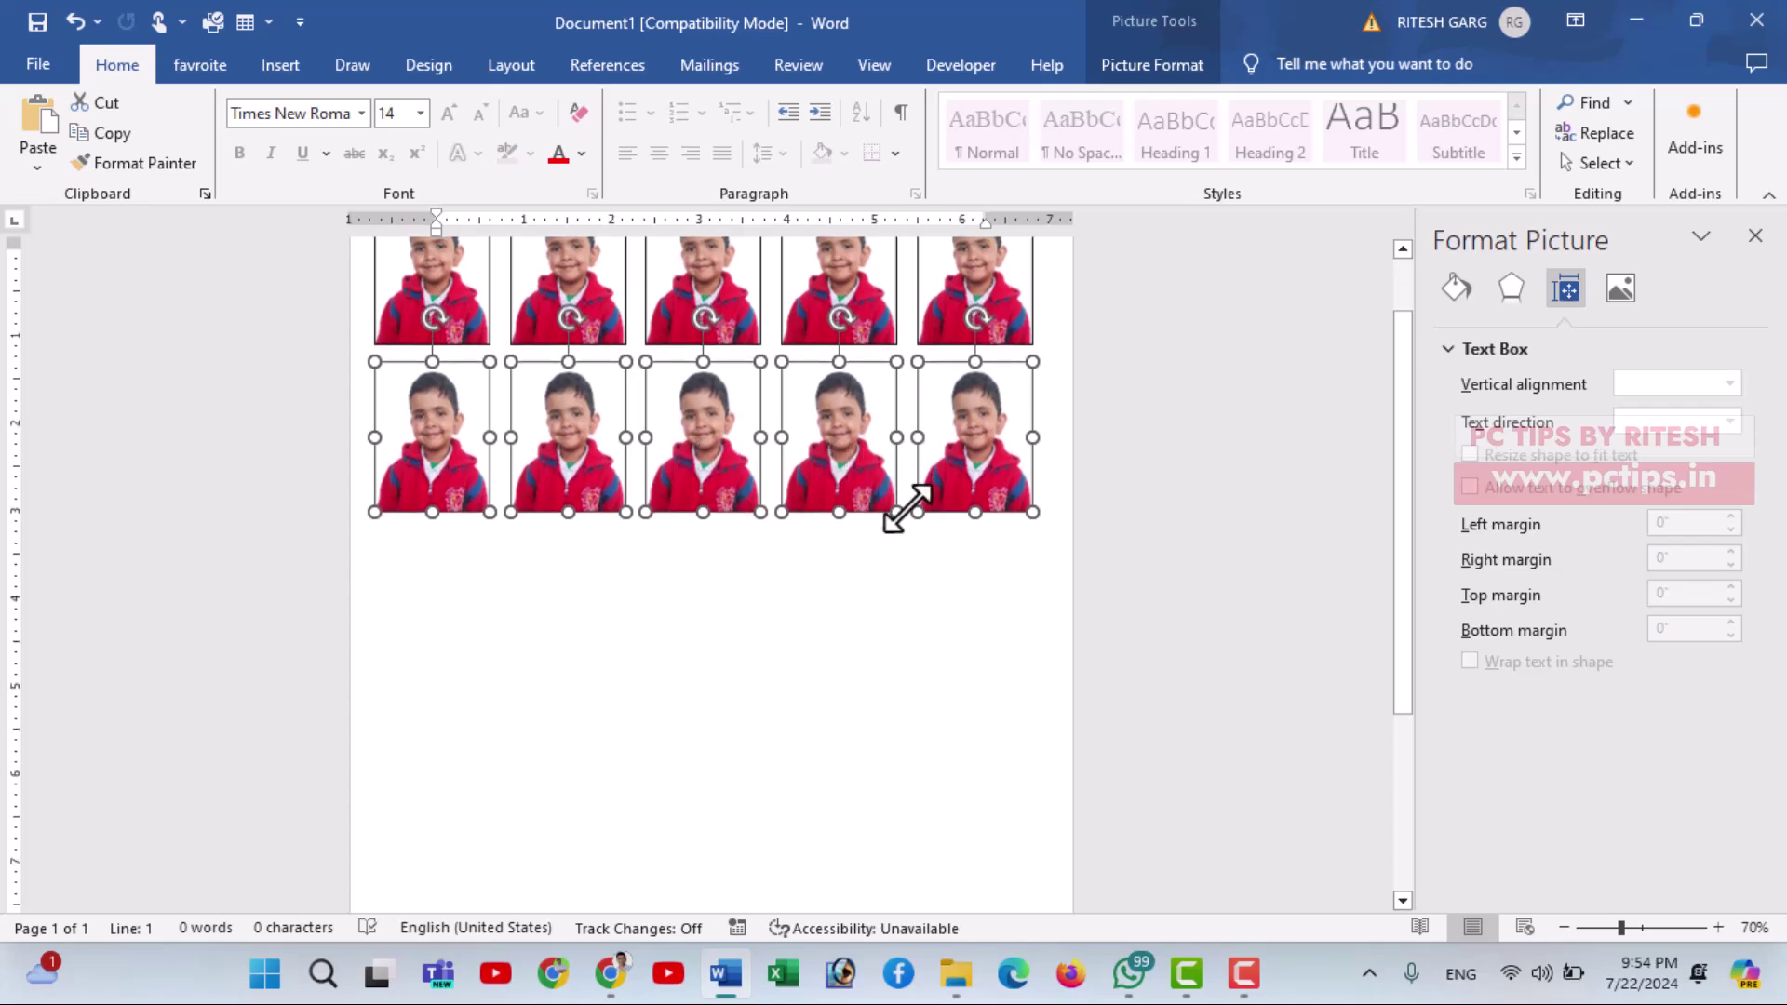
{"action": "scroll", "coordinate": [875, 465], "scroll_direction": "down", "scroll_amount": 1}
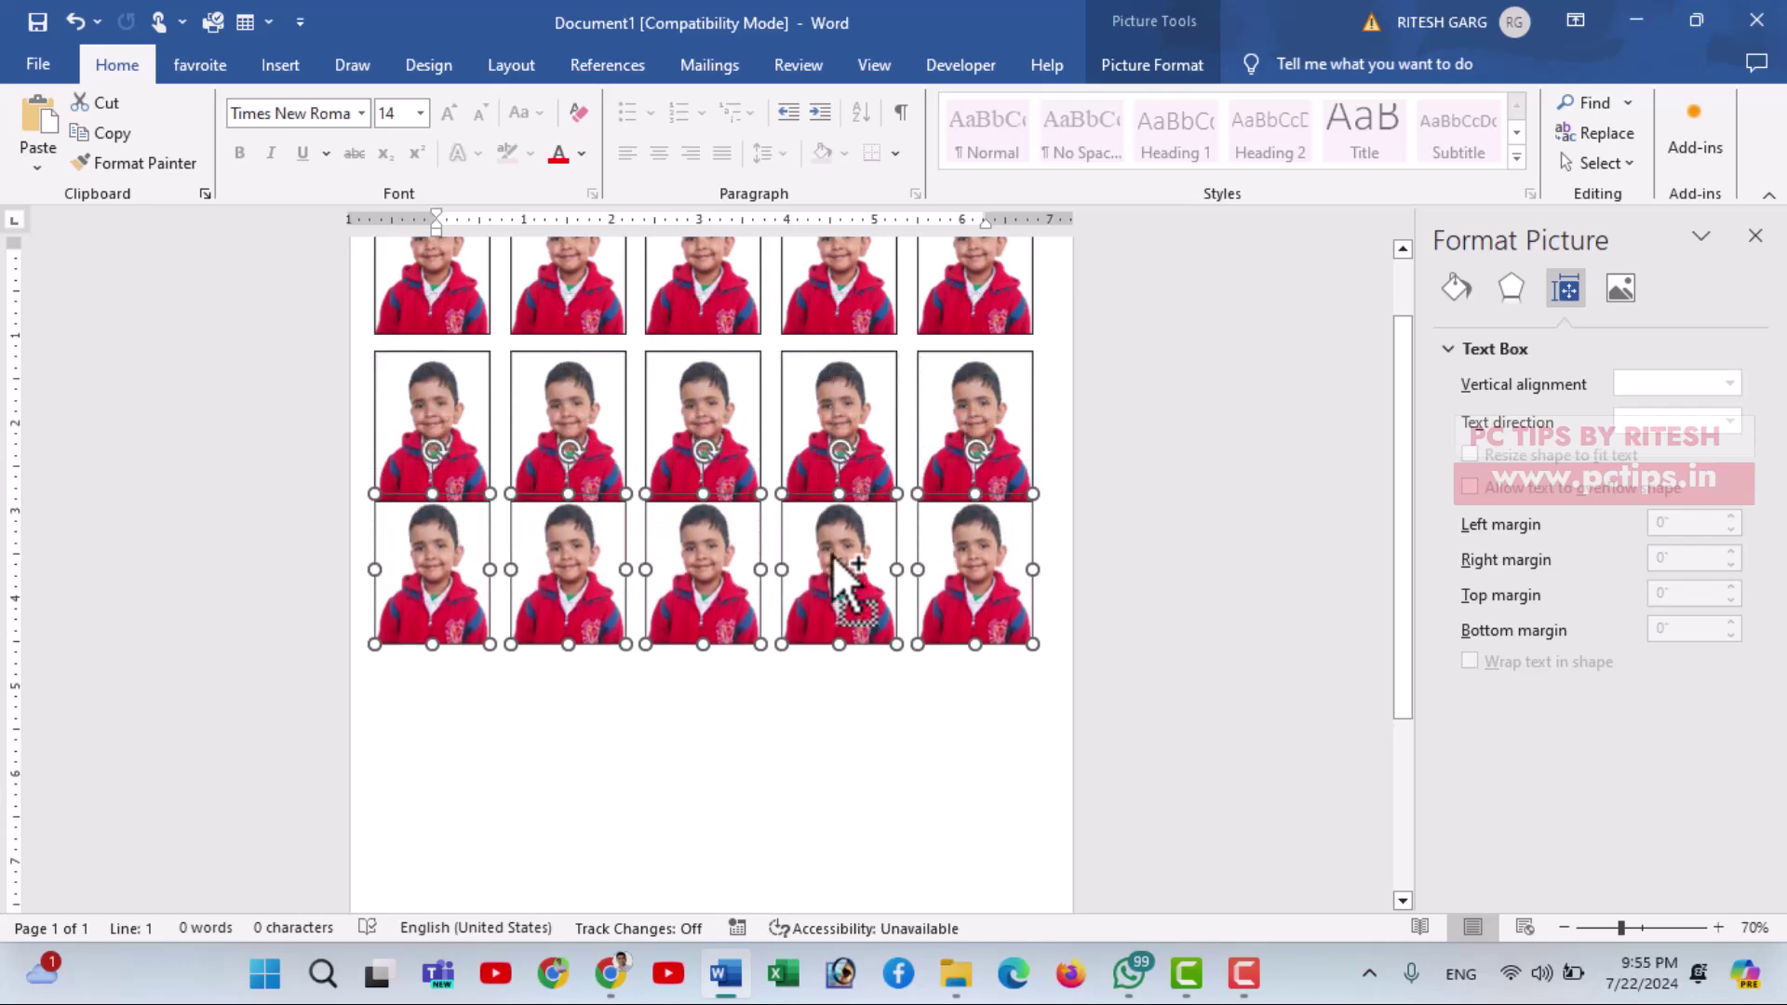
{"action": "left_click_drag", "start_coordinate": [837, 418], "coordinate": [831, 578]}
{"action": "scroll", "coordinate": [841, 587], "scroll_direction": "down", "scroll_amount": 2}
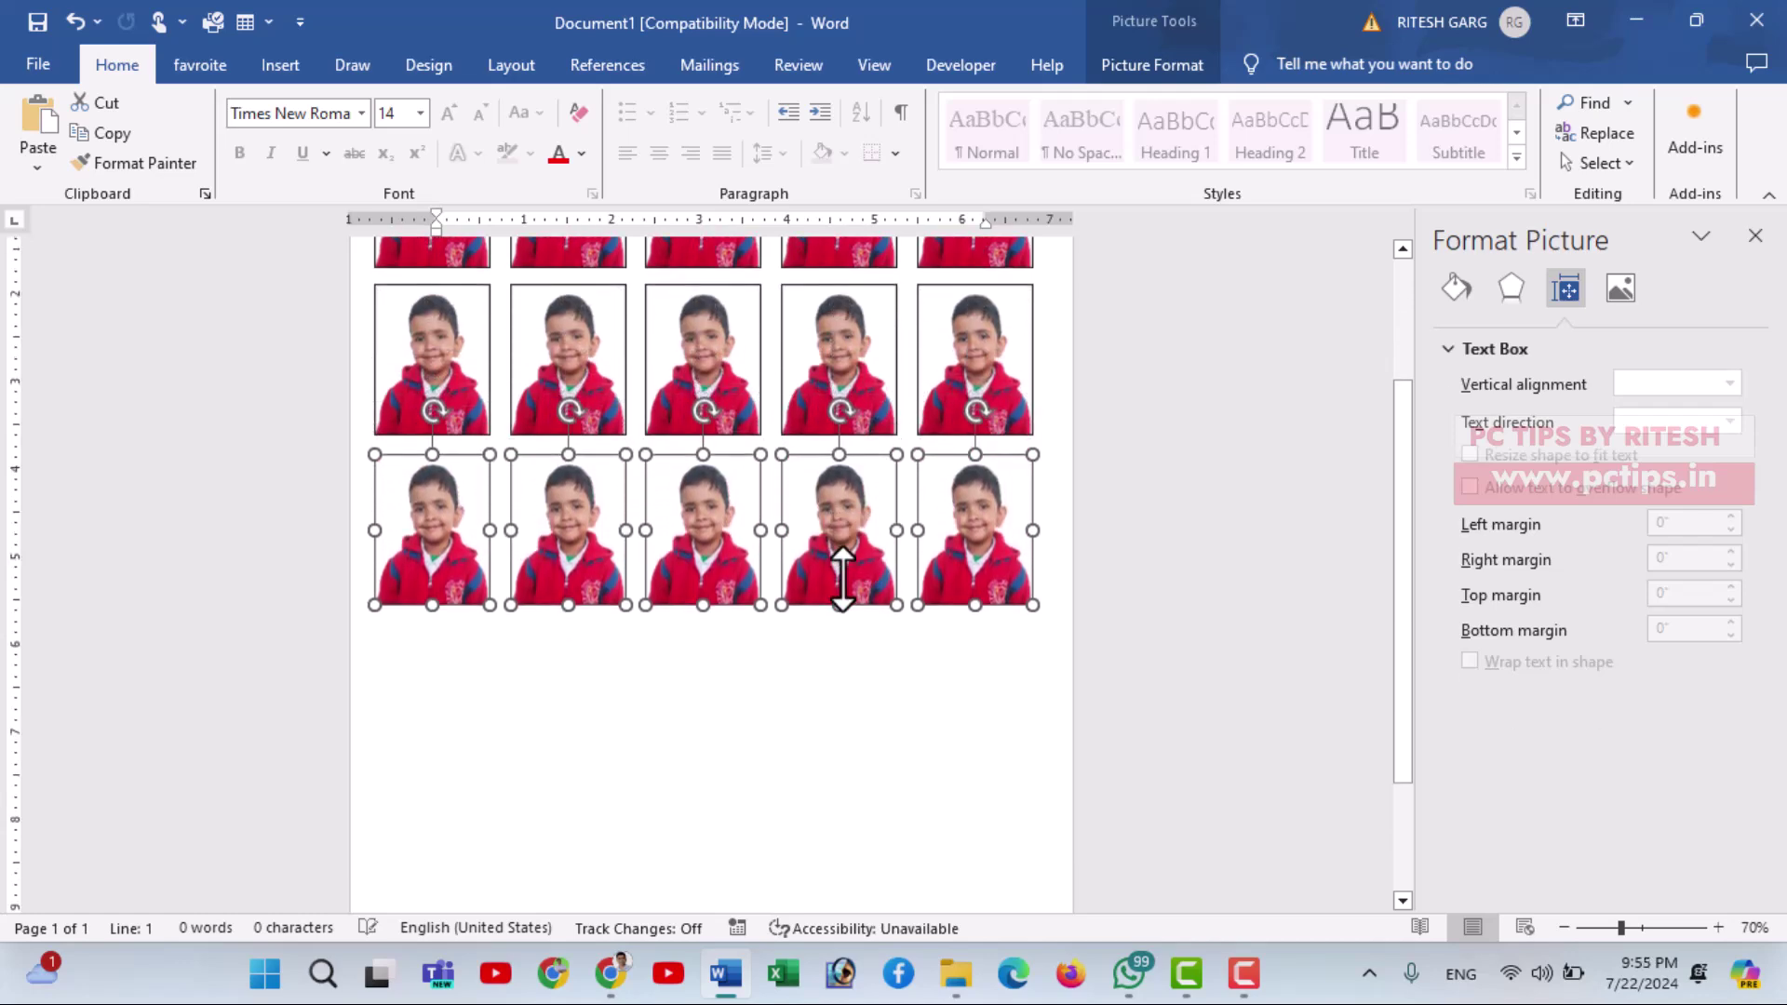
{"action": "scroll", "coordinate": [851, 549], "scroll_direction": "down", "scroll_amount": 3}
- Add a fourth row of photos below, then deselect and scroll down the filled page
{"action": "left_click_drag", "start_coordinate": [866, 470], "coordinate": [870, 642]}
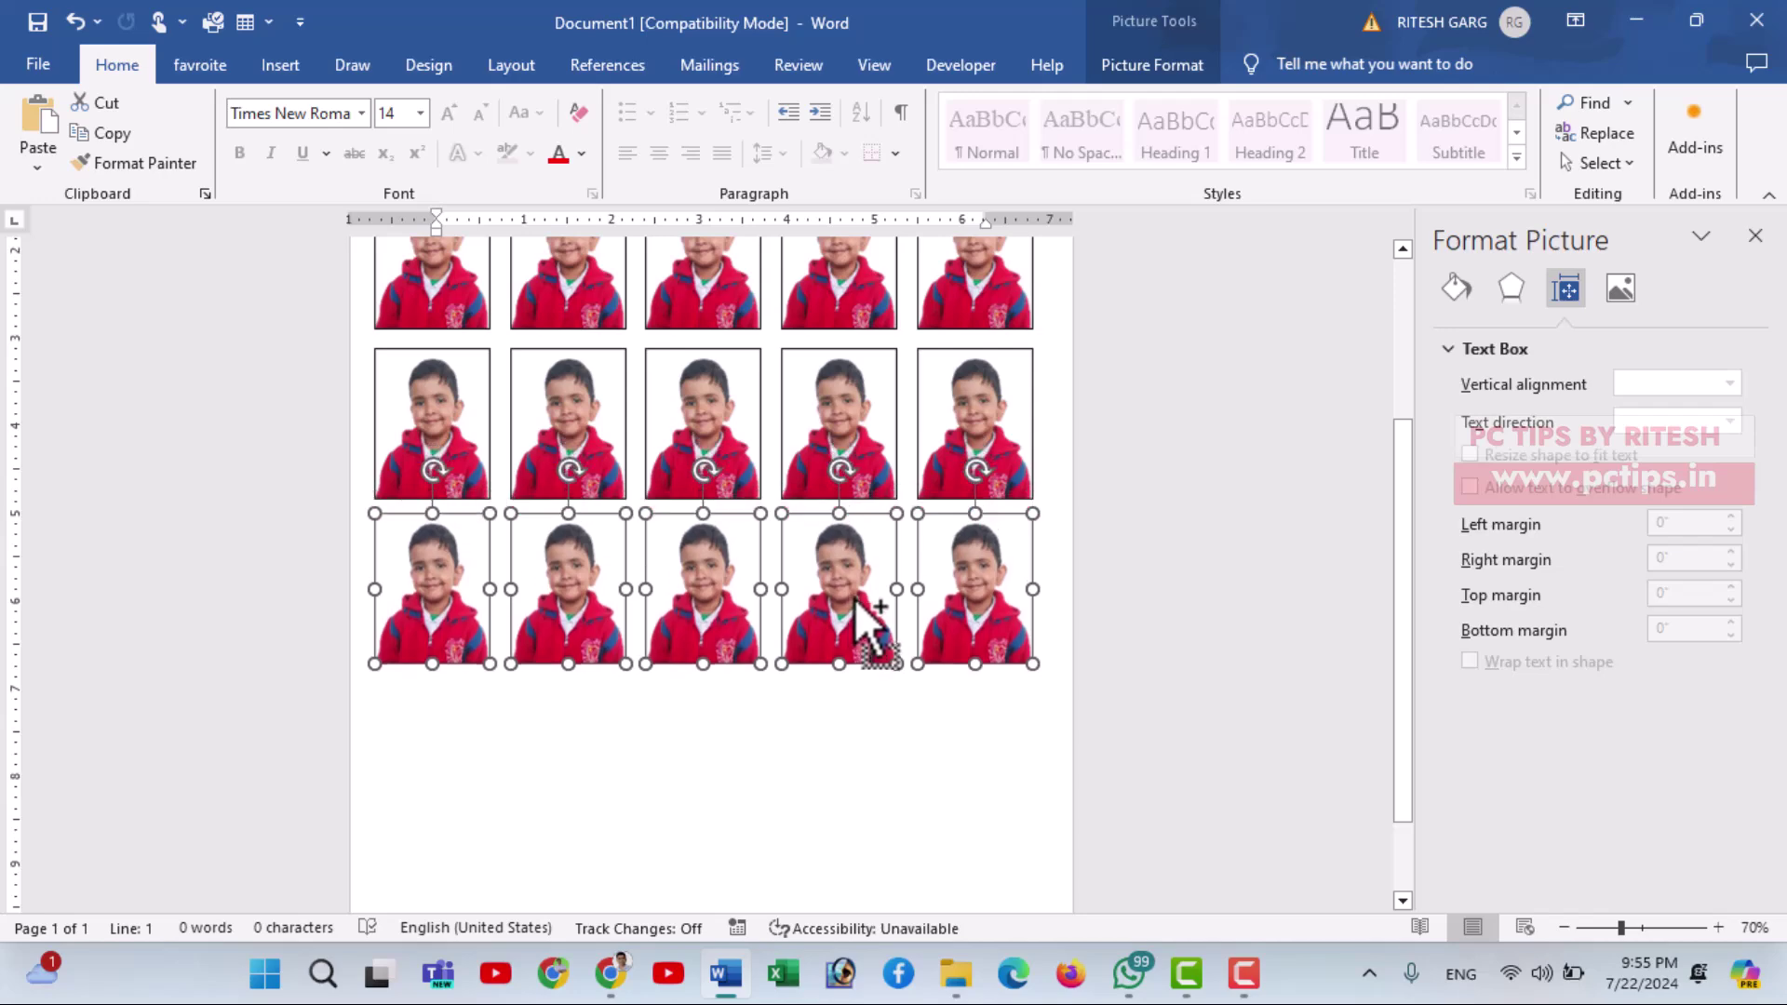
{"action": "scroll", "coordinate": [870, 642], "scroll_direction": "down", "scroll_amount": 3}
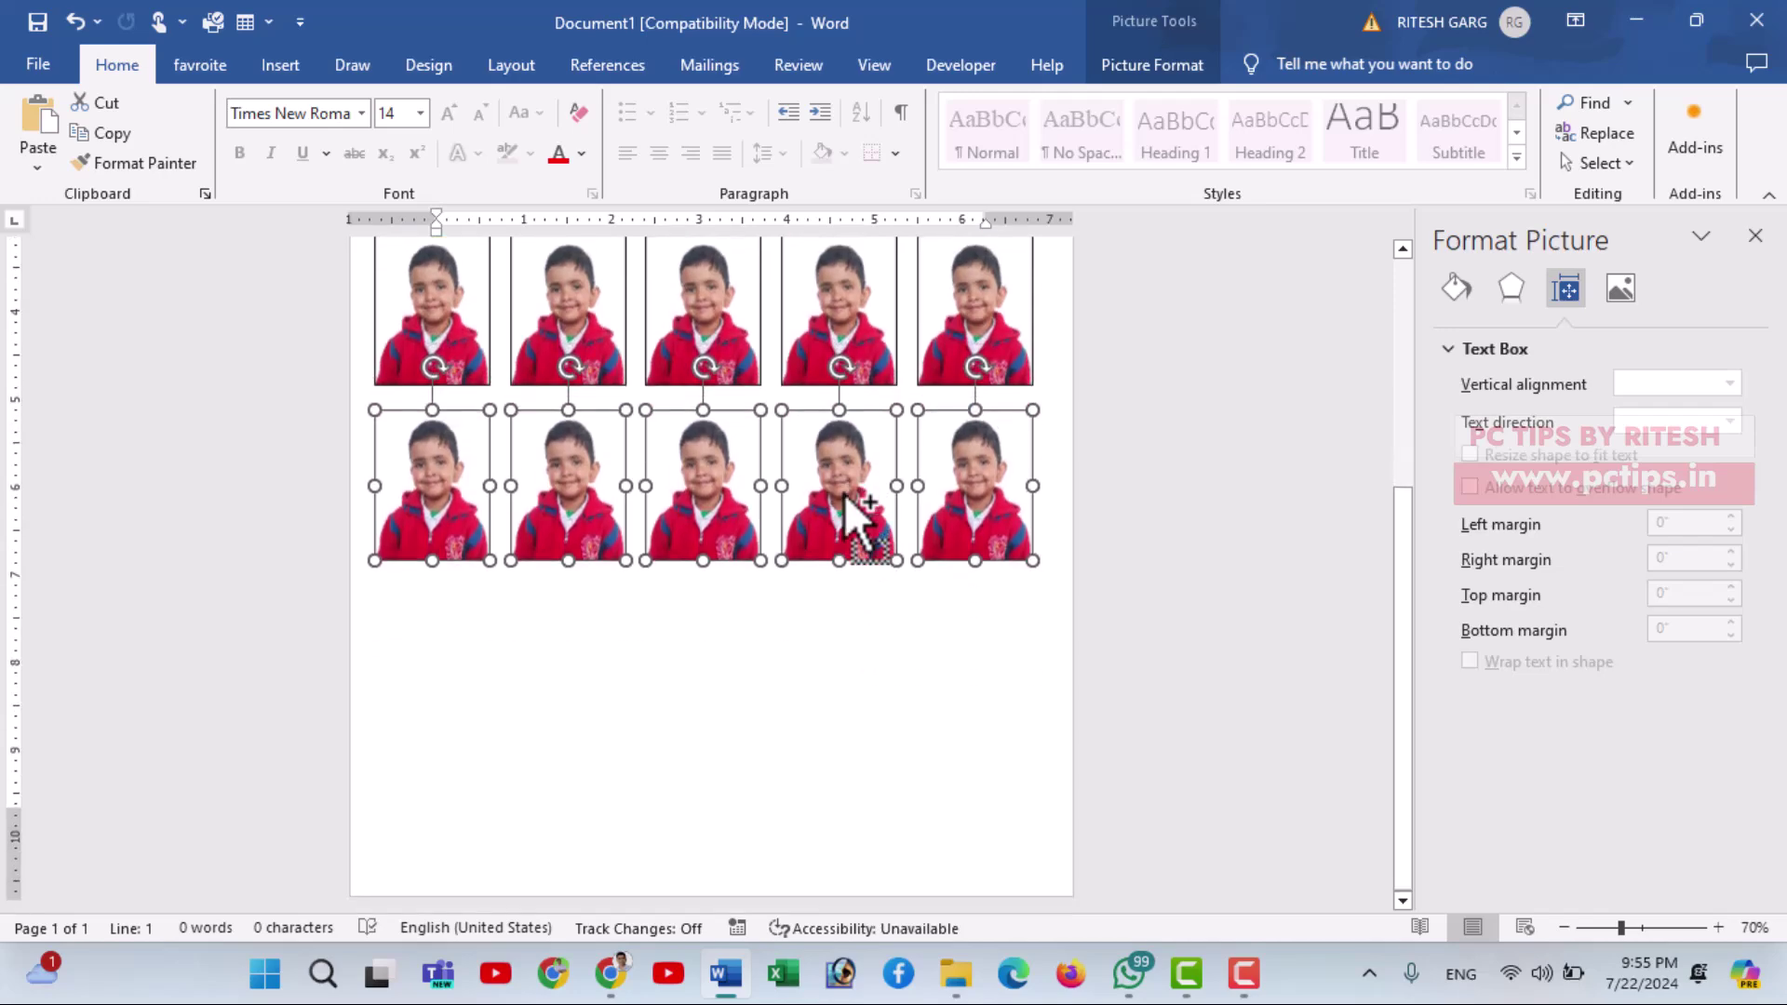
{"action": "scroll", "coordinate": [850, 512], "scroll_direction": "up", "scroll_amount": 4}
{"action": "left_click_drag", "start_coordinate": [870, 656], "coordinate": [871, 662]}
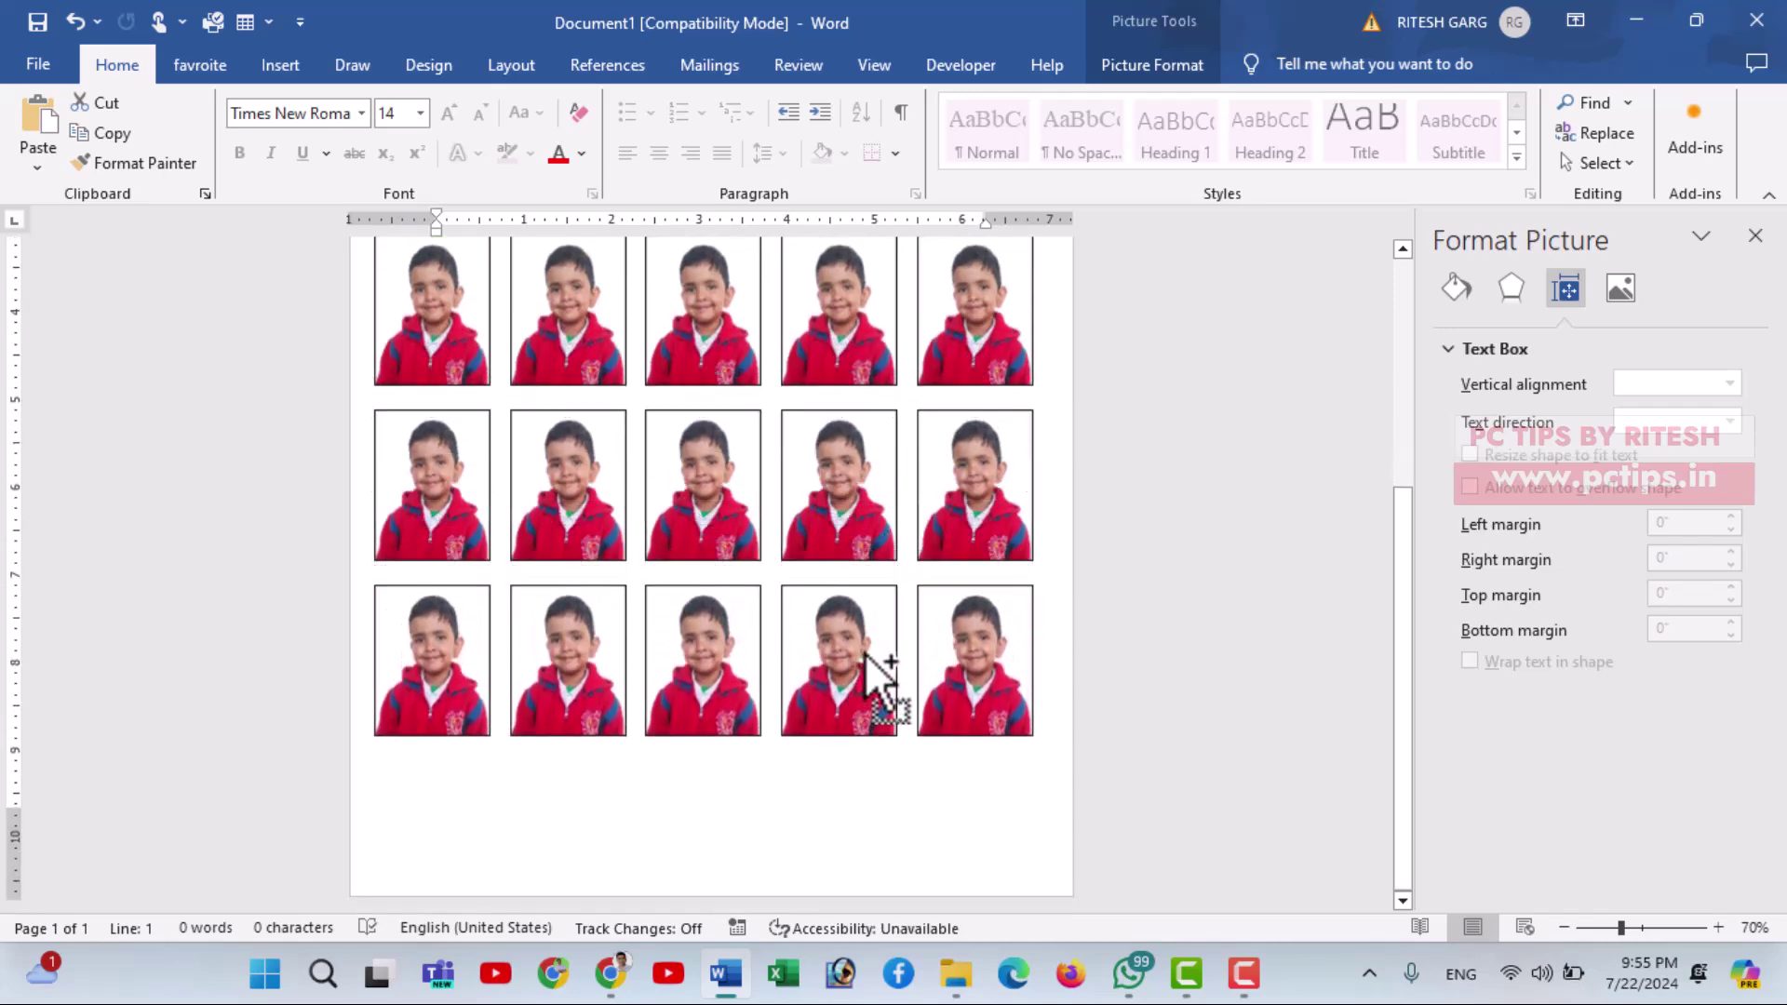
{"action": "scroll", "coordinate": [1092, 562], "scroll_direction": "down", "scroll_amount": 1}
{"action": "scroll", "coordinate": [1116, 574], "scroll_direction": "down", "scroll_amount": 1}
{"action": "scroll", "coordinate": [684, 596], "scroll_direction": "down", "scroll_amount": 1}
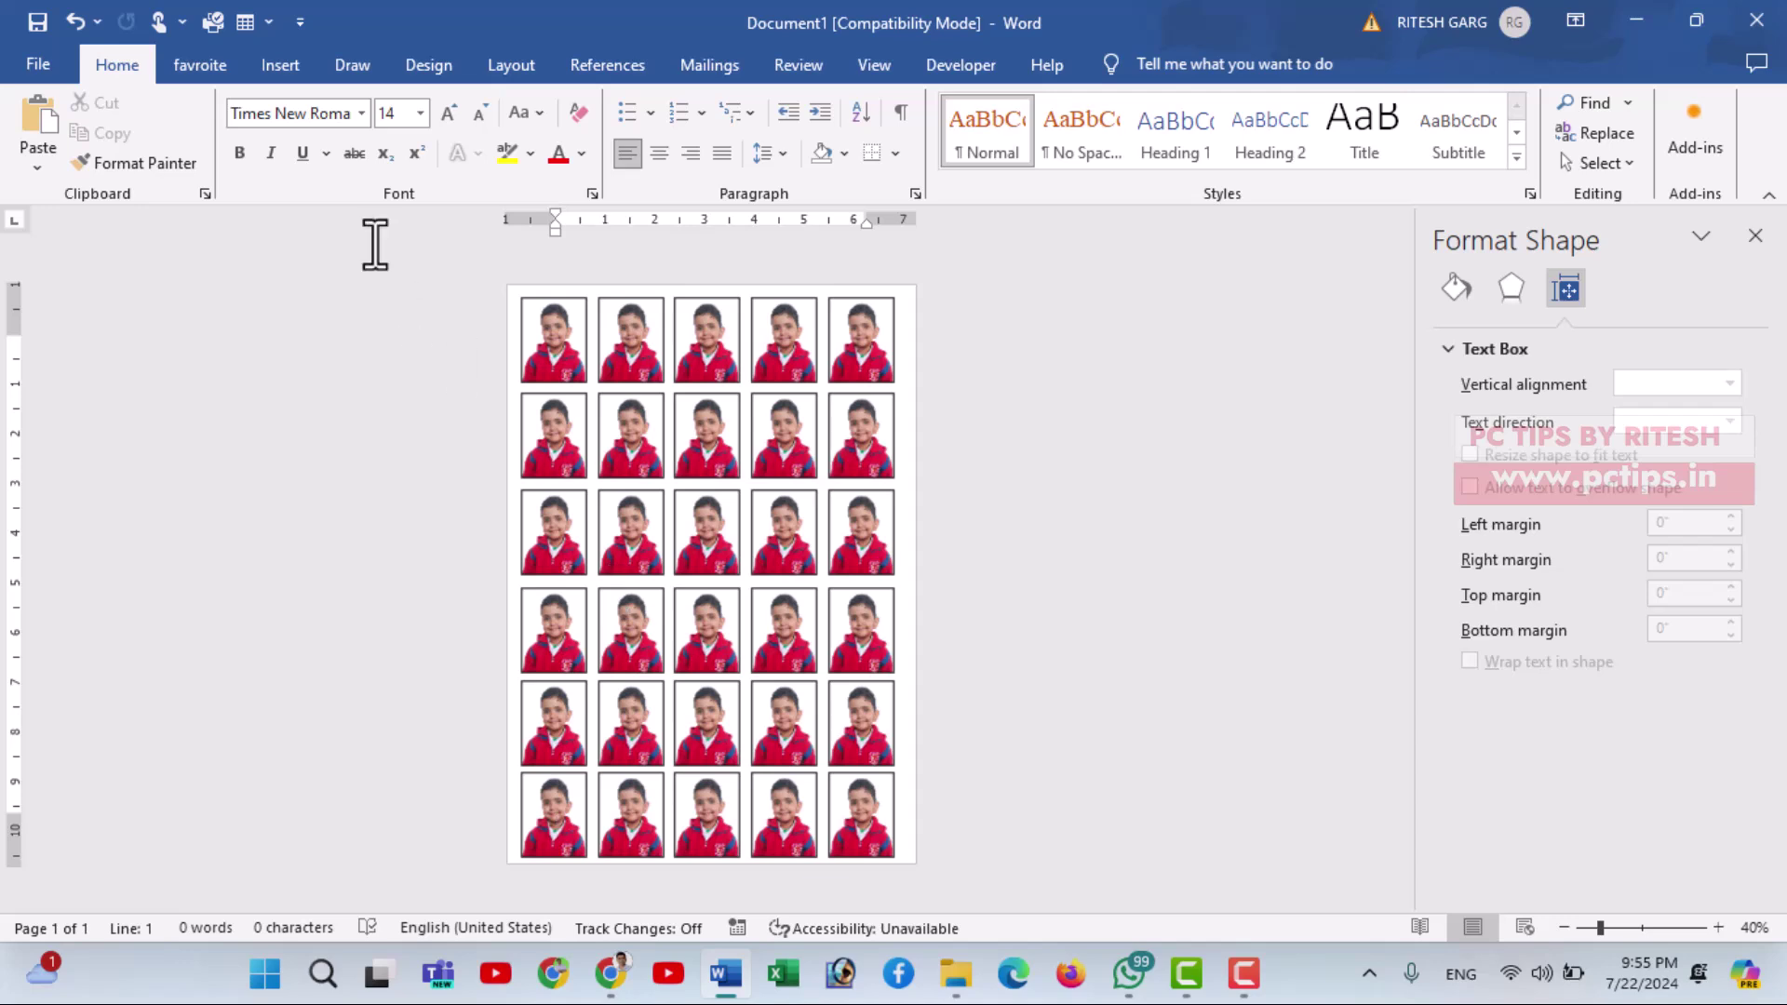
- Save the photo page as a PDF named 'picture' in the Desktop's sample files folder
{"action": "left_click", "coordinate": [41, 62]}
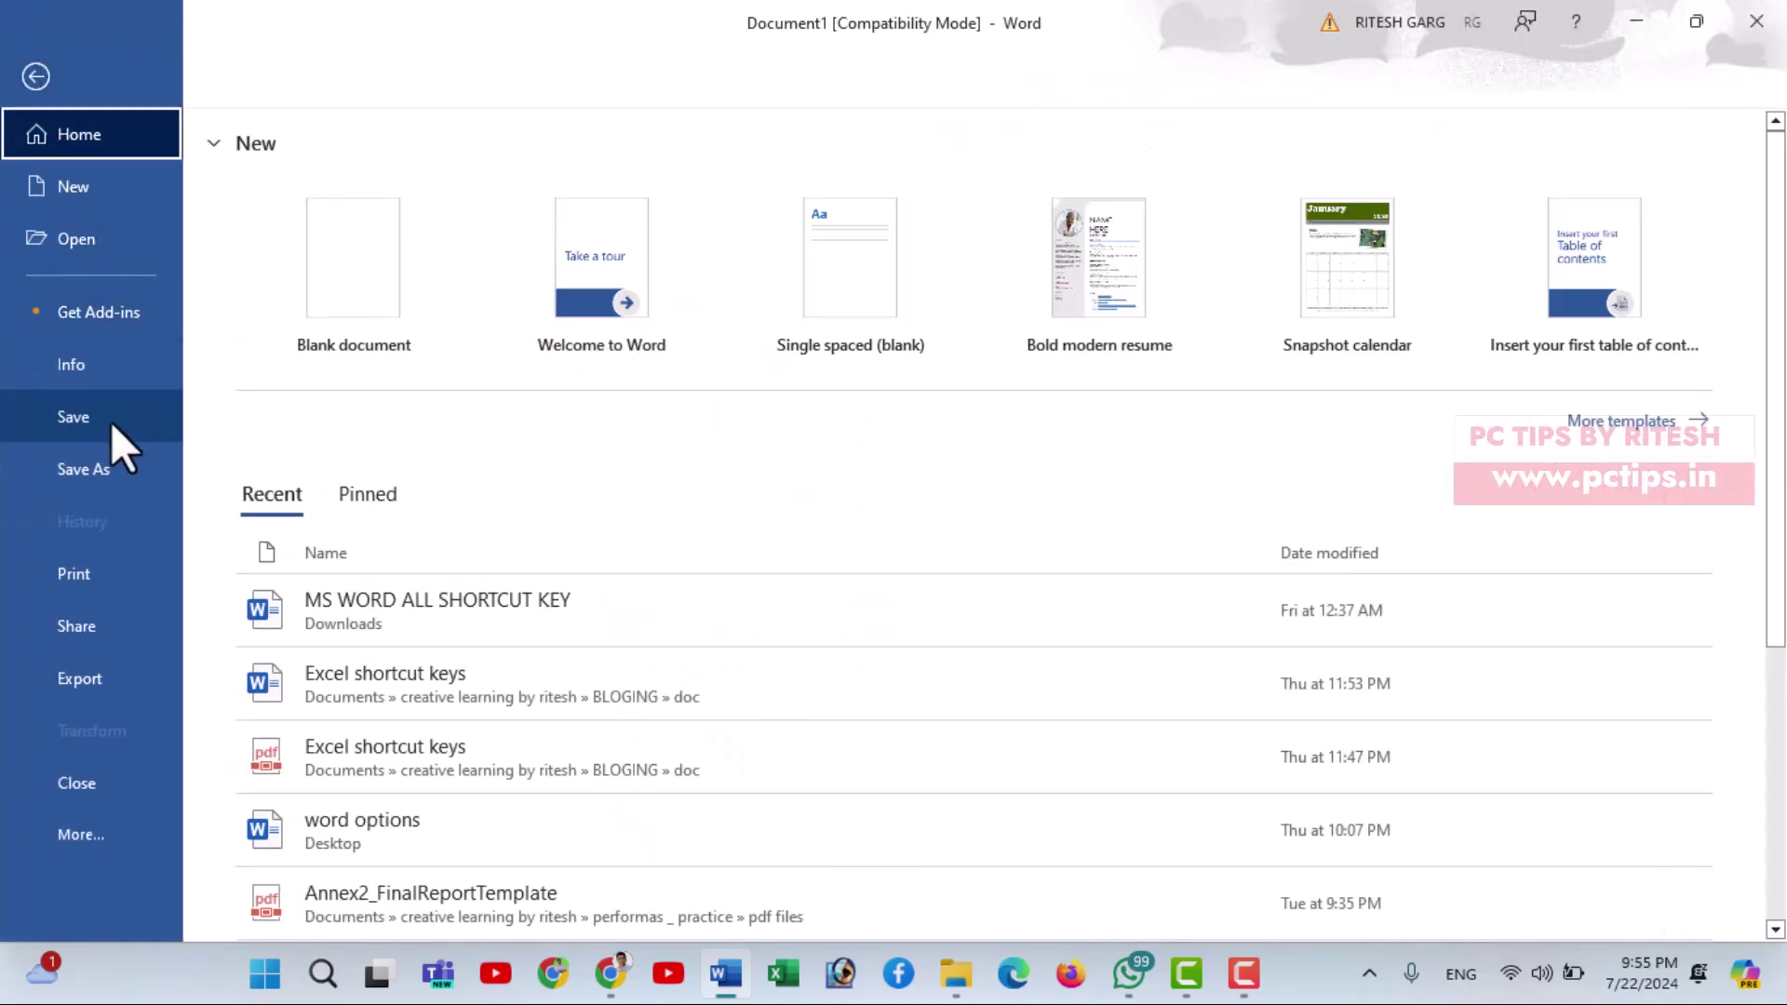
{"action": "left_click", "coordinate": [112, 466]}
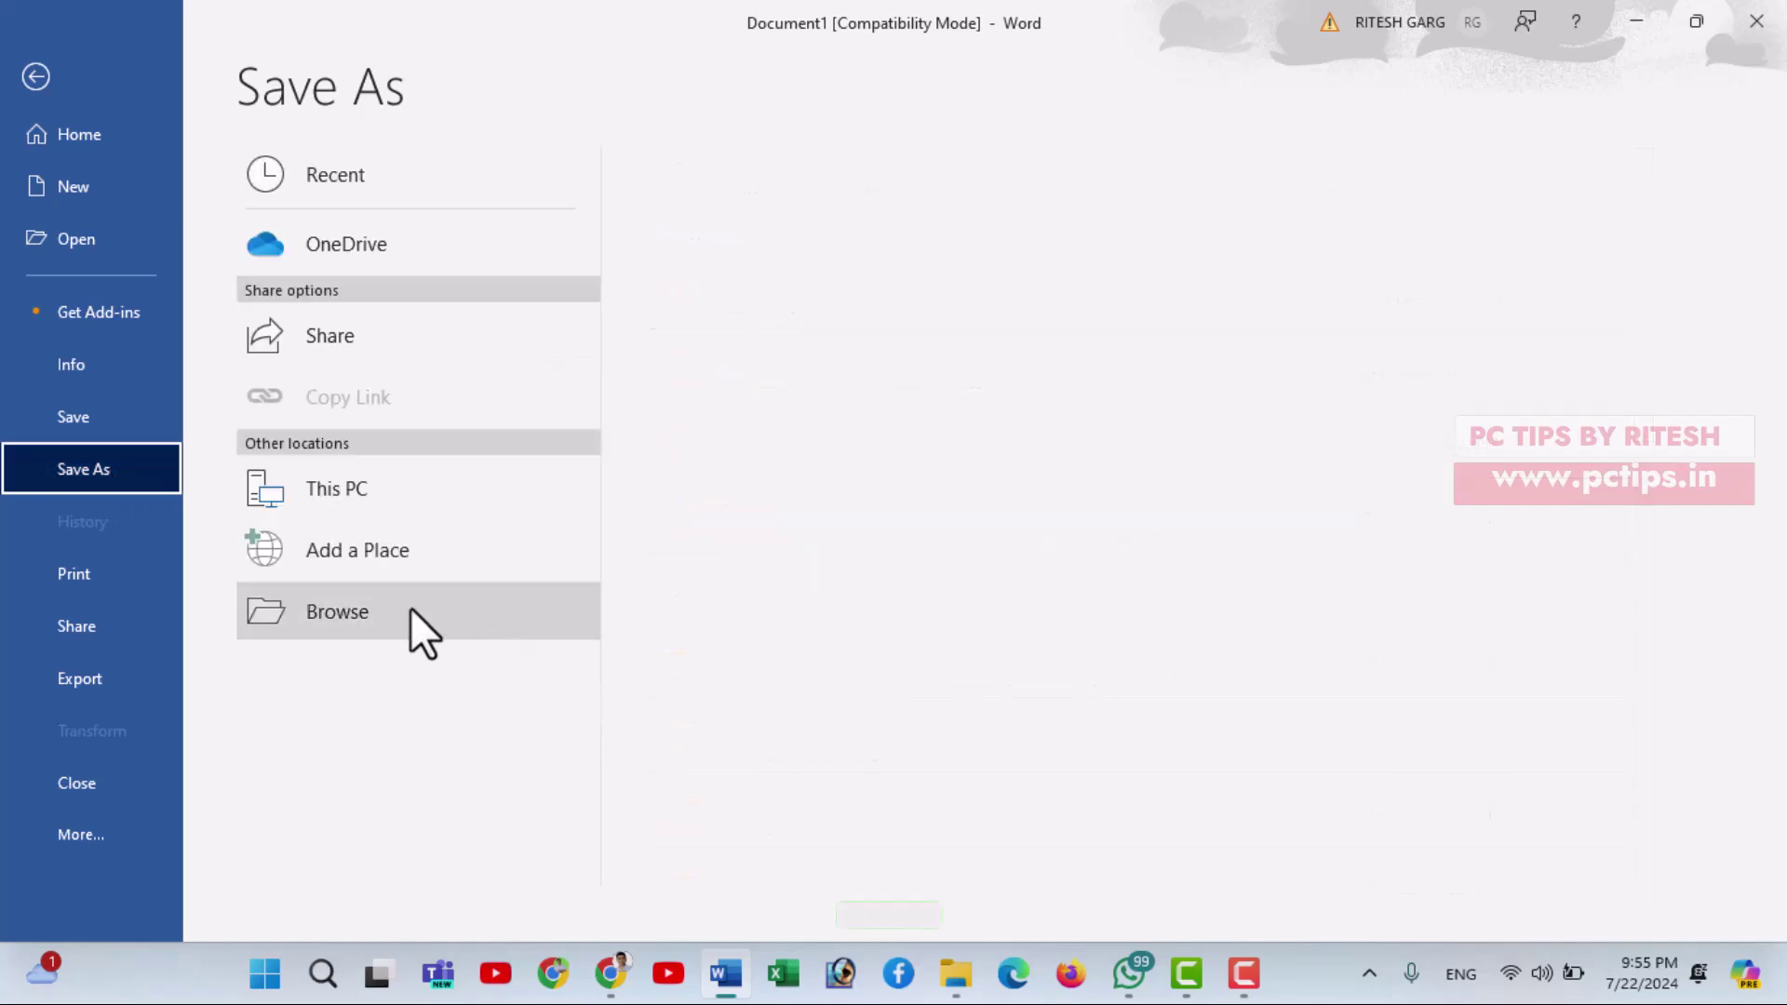
{"action": "left_click", "coordinate": [321, 622]}
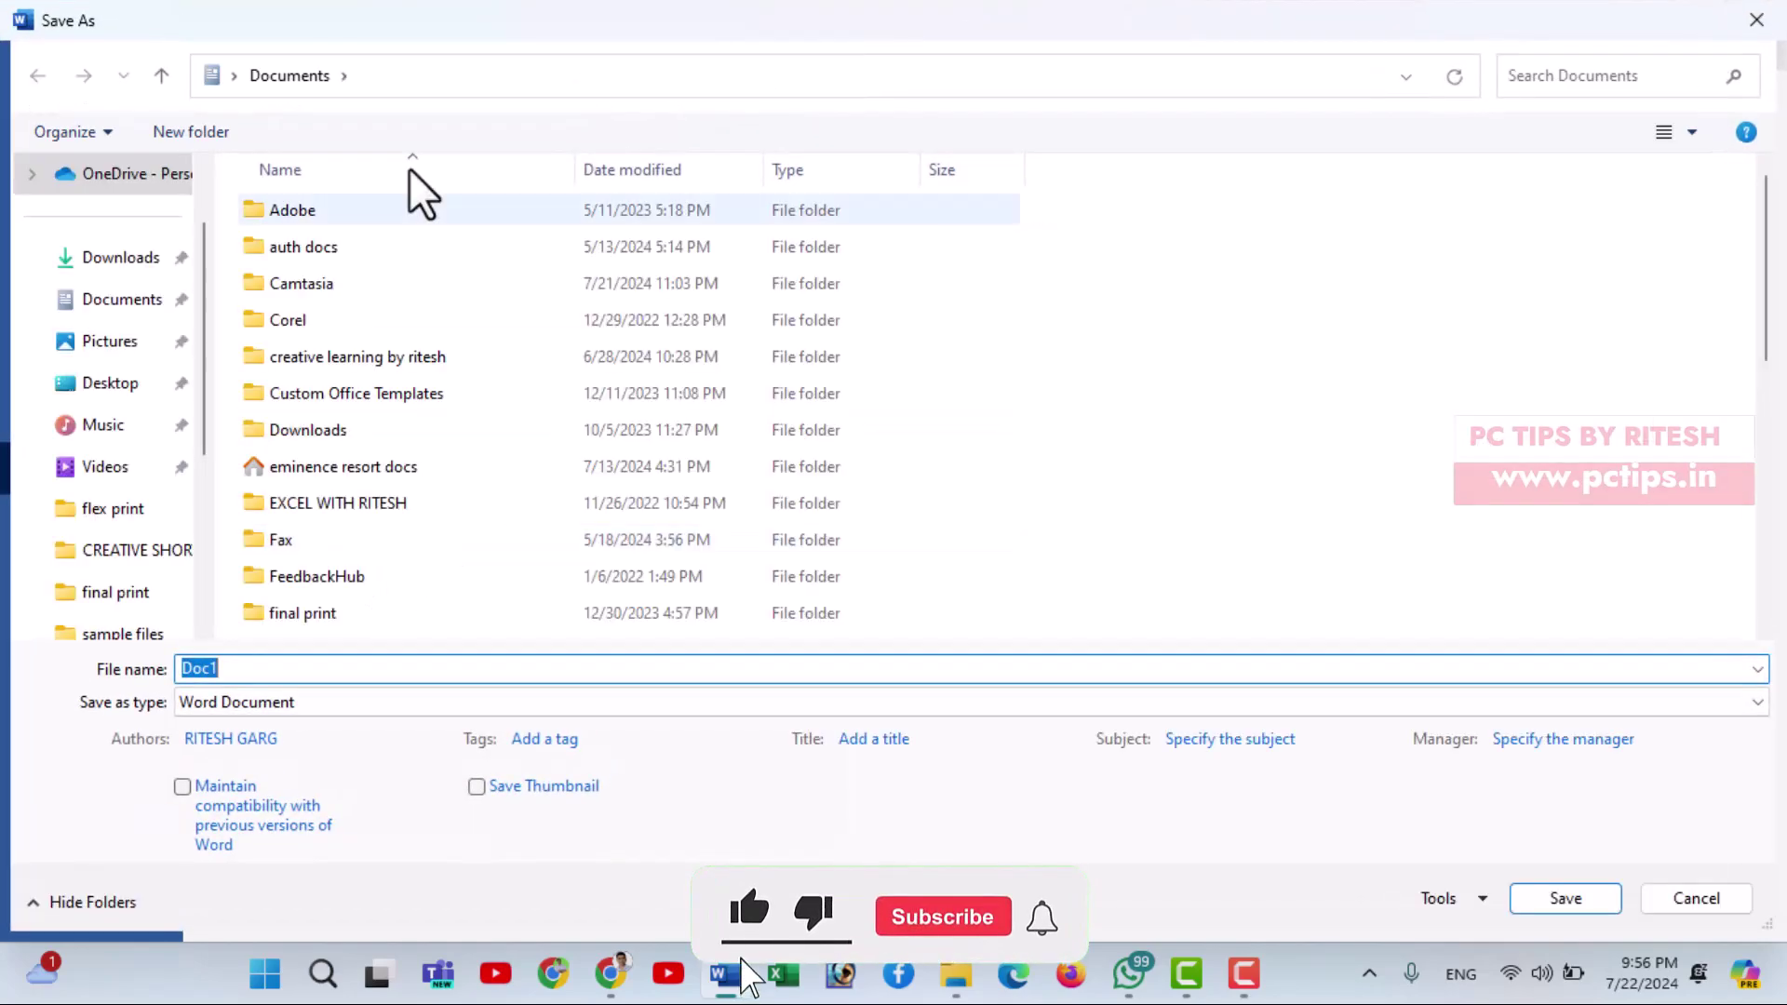
{"action": "left_click", "coordinate": [106, 389]}
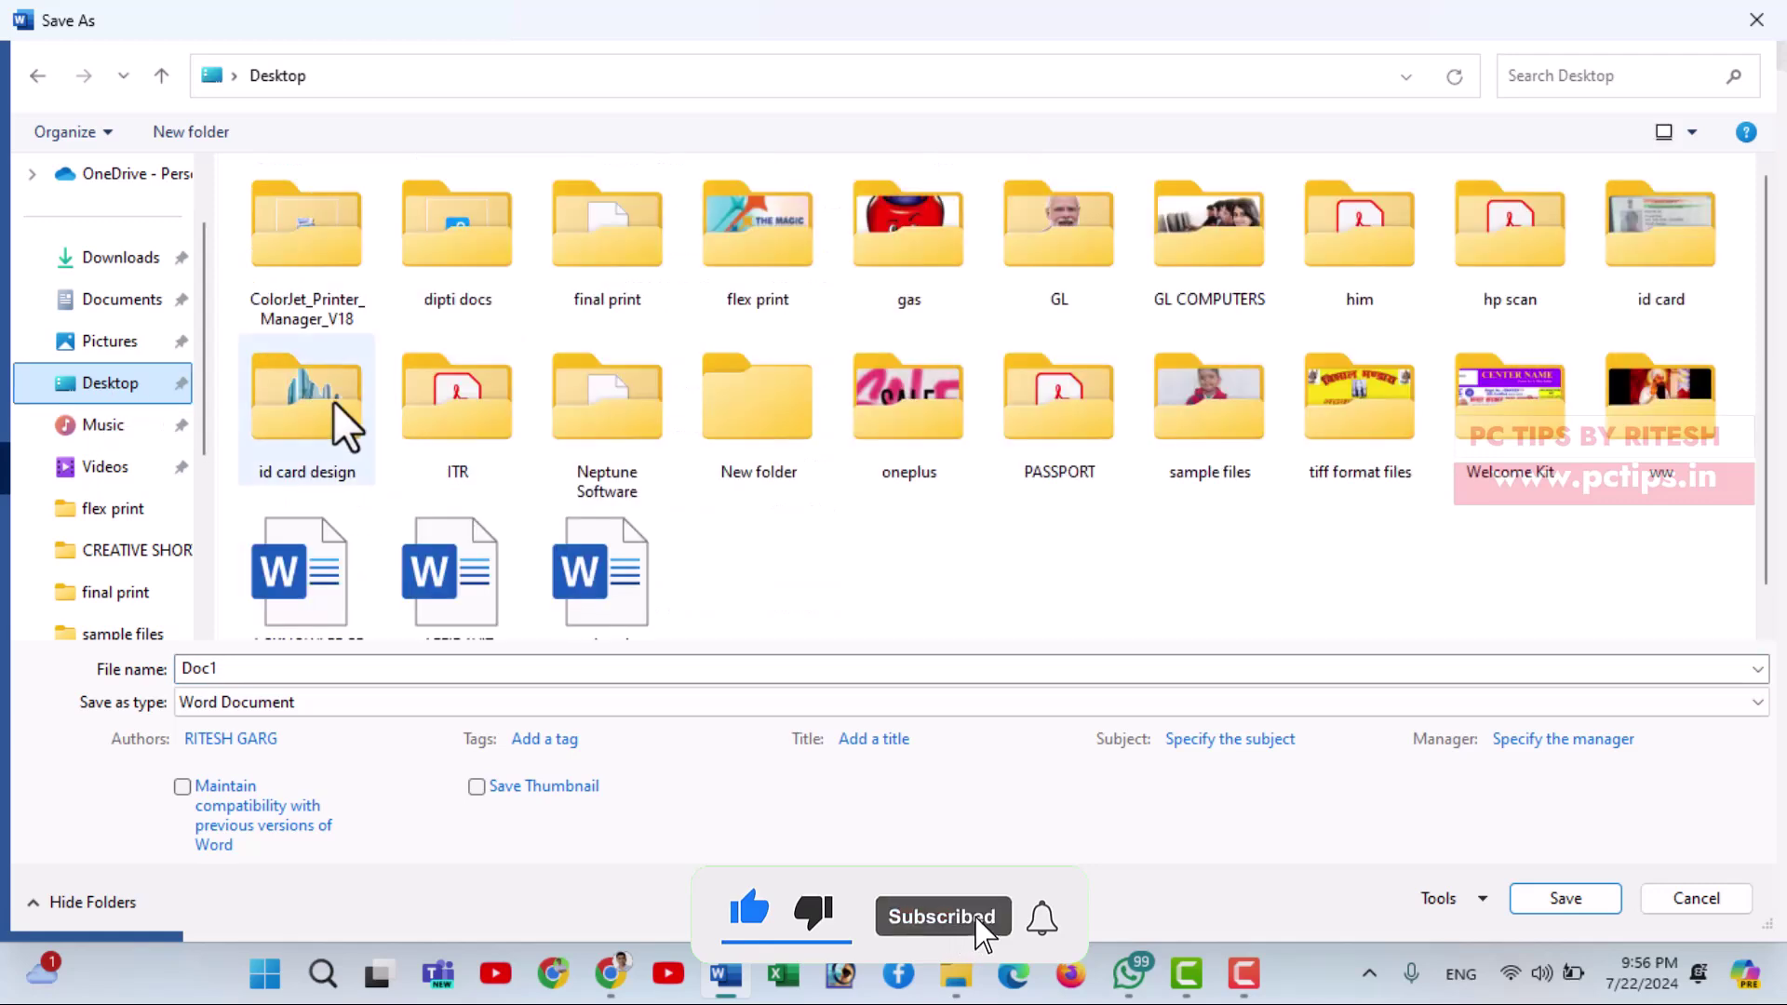
{"action": "left_click", "coordinate": [333, 402]}
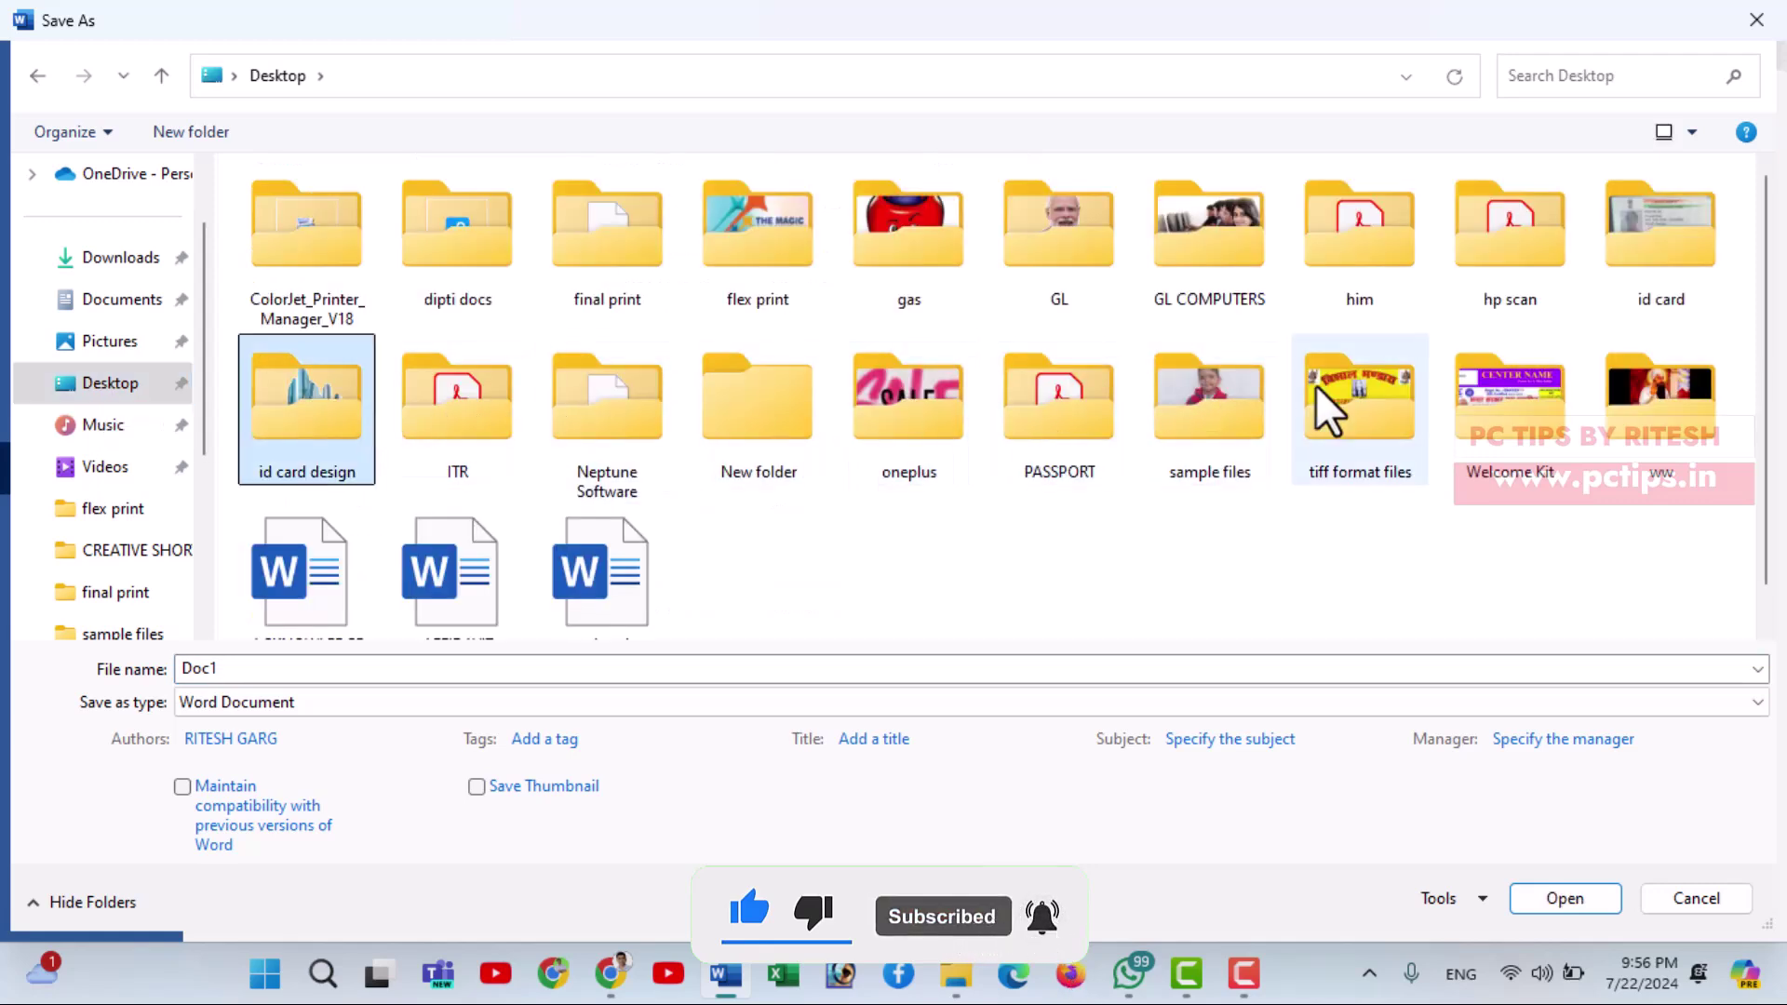
{"action": "double_click", "coordinate": [1225, 411]}
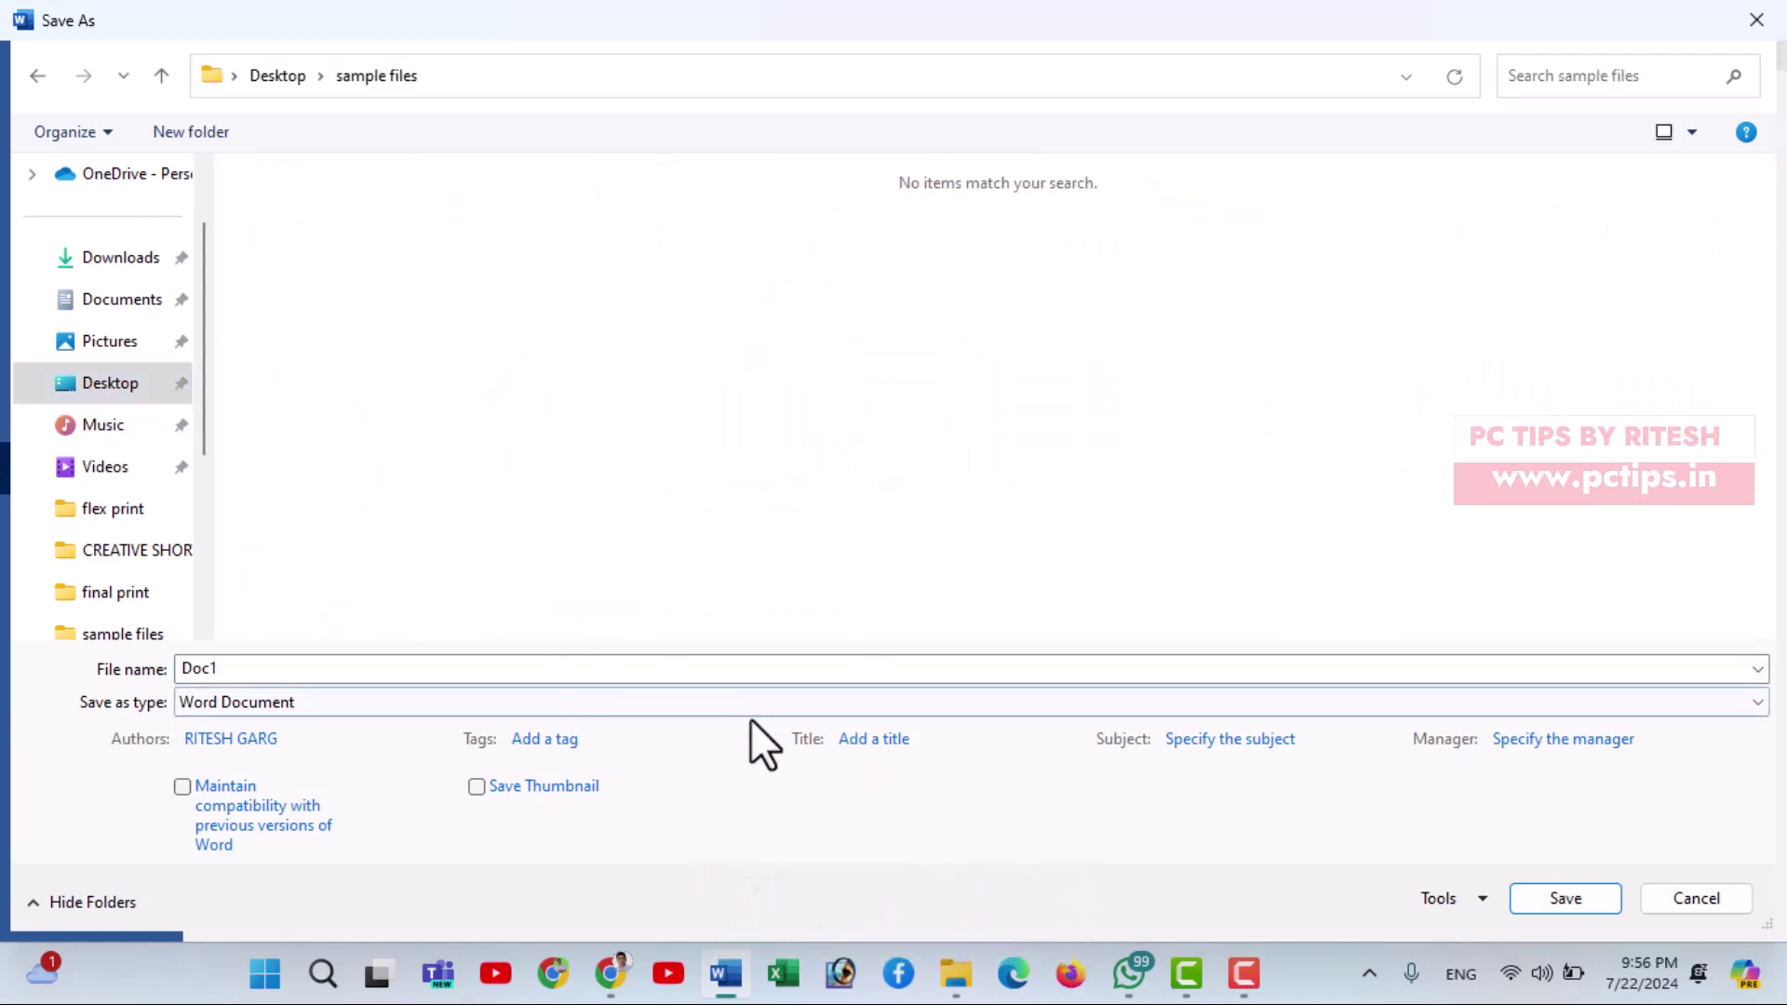
{"action": "type", "text": "pi"}
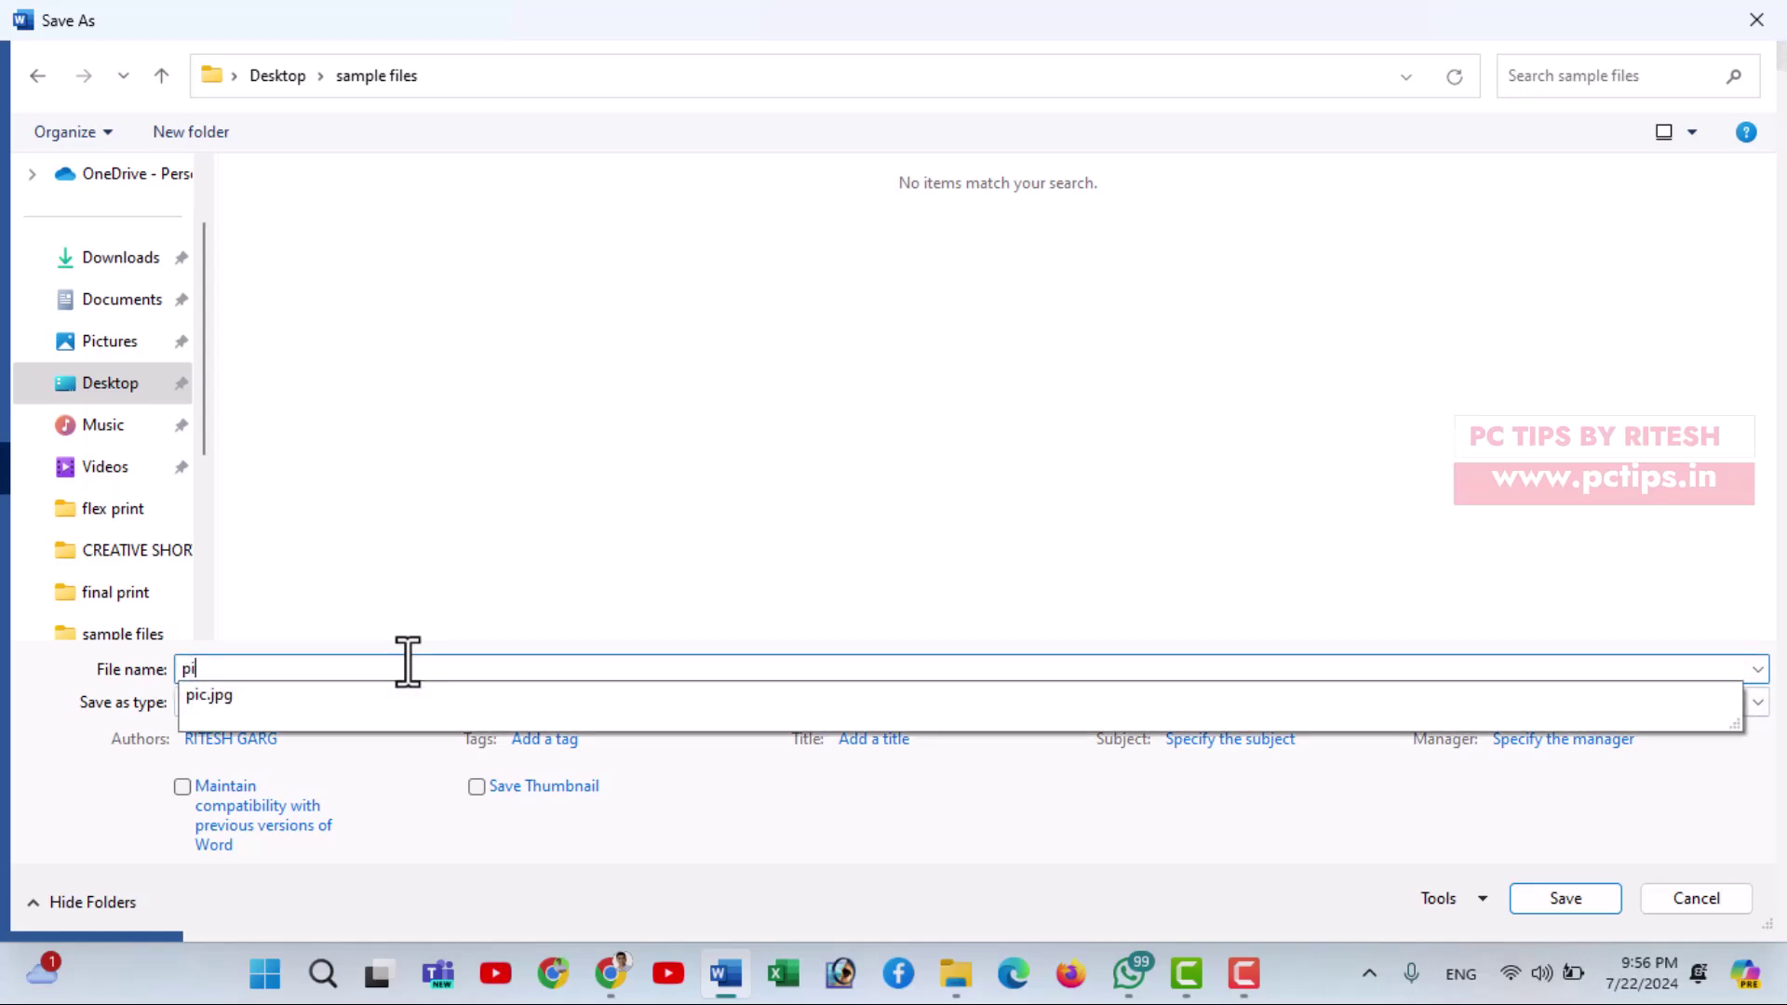
{"action": "type", "text": "cture"}
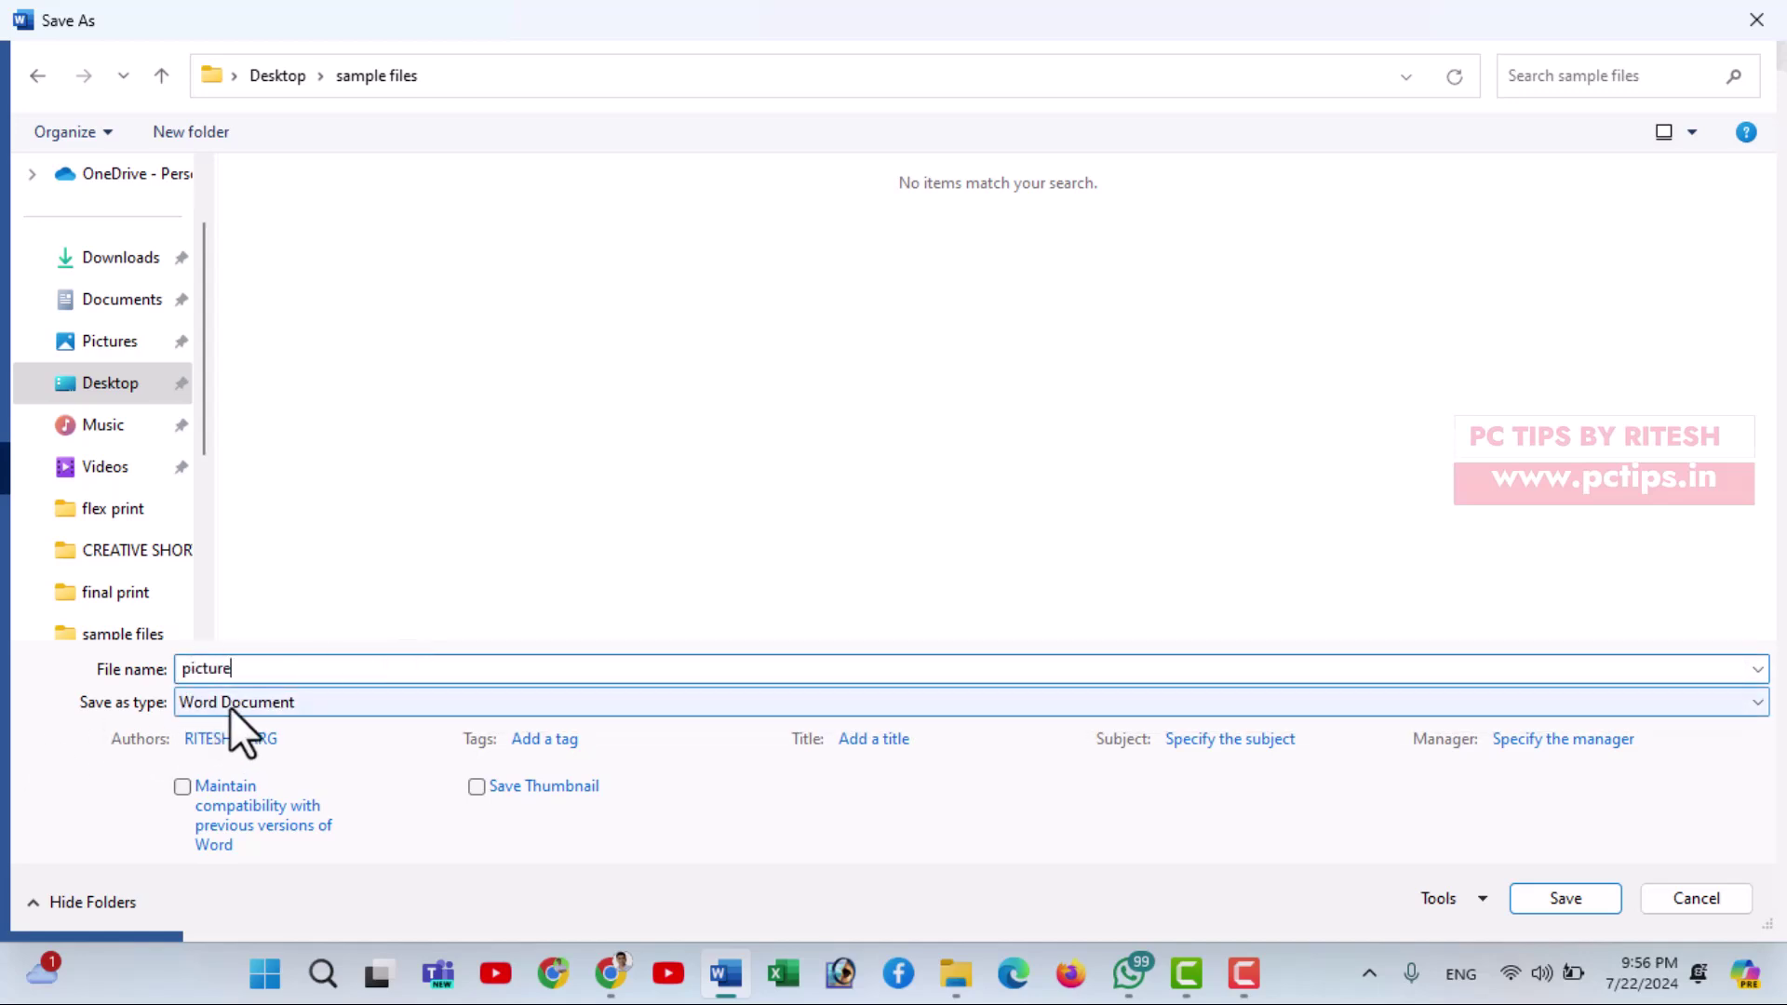
{"action": "left_click", "coordinate": [232, 706]}
{"action": "left_click", "coordinate": [240, 478]}
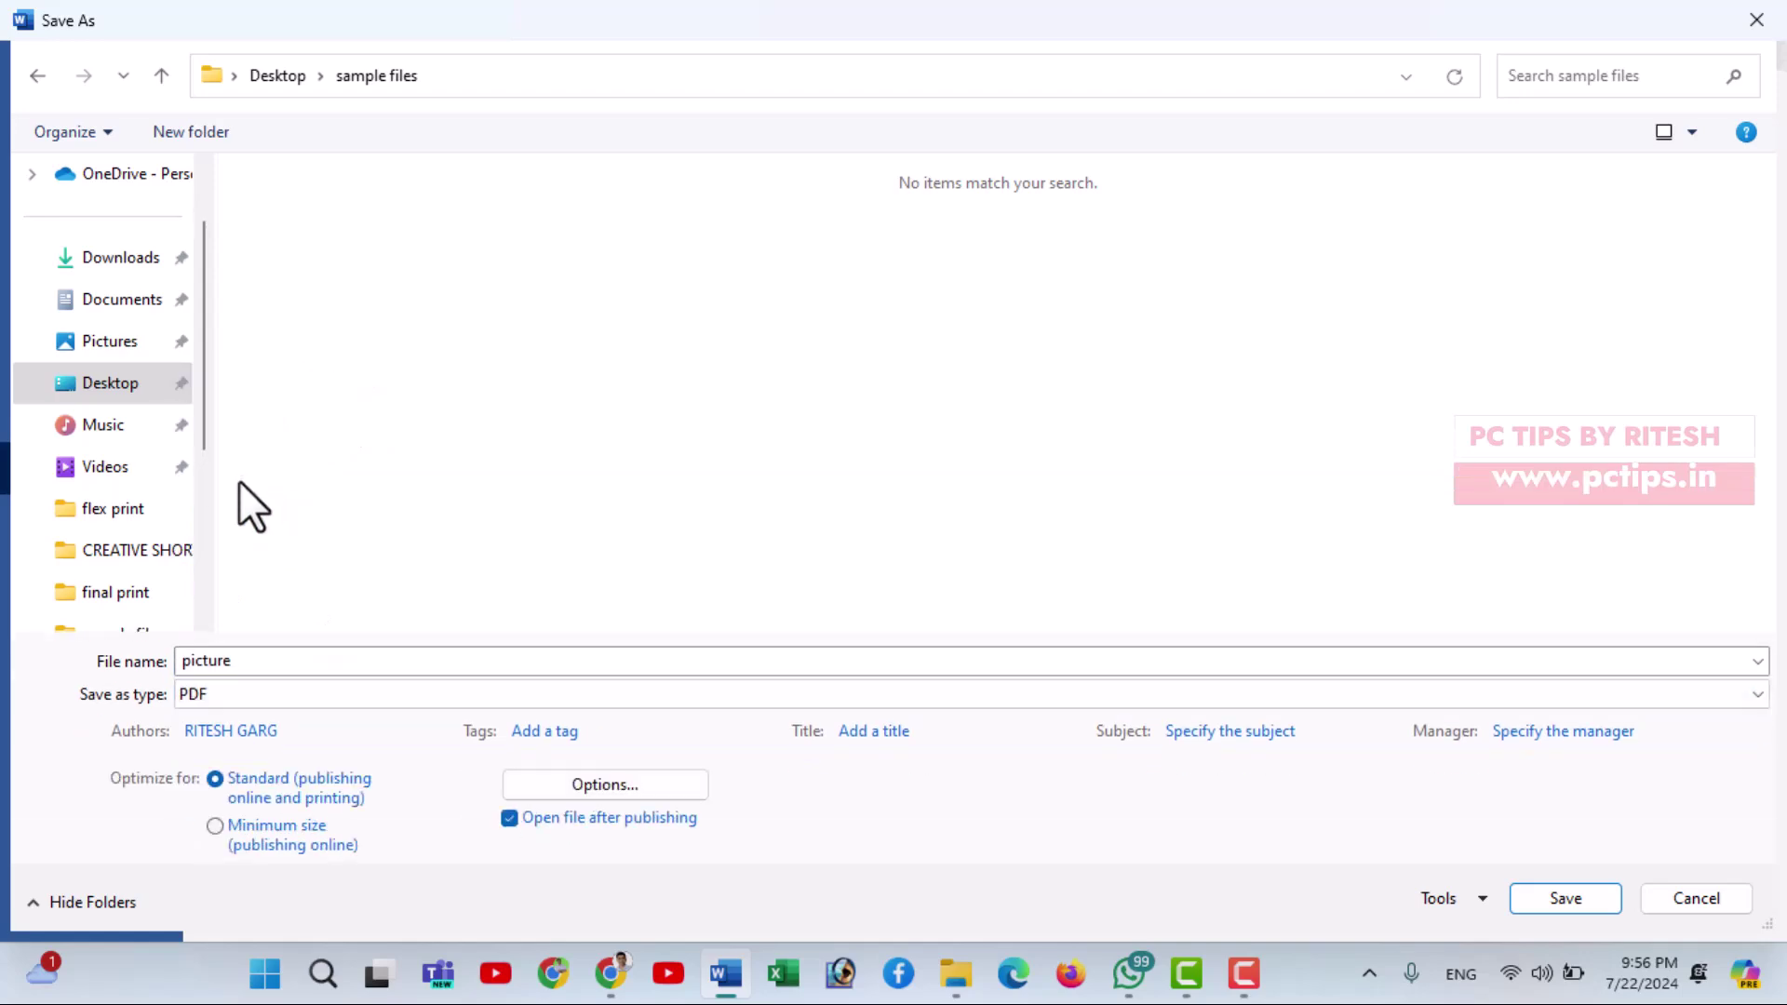
{"action": "left_click", "coordinate": [1563, 899]}
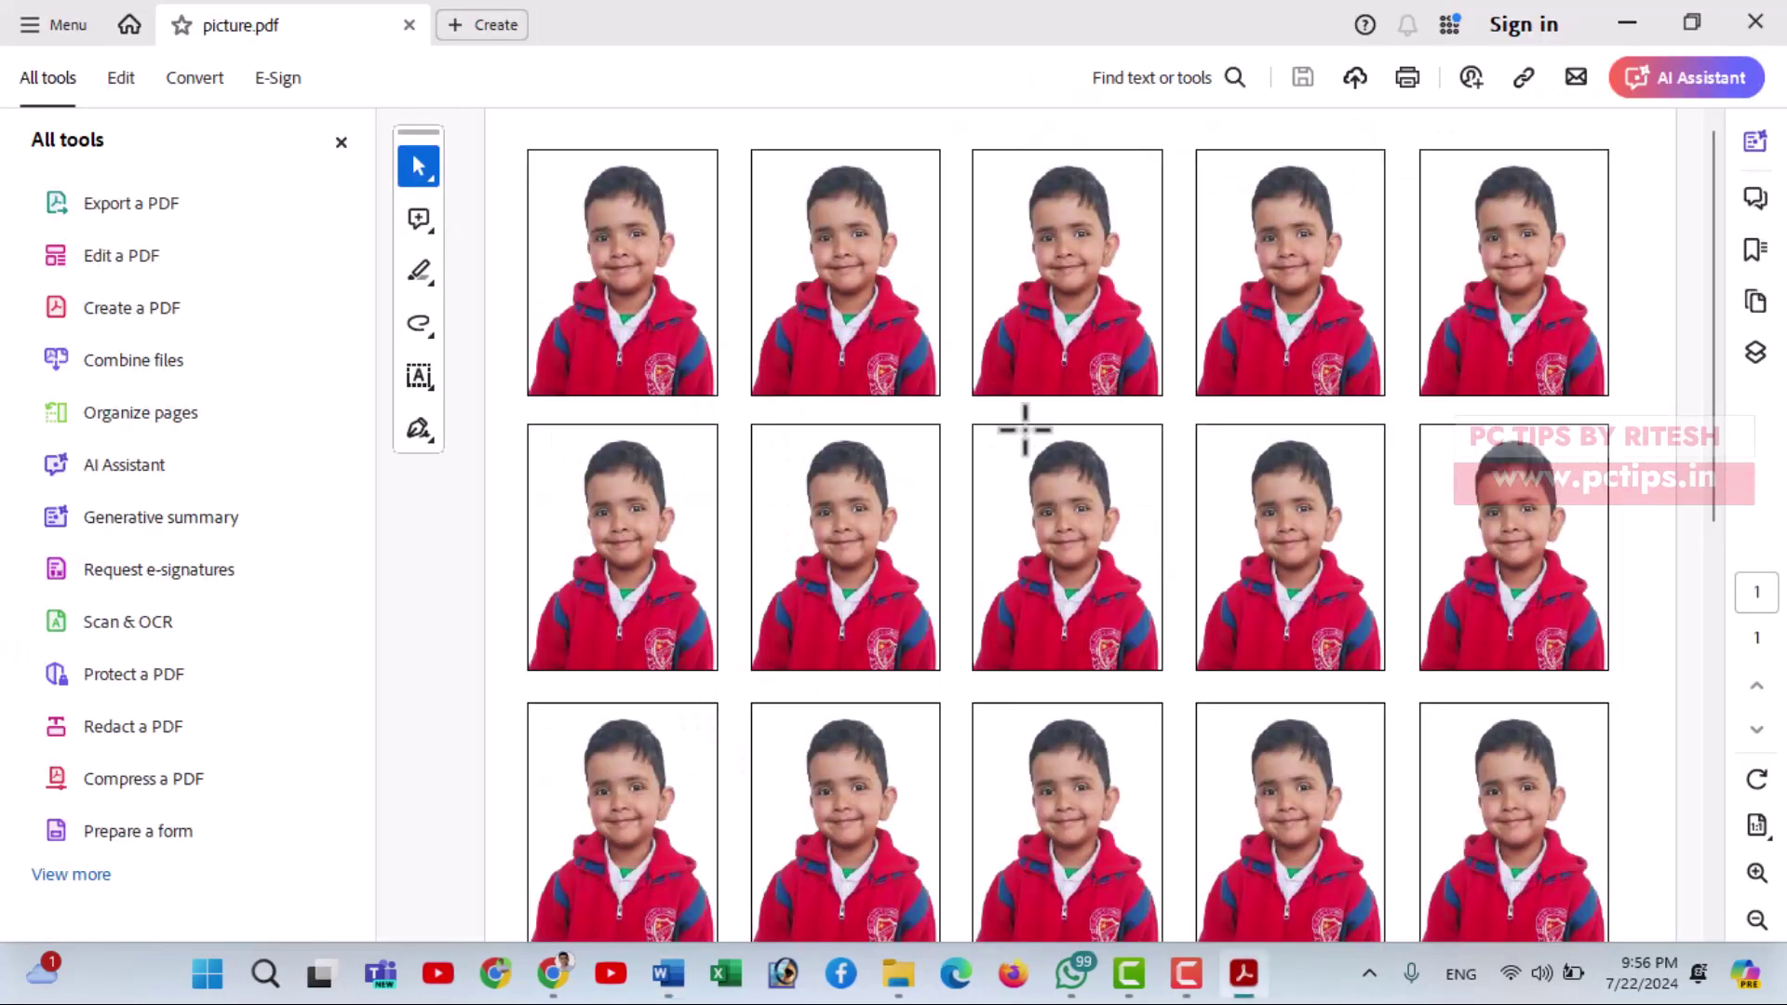
- Scroll through picture.pdf in Acrobat to inspect the grid of 30 passport photos
{"action": "scroll", "coordinate": [1025, 439], "scroll_direction": "down", "scroll_amount": 3}
{"action": "scroll", "coordinate": [1026, 447], "scroll_direction": "up", "scroll_amount": 3}
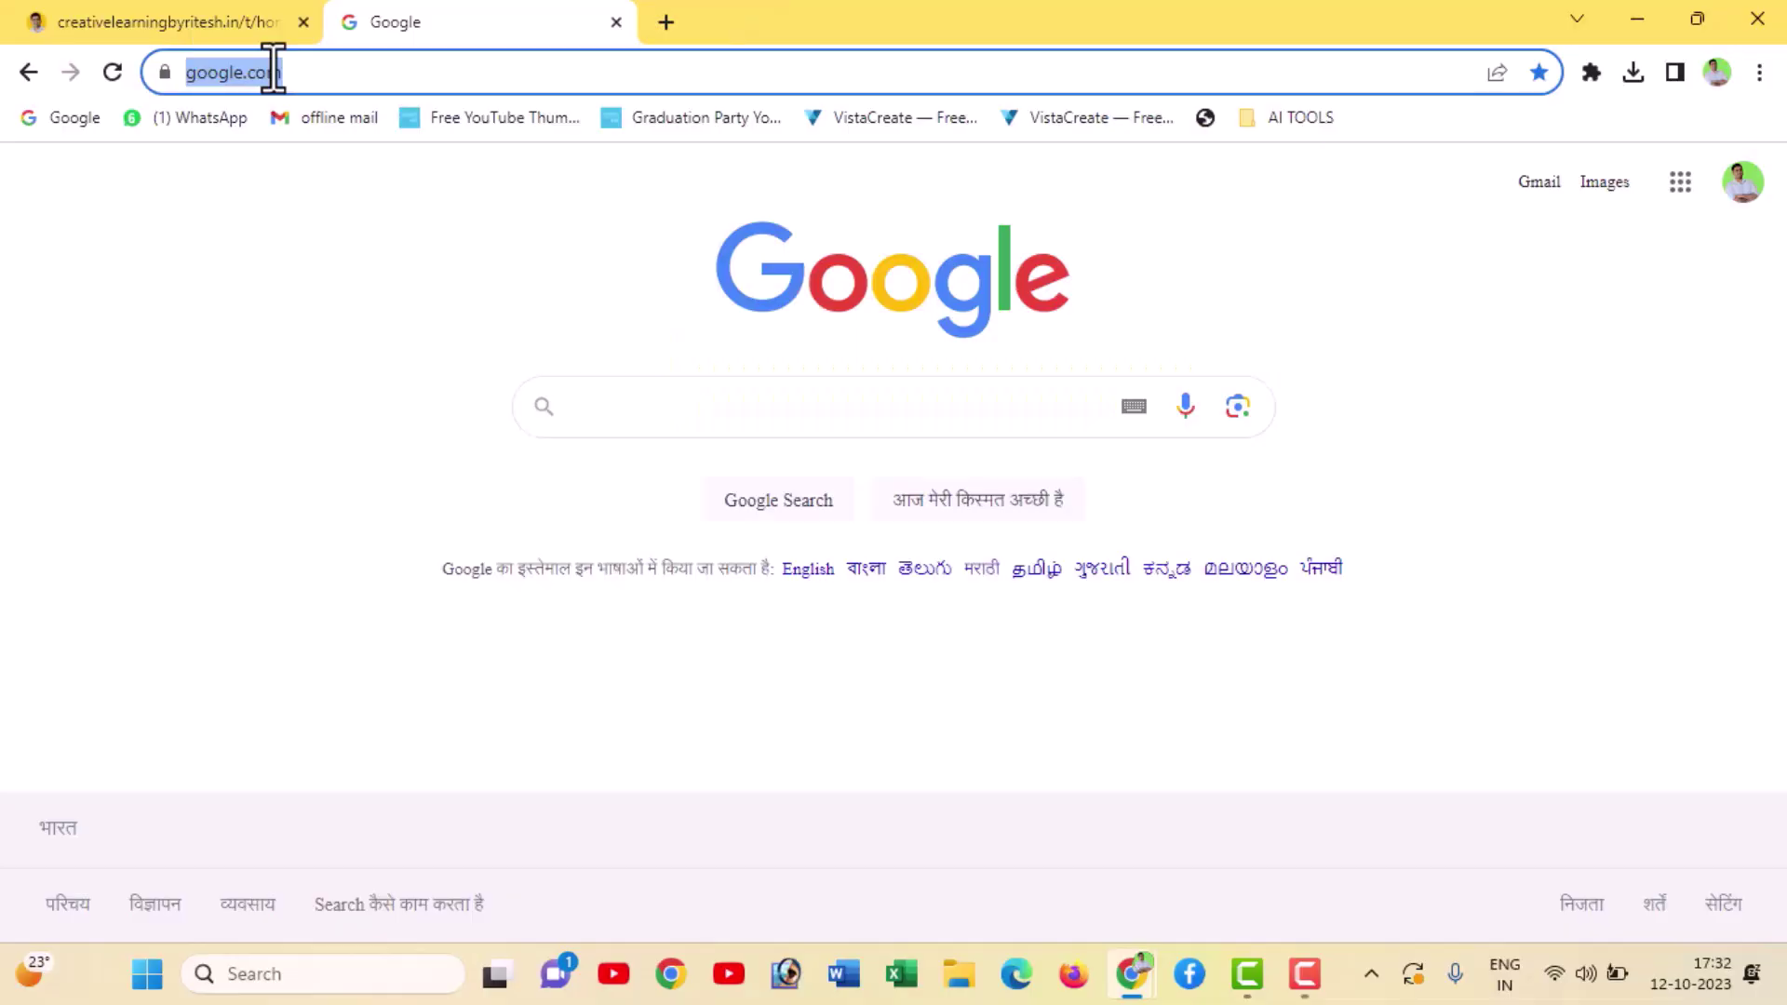
- Load the creative learning course website and scroll down to its Courses & packages section
{"action": "type", "text": "www."}
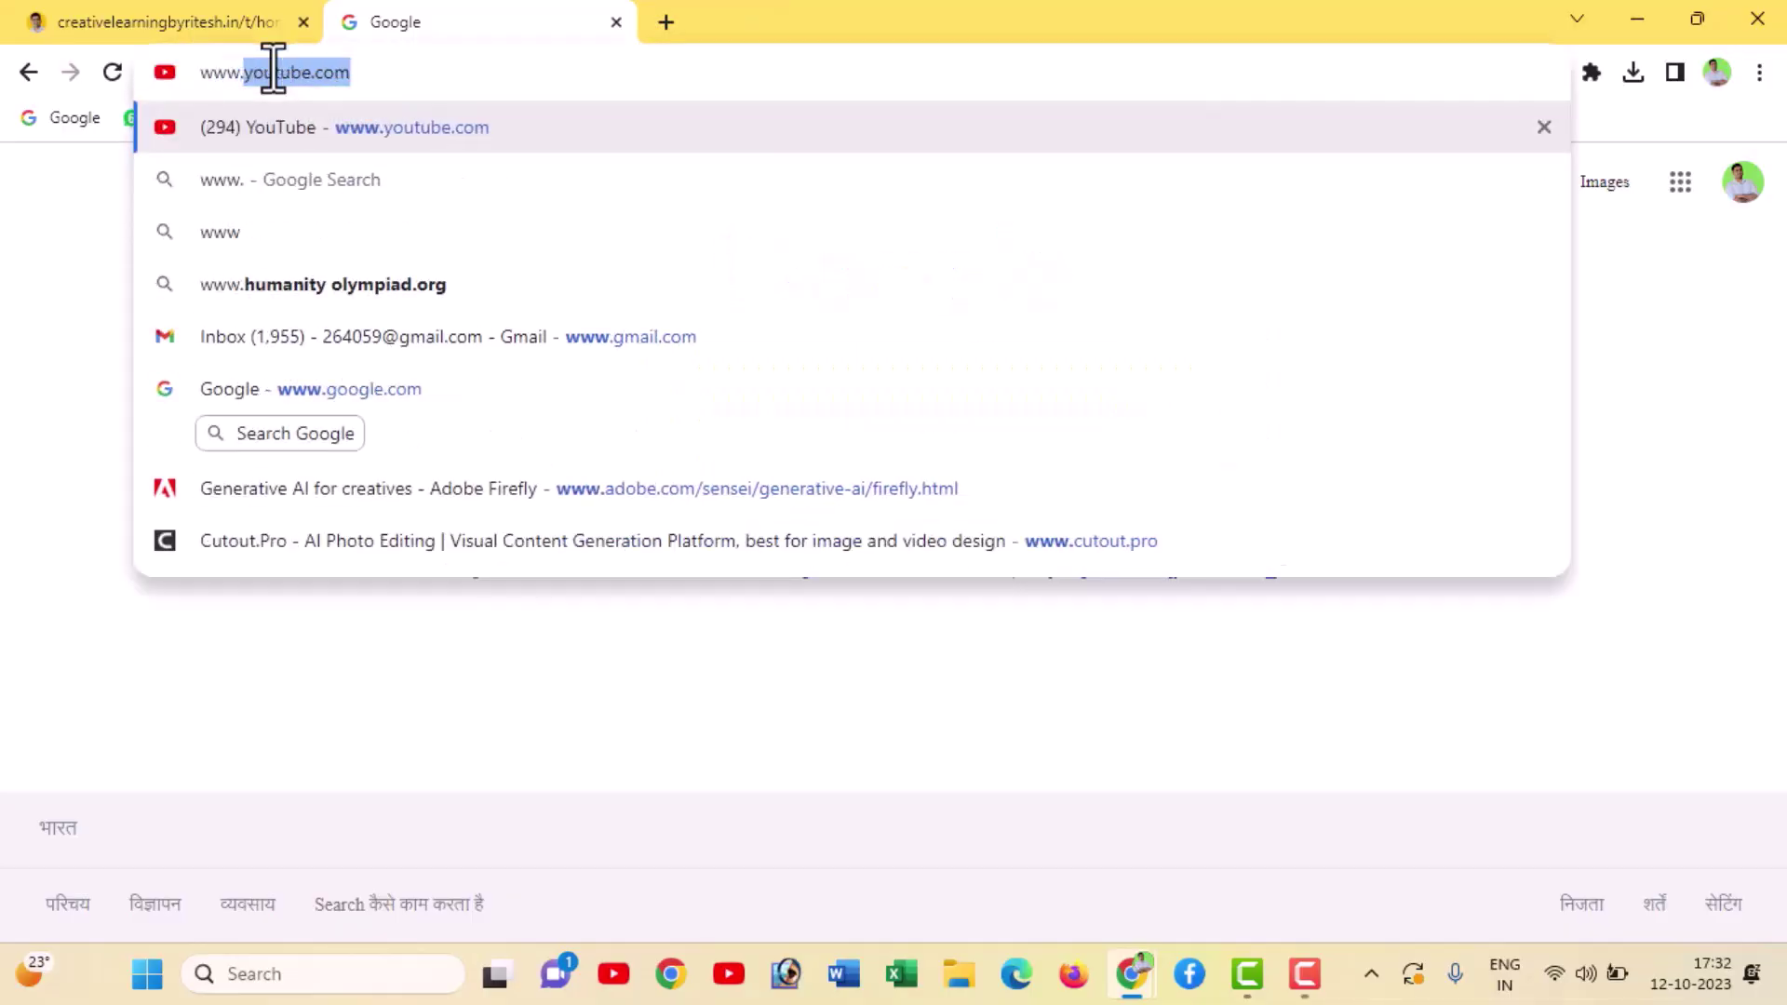
{"action": "type", "text": "creativelearningbyritesh.in"}
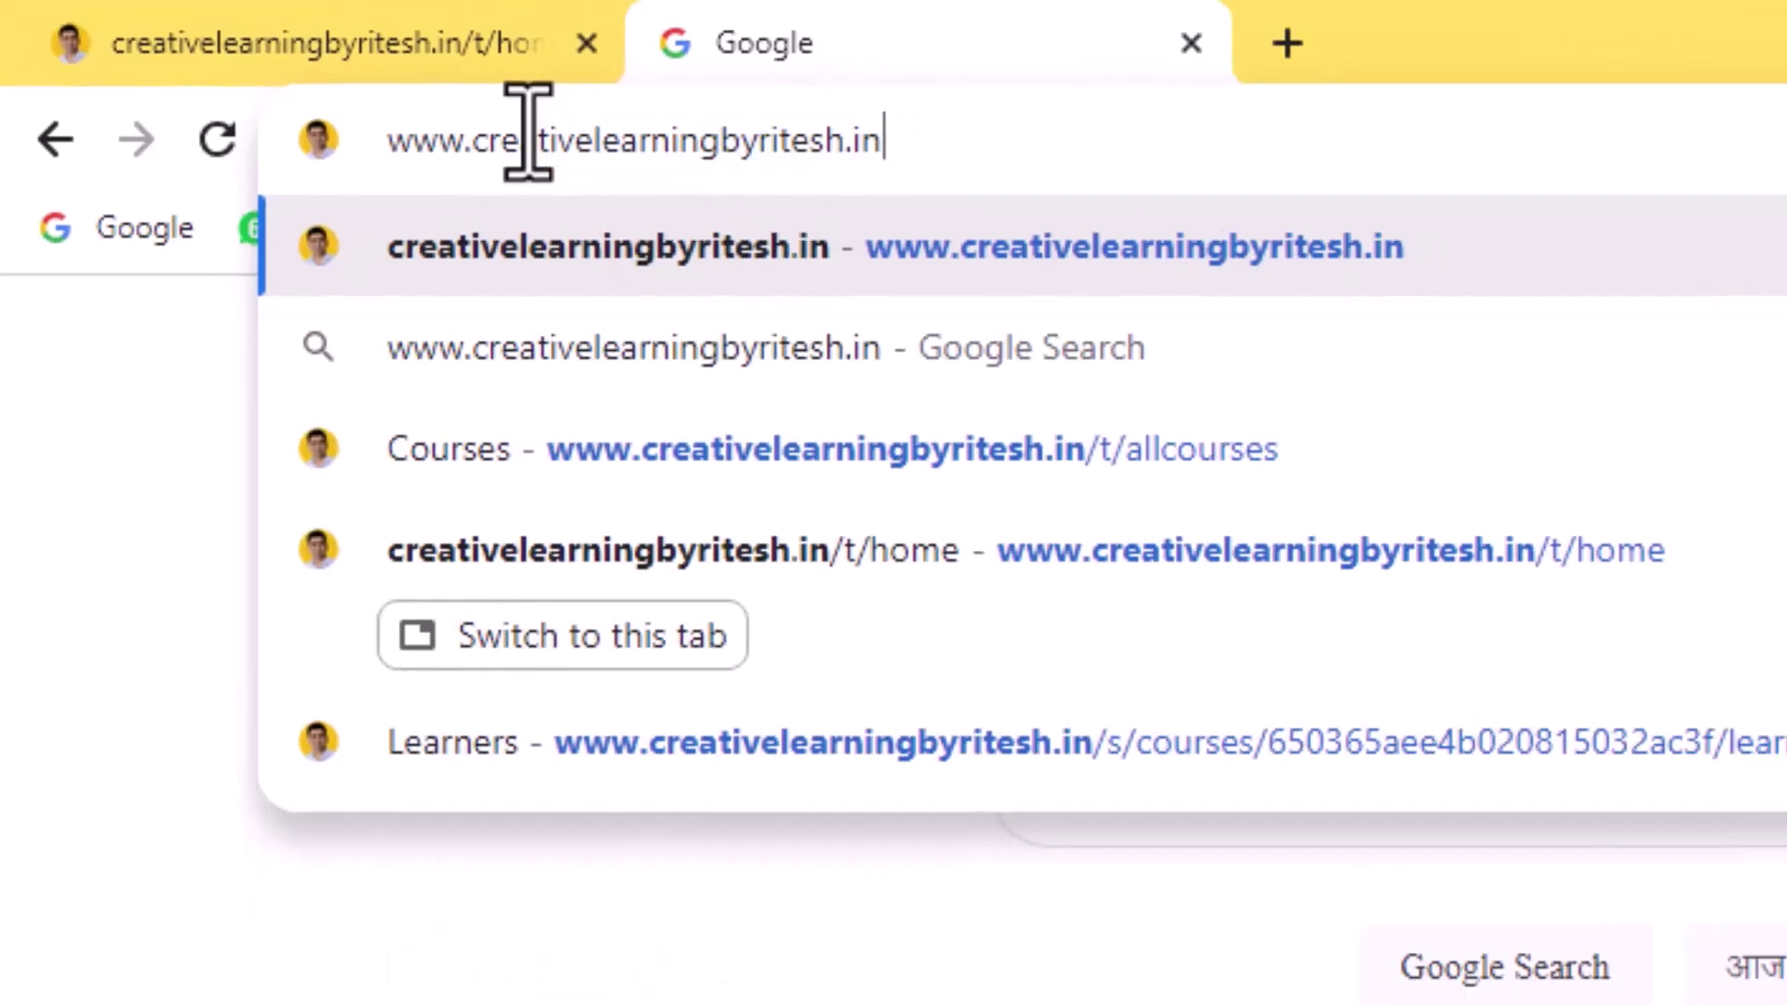
{"action": "key", "text": "Return"}
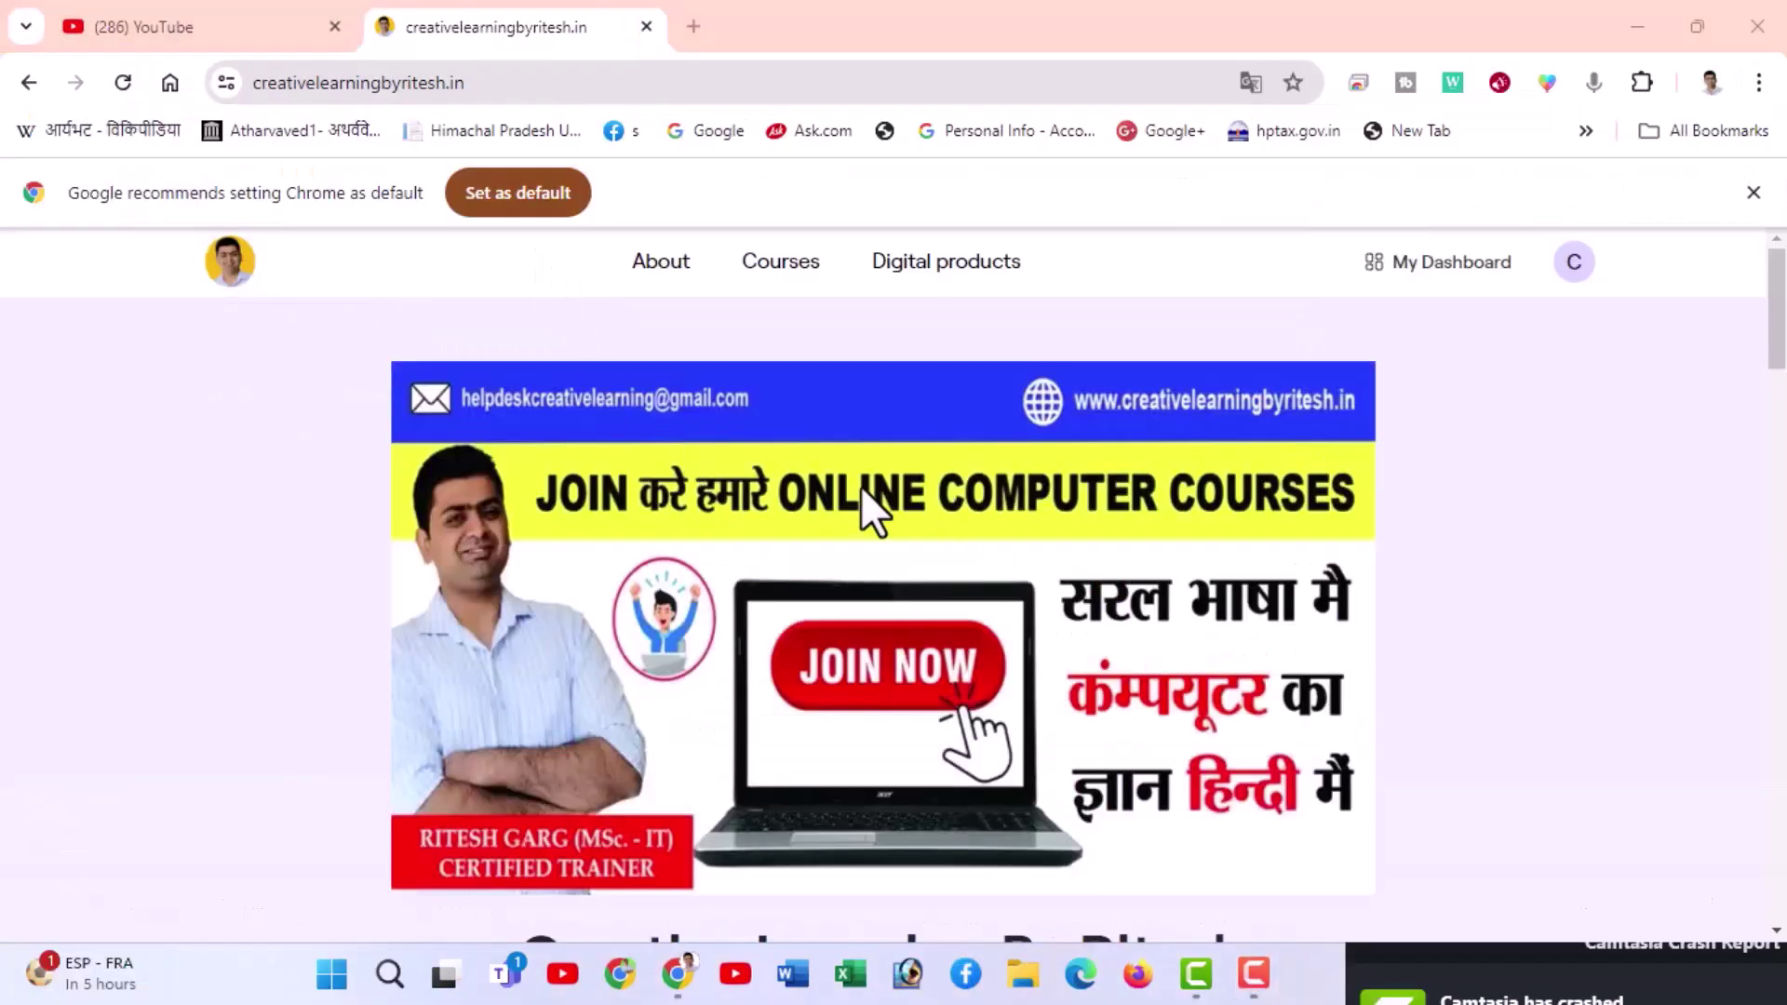
{"action": "scroll", "coordinate": [862, 489], "scroll_direction": "down", "scroll_amount": 4}
{"action": "scroll", "coordinate": [827, 523], "scroll_direction": "down", "scroll_amount": 5}
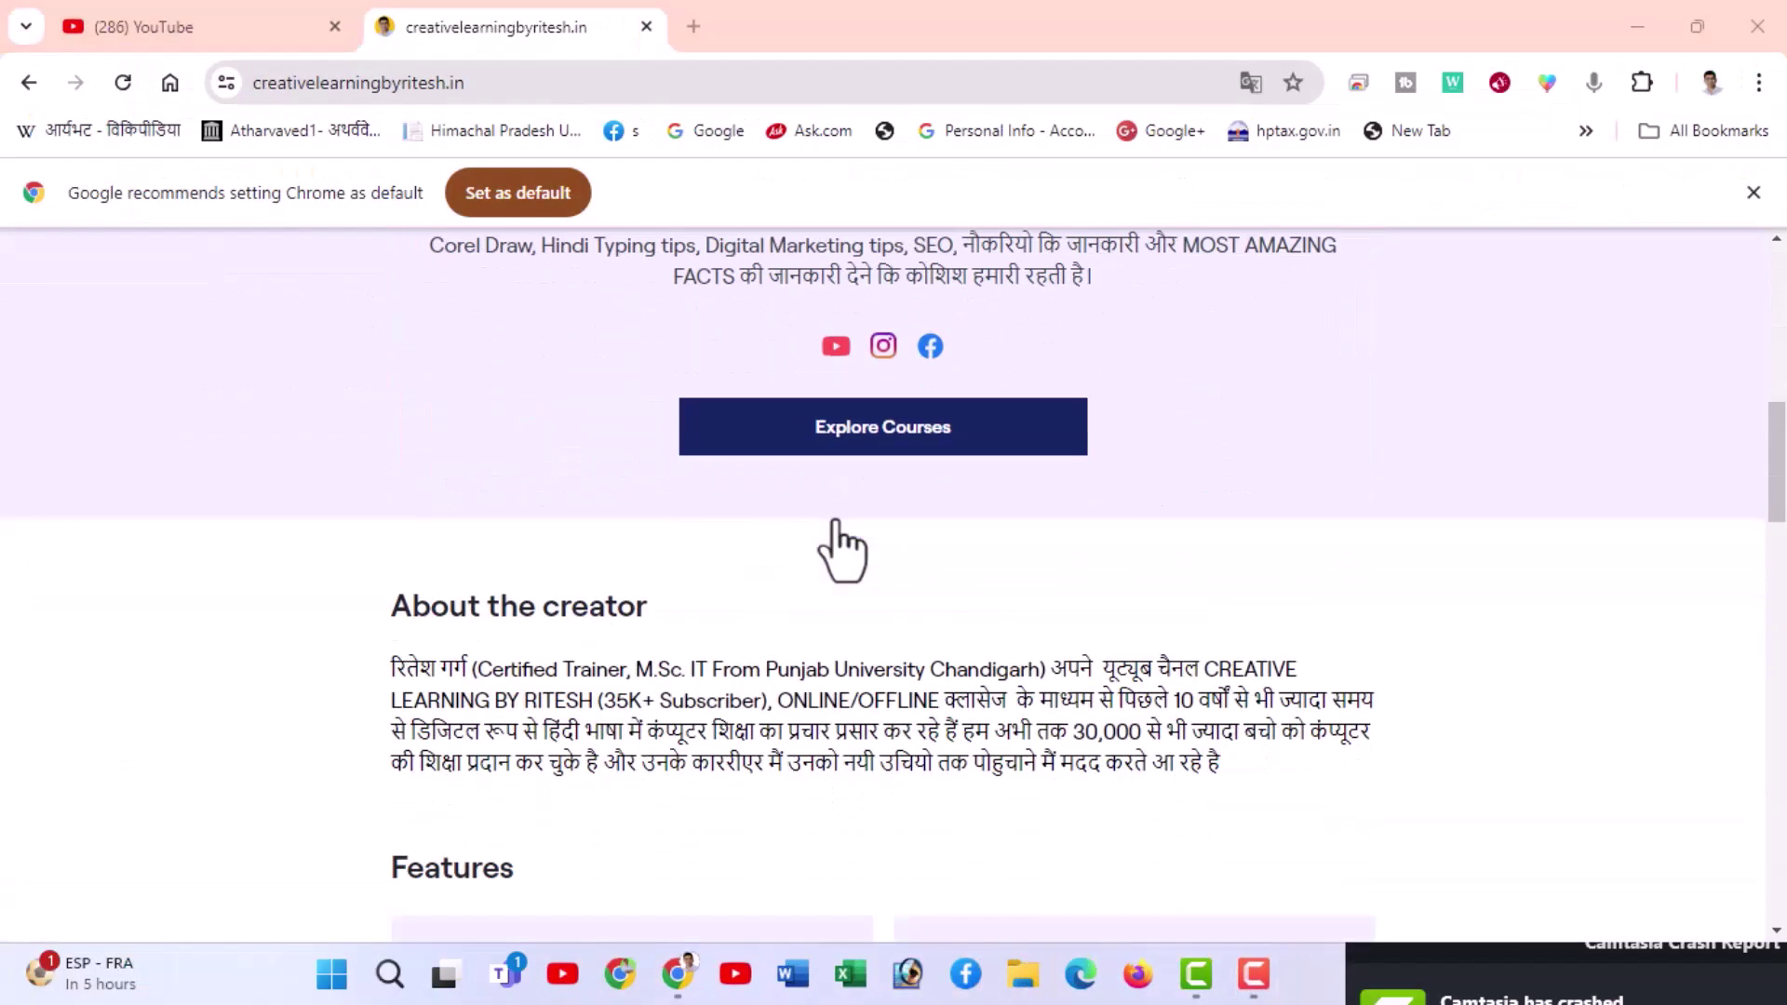
{"action": "scroll", "coordinate": [842, 547], "scroll_direction": "down", "scroll_amount": 5}
{"action": "scroll", "coordinate": [846, 539], "scroll_direction": "down", "scroll_amount": 4}
{"action": "scroll", "coordinate": [836, 525], "scroll_direction": "down", "scroll_amount": 5}
{"action": "scroll", "coordinate": [837, 559], "scroll_direction": "down", "scroll_amount": 4}
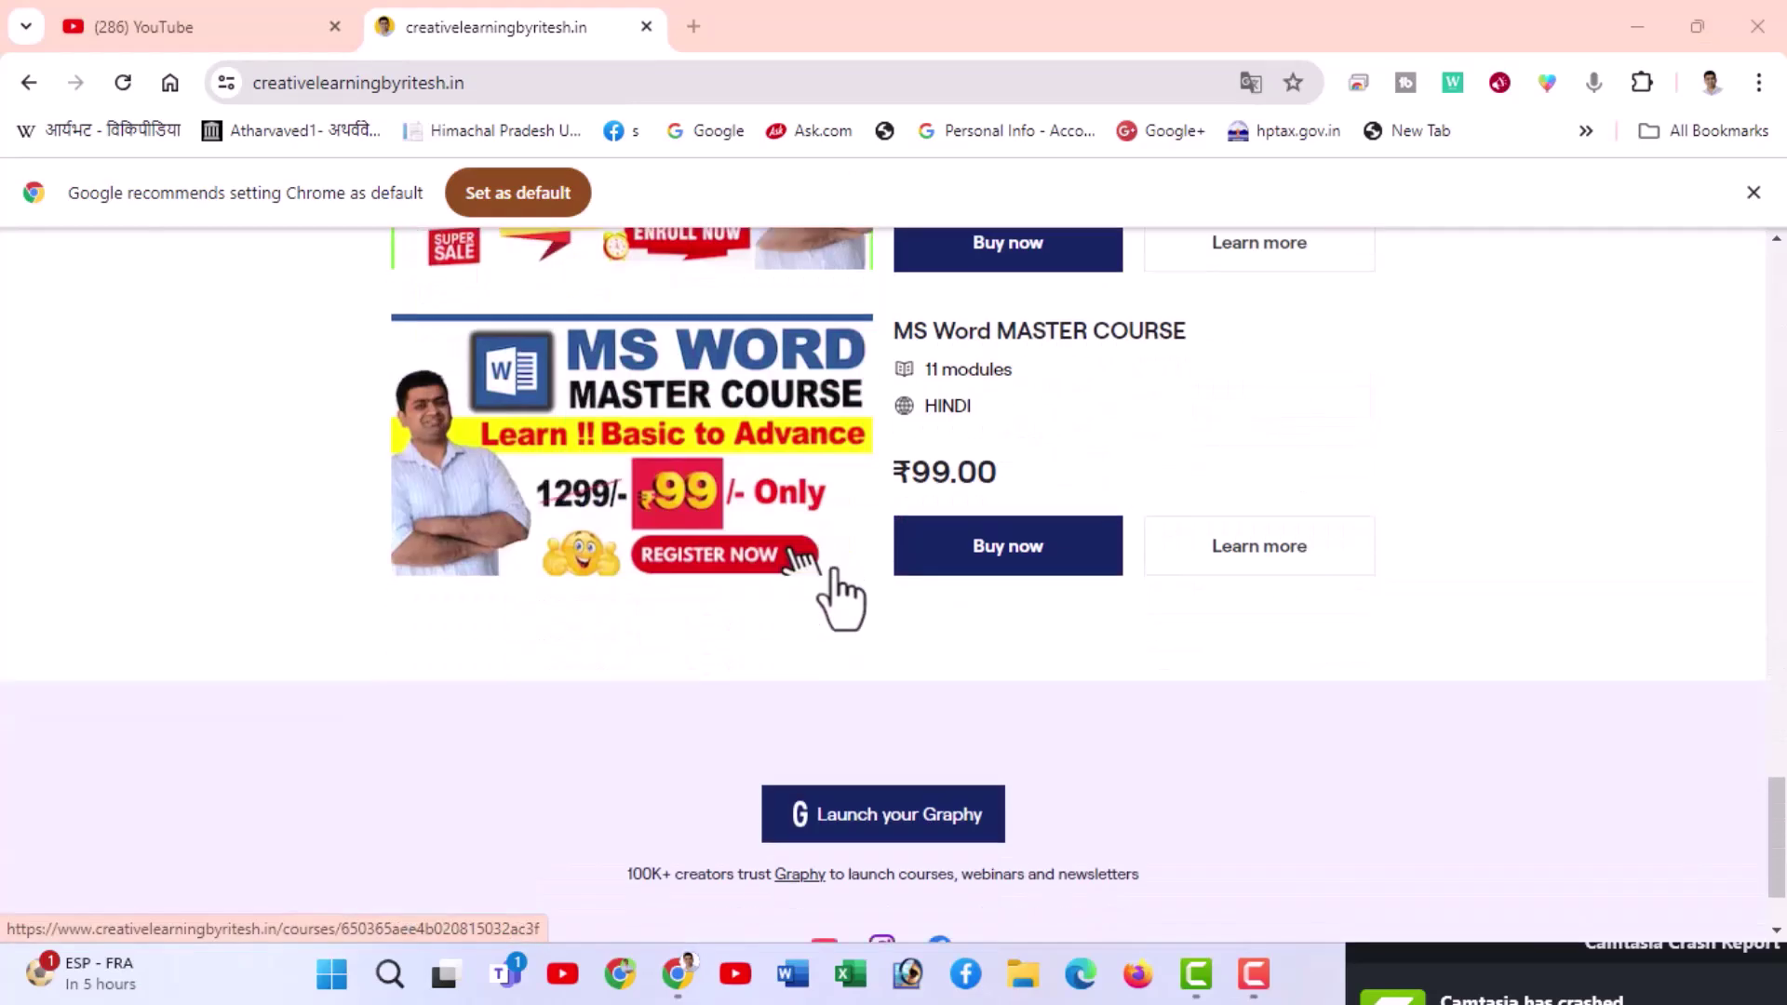
{"action": "scroll", "coordinate": [847, 512], "scroll_direction": "up", "scroll_amount": 3}
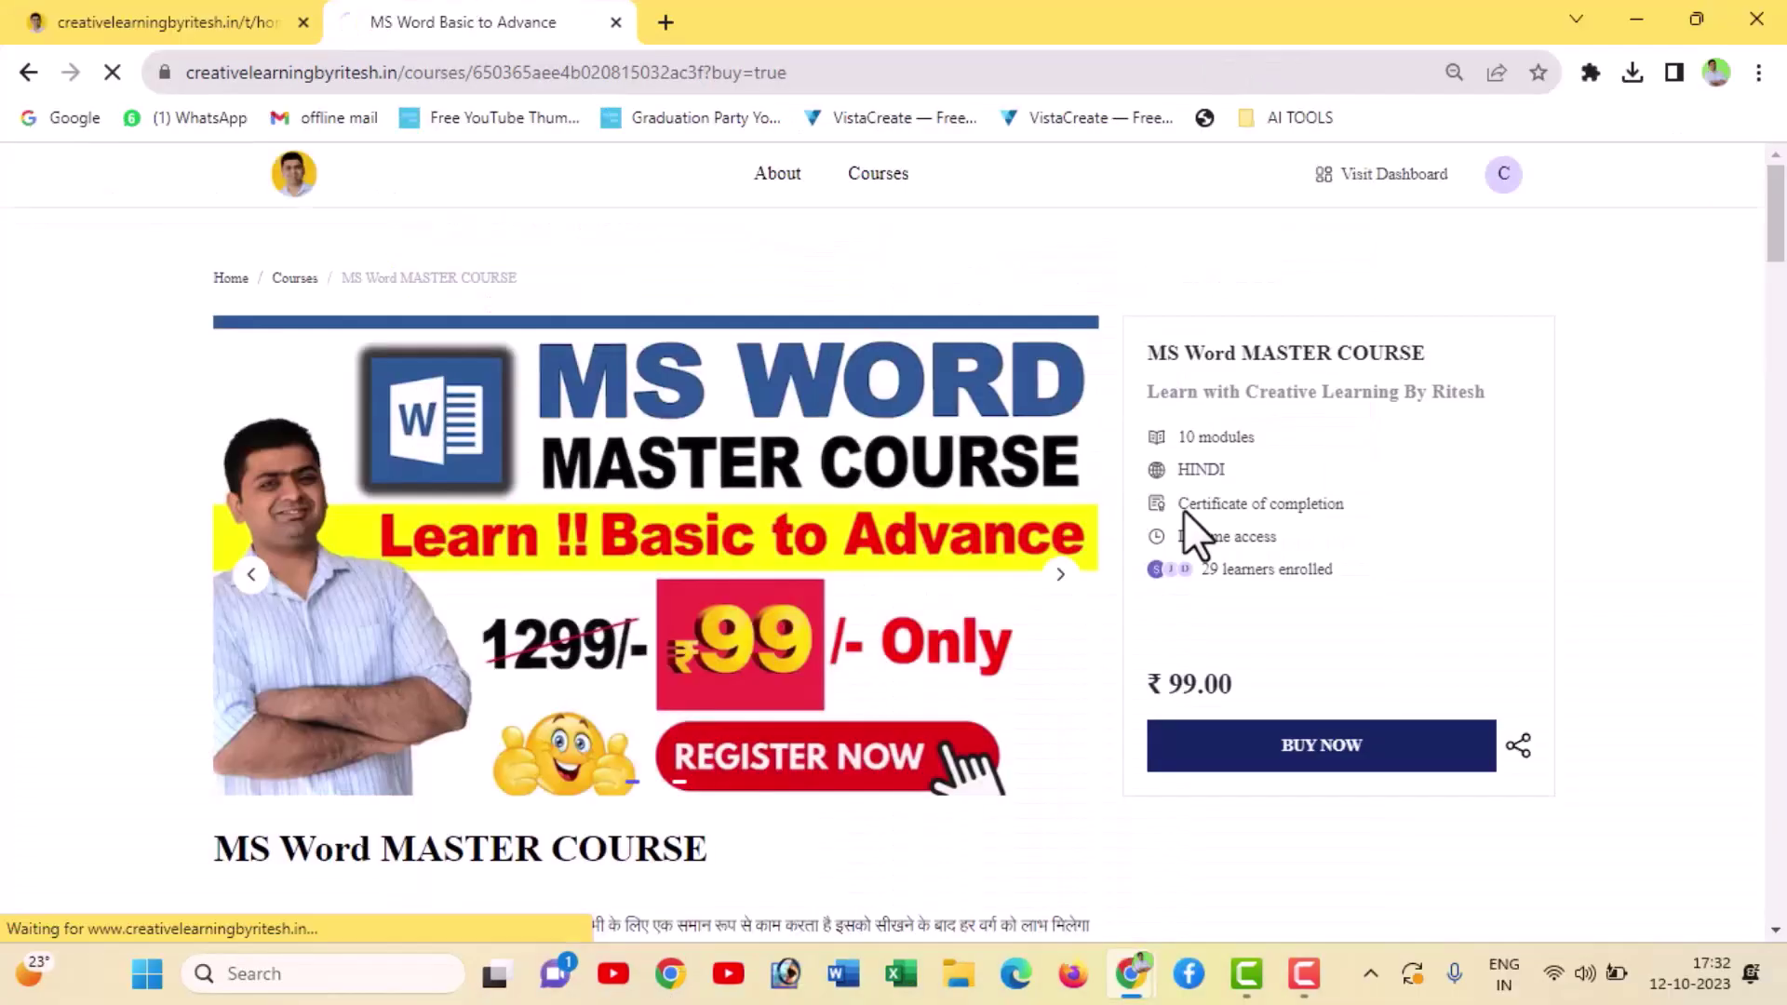
- Open the ₹99 MS Word MASTER COURSE page and scroll down to its sample certificate
{"action": "left_click", "coordinate": [1313, 749]}
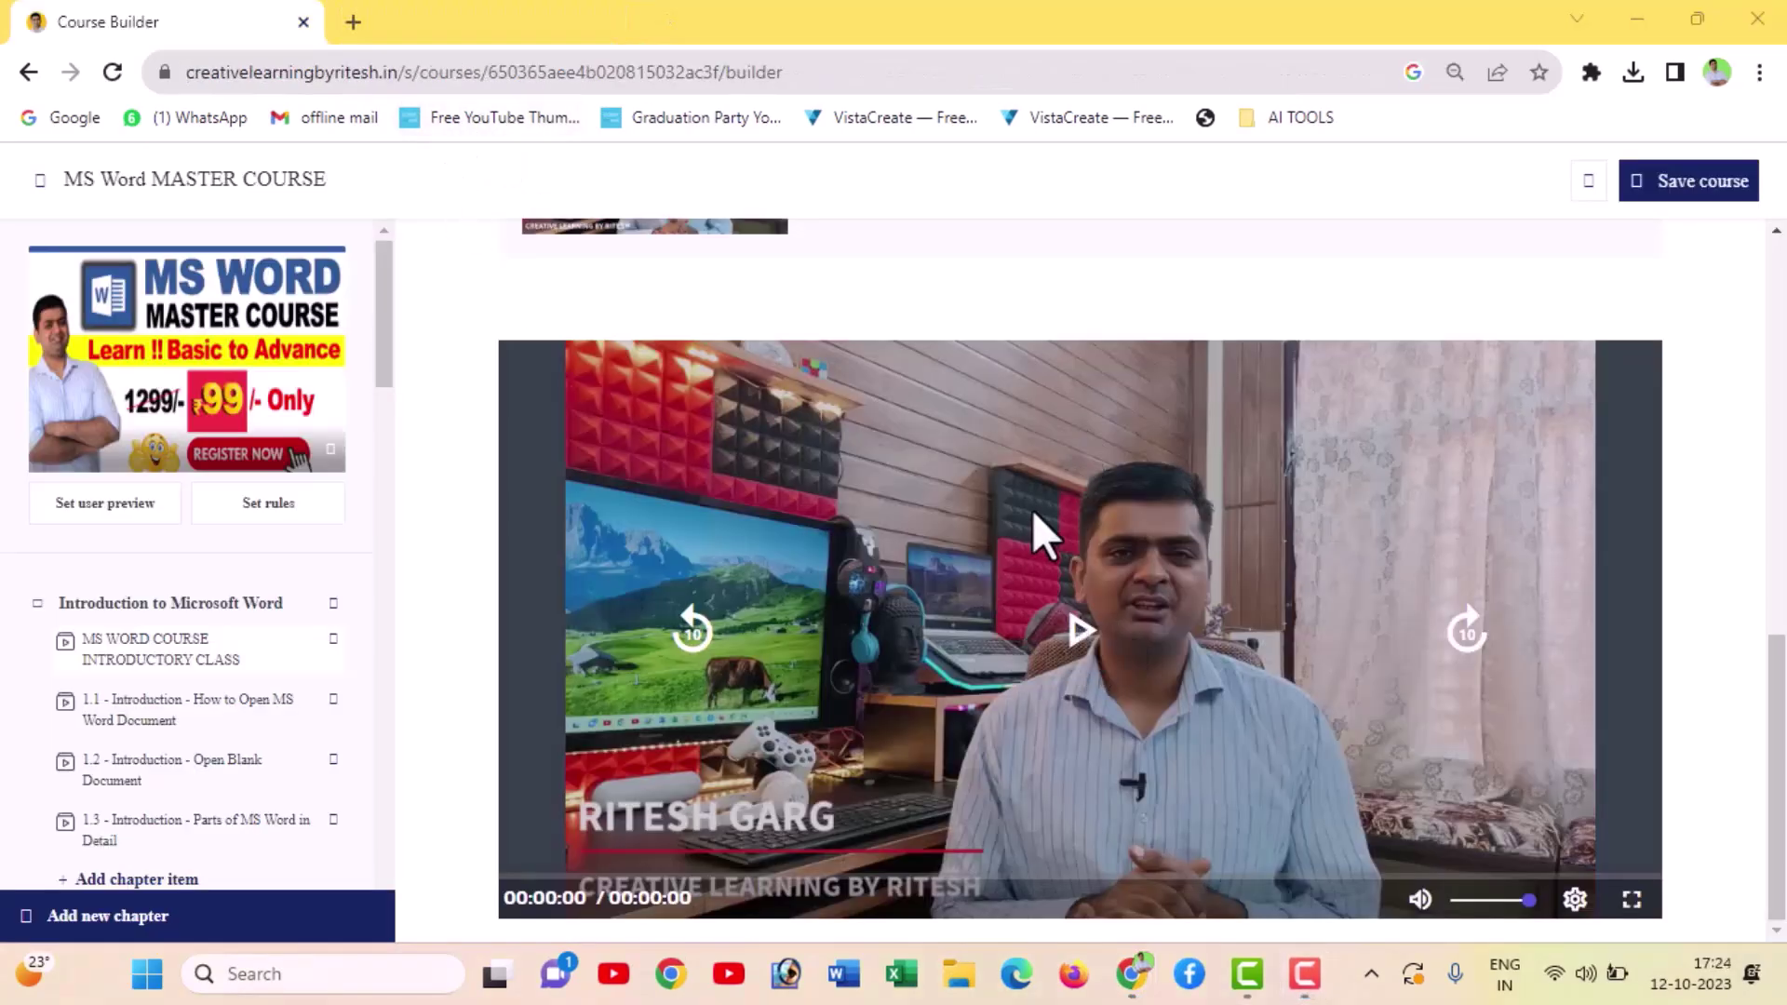
{"action": "scroll", "coordinate": [168, 735], "scroll_direction": "down", "scroll_amount": 1}
{"action": "scroll", "coordinate": [167, 736], "scroll_direction": "down", "scroll_amount": 4}
{"action": "scroll", "coordinate": [167, 735], "scroll_direction": "down", "scroll_amount": 3}
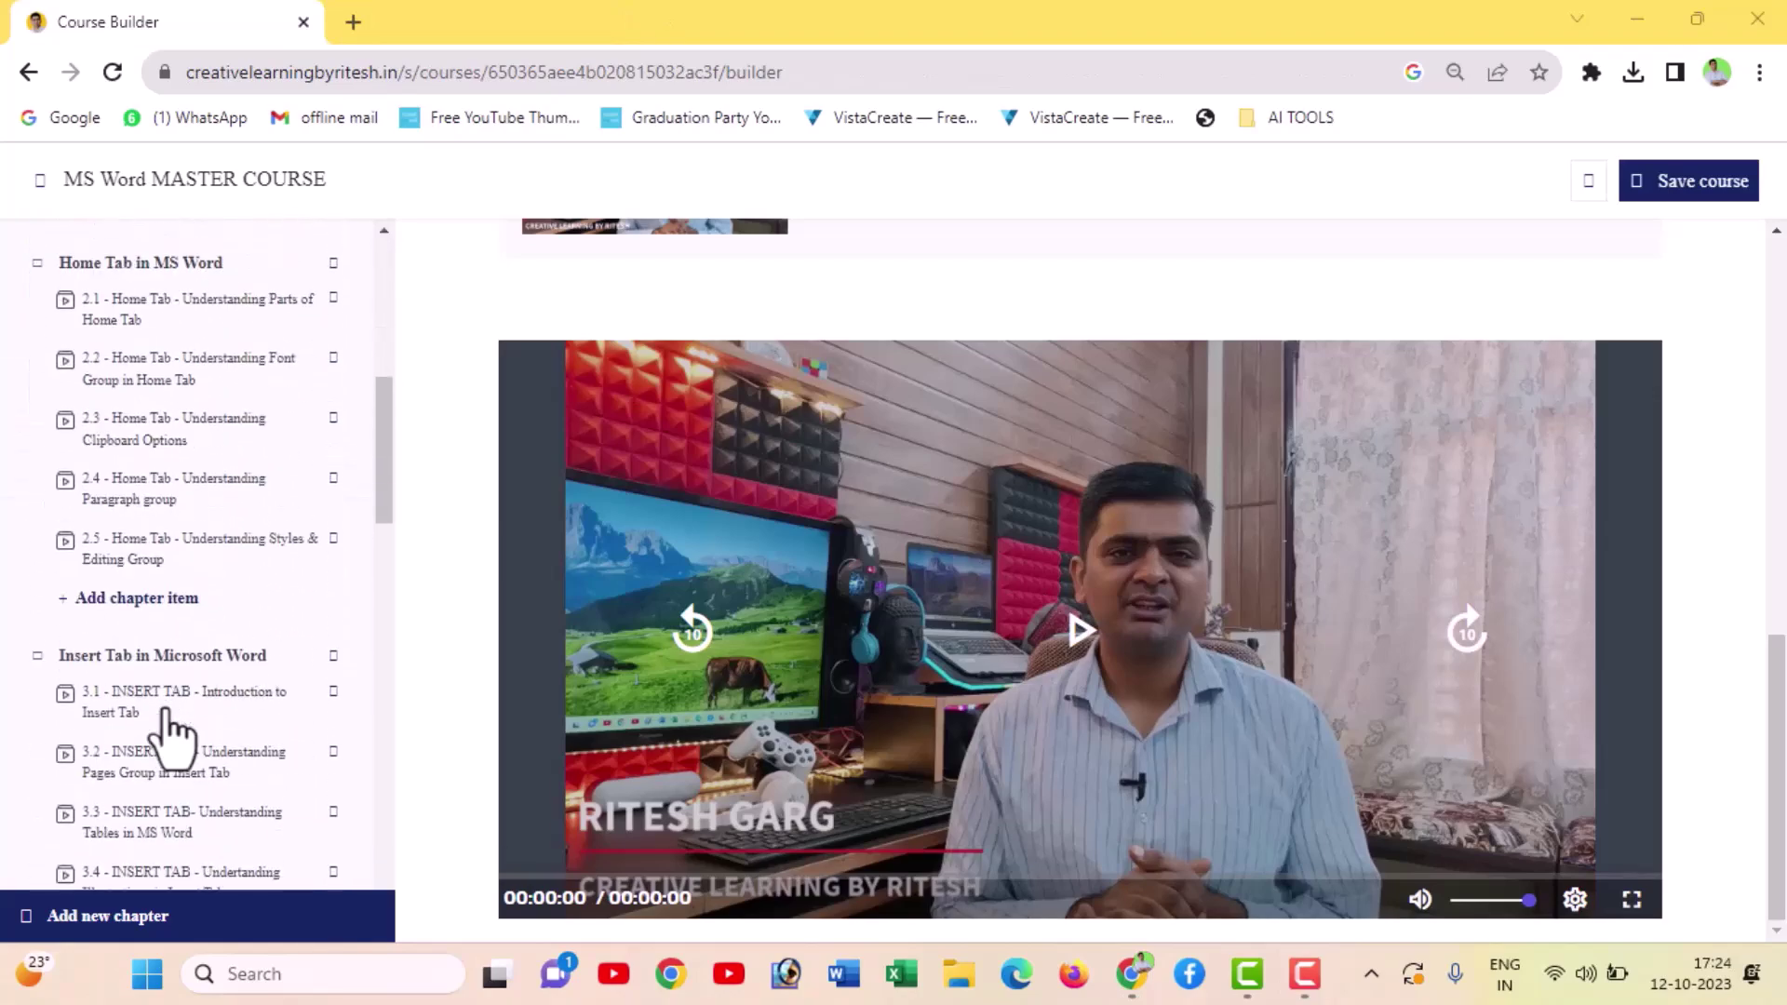
{"action": "scroll", "coordinate": [172, 735], "scroll_direction": "down", "scroll_amount": 4}
{"action": "scroll", "coordinate": [168, 735], "scroll_direction": "down", "scroll_amount": 5}
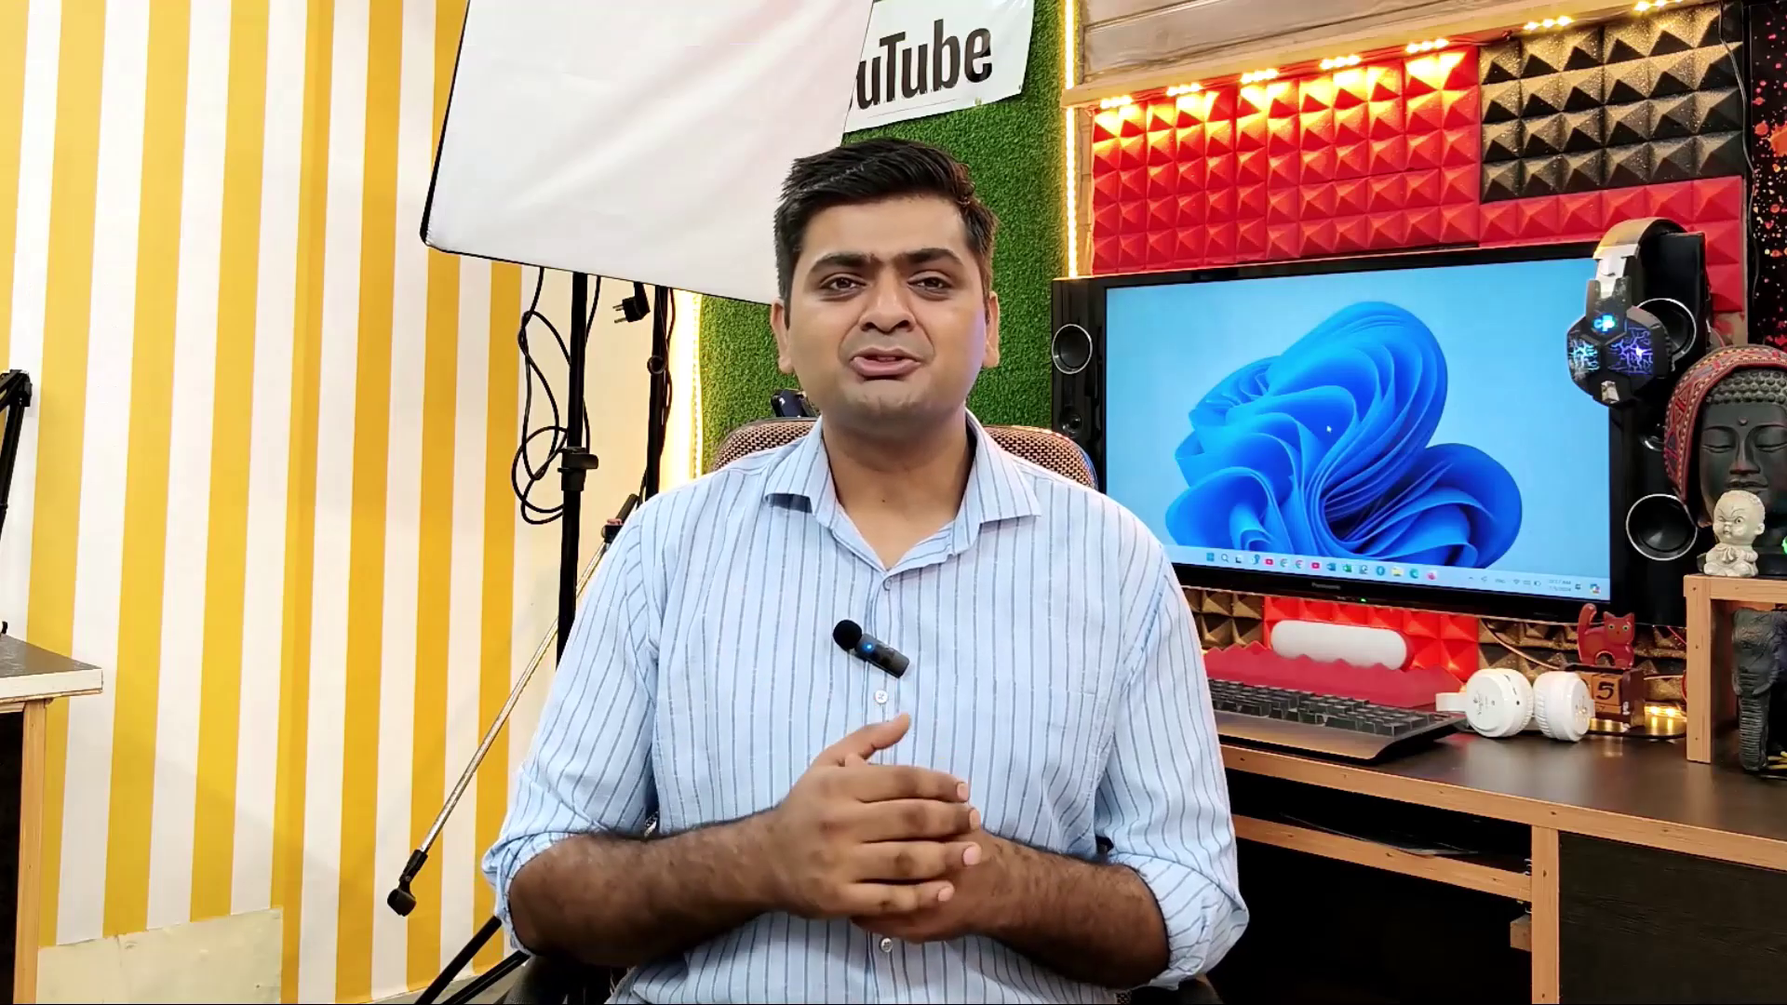
{"action": "scroll", "coordinate": [539, 814], "scroll_direction": "down", "scroll_amount": 3}
{"action": "scroll", "coordinate": [521, 744], "scroll_direction": "down", "scroll_amount": 2}
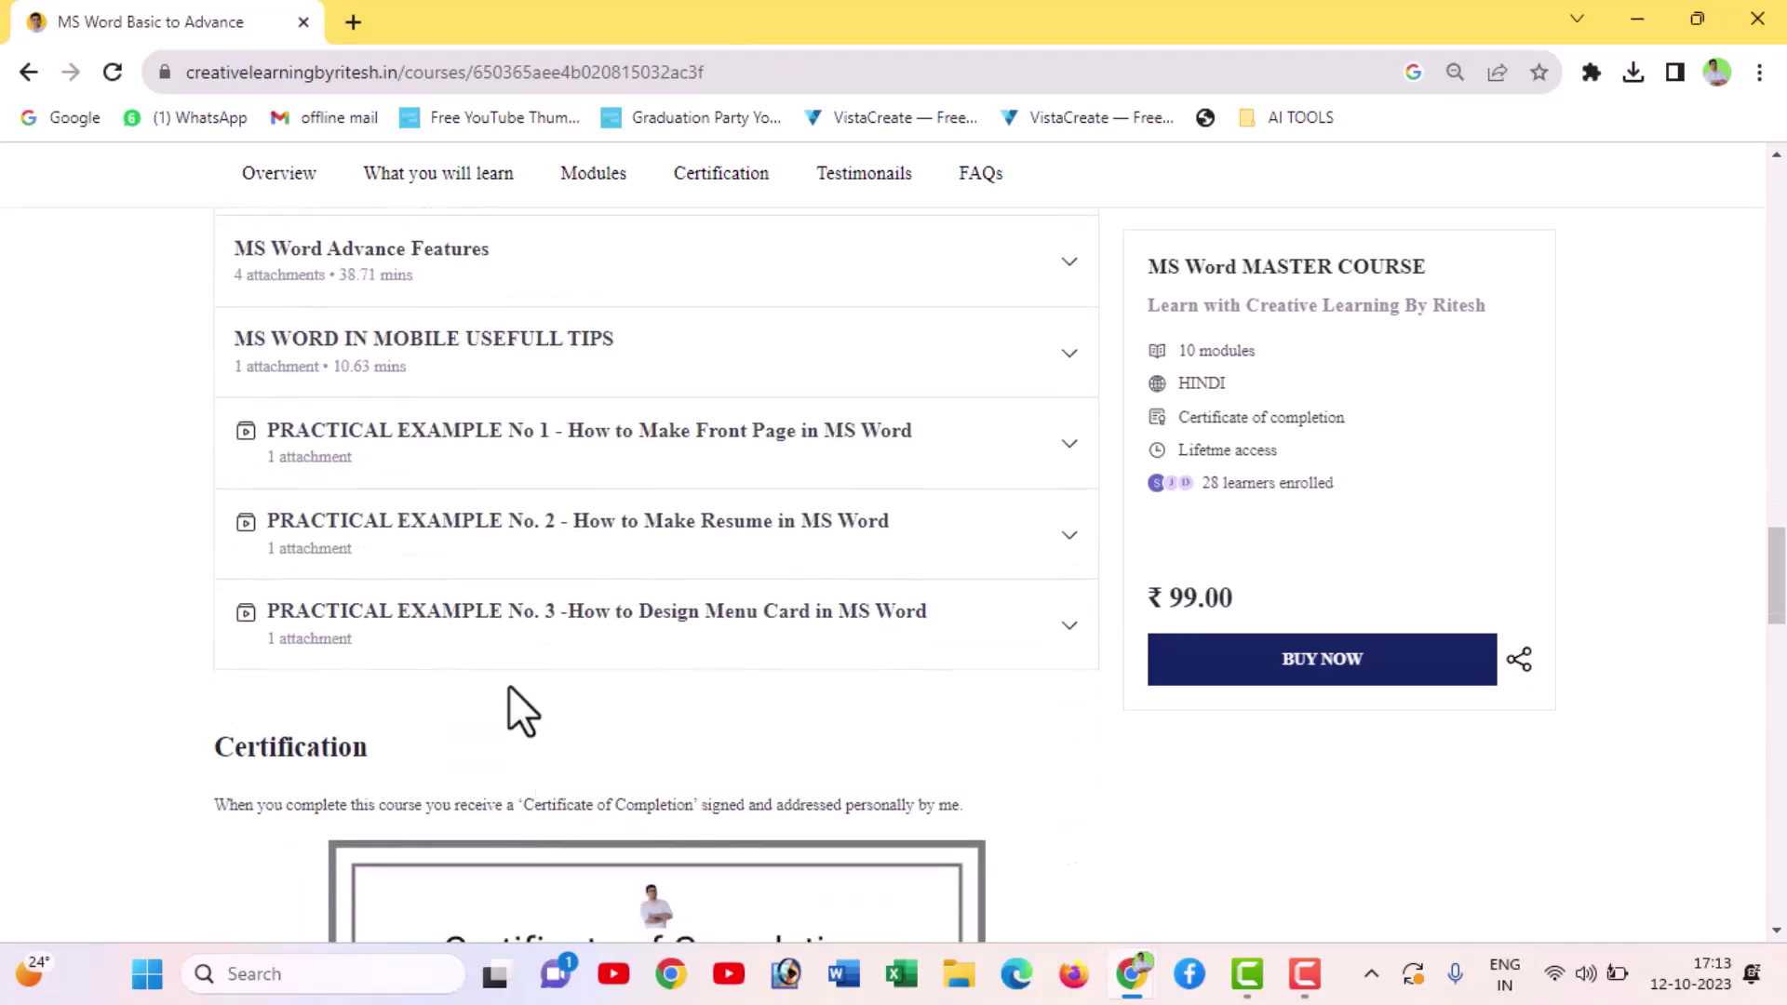
{"action": "scroll", "coordinate": [611, 710], "scroll_direction": "down", "scroll_amount": 3}
{"action": "scroll", "coordinate": [611, 651], "scroll_direction": "down", "scroll_amount": 1}
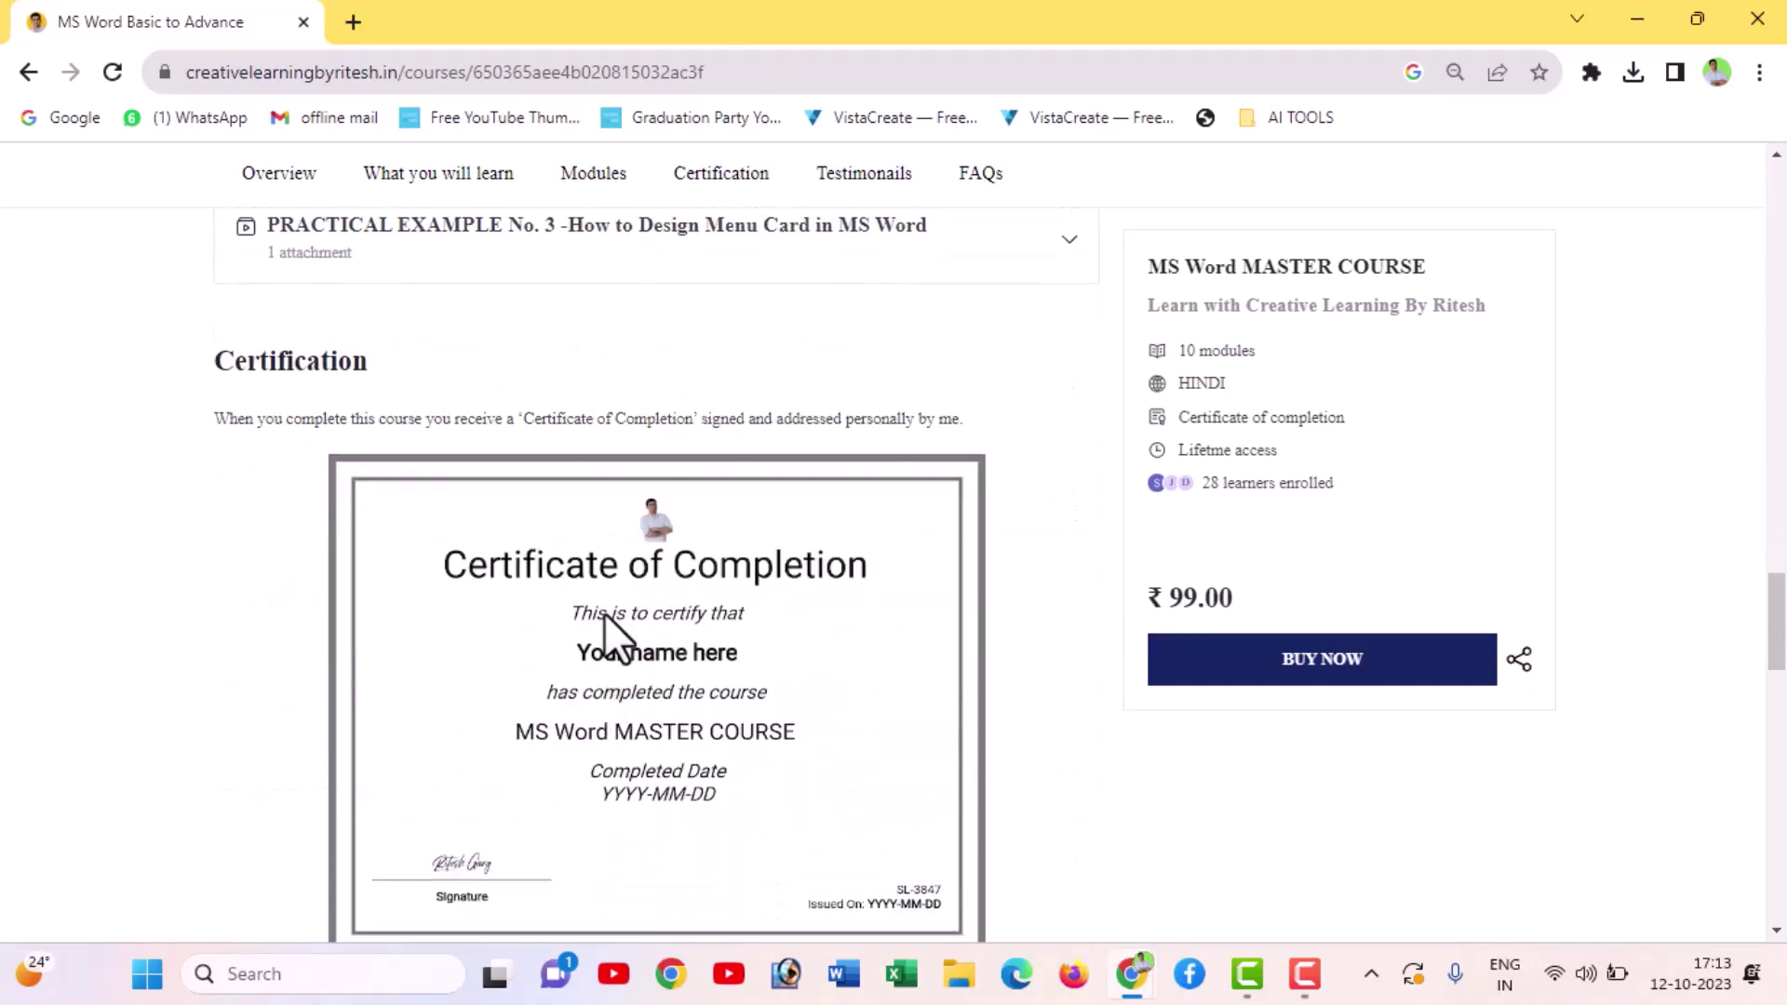